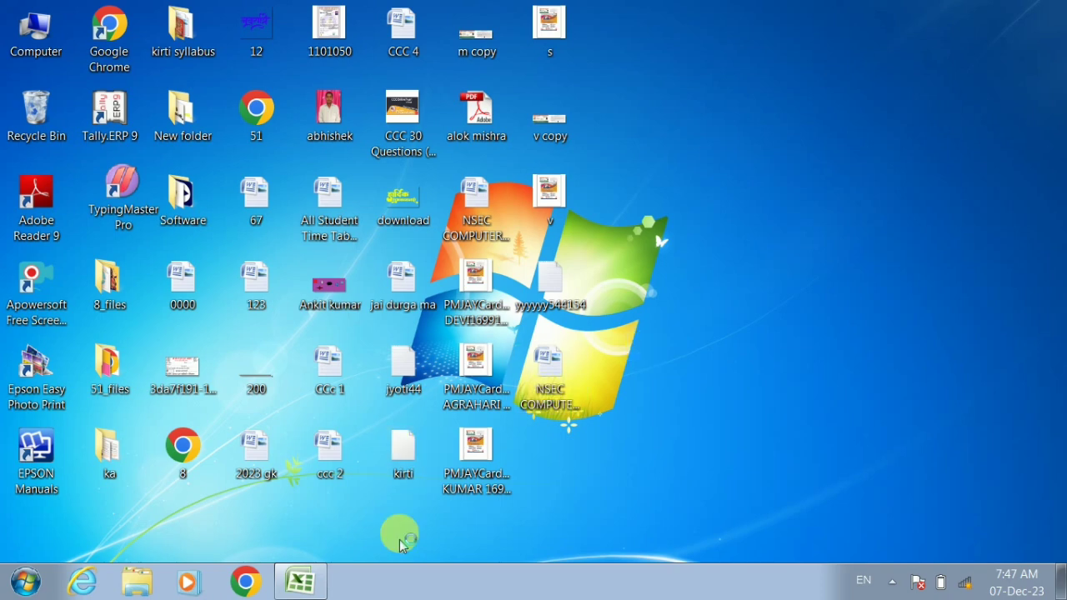
# Step: Launch Excel from the taskbar with a blank Book1 workbook
pyautogui.click(299, 584)
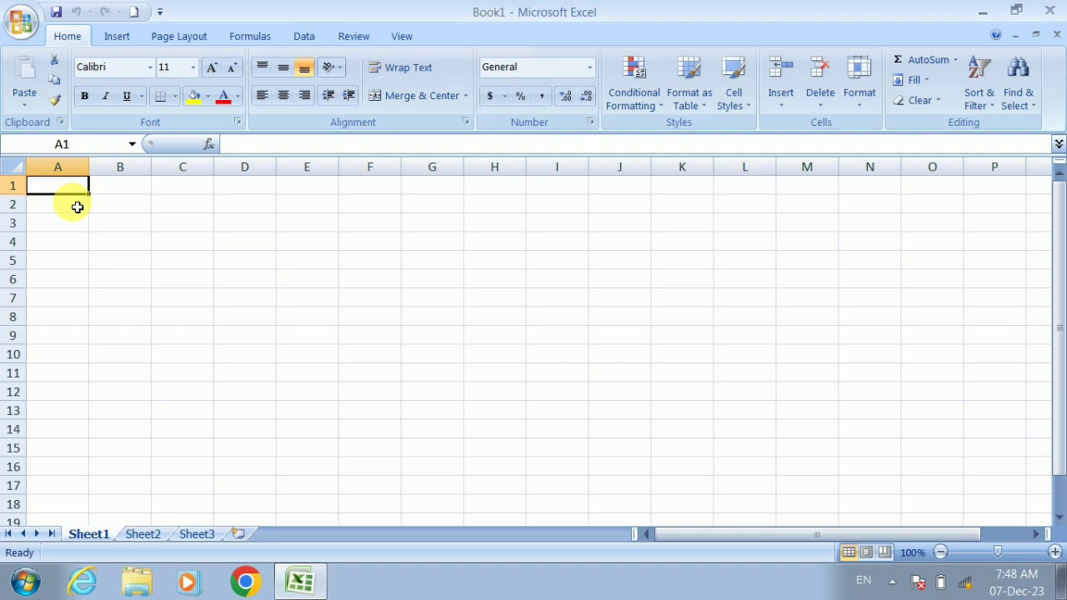
# Step: Merge and centre A1:O3 and enter the title 'WORKERS SALARY SHEET'
pyautogui.hotkey('shift', 'Right')
pyautogui.hotkey('shift', 'Right')
pyautogui.hotkey('shift', 'Right')
pyautogui.hotkey('shift', 'Right')
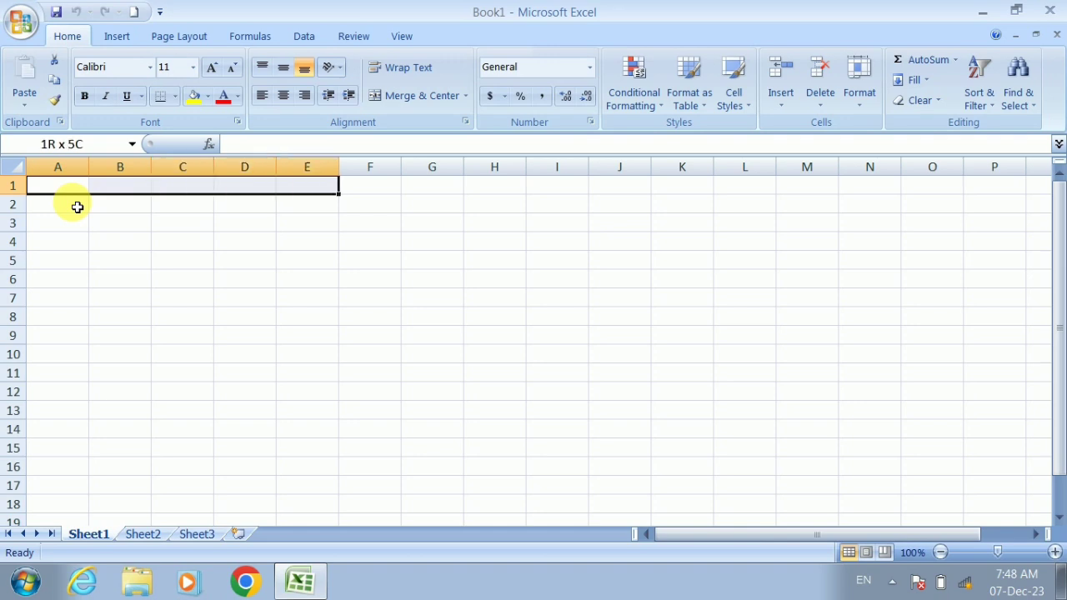
pyautogui.hotkey('shift', 'Right')
pyautogui.hotkey('shift', 'Right')
pyautogui.hotkey('shift', 'Right')
pyautogui.hotkey('shift', 'Right')
pyautogui.hotkey('shift', 'Right')
pyautogui.hotkey('shift', 'Right')
pyautogui.hotkey('shift', 'Right')
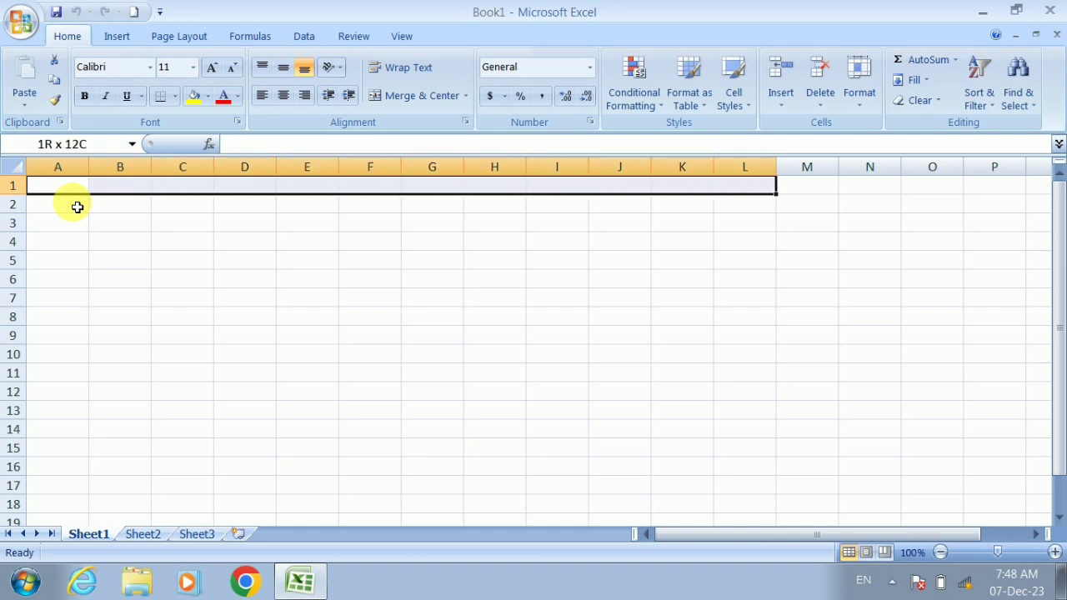
pyautogui.hotkey('shift', 'Right')
pyautogui.hotkey('shift', 'Right')
pyautogui.hotkey('shift', 'Right')
pyautogui.hotkey('shift', 'Down')
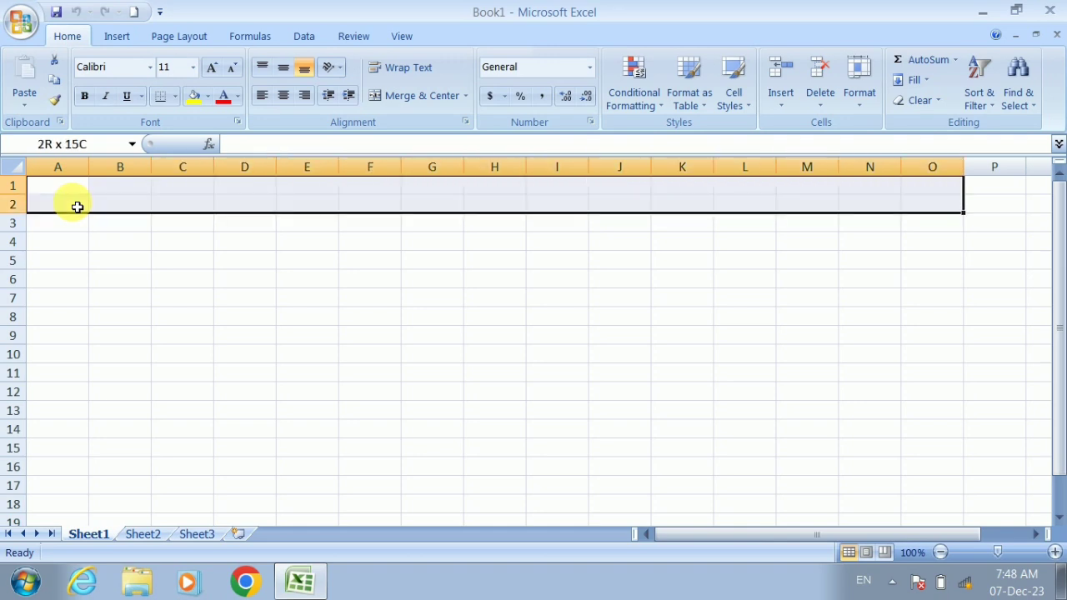
pyautogui.hotkey('shift', 'Down')
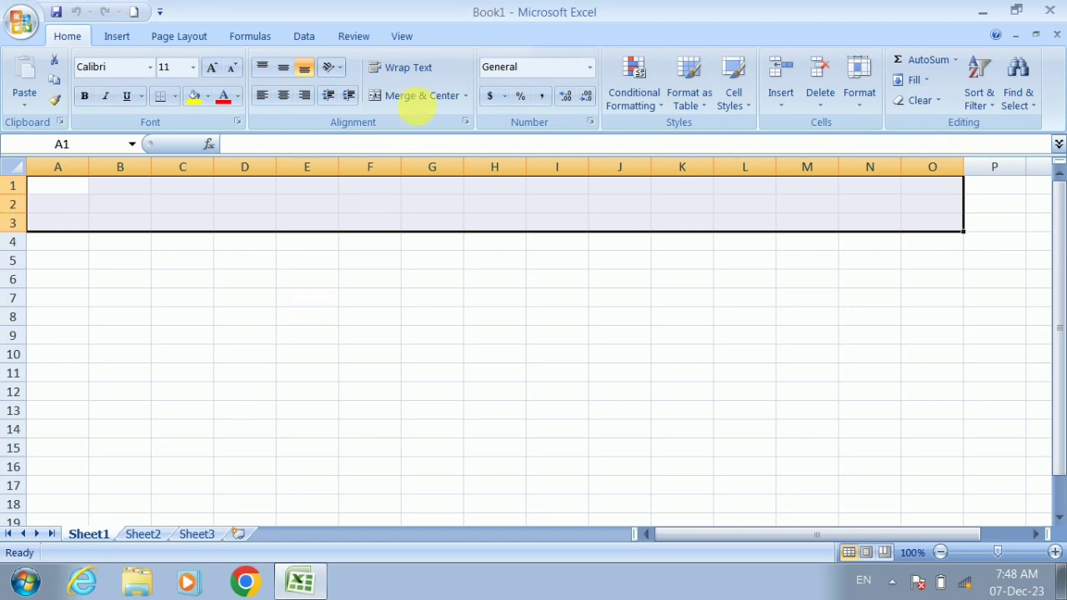
pyautogui.click(420, 97)
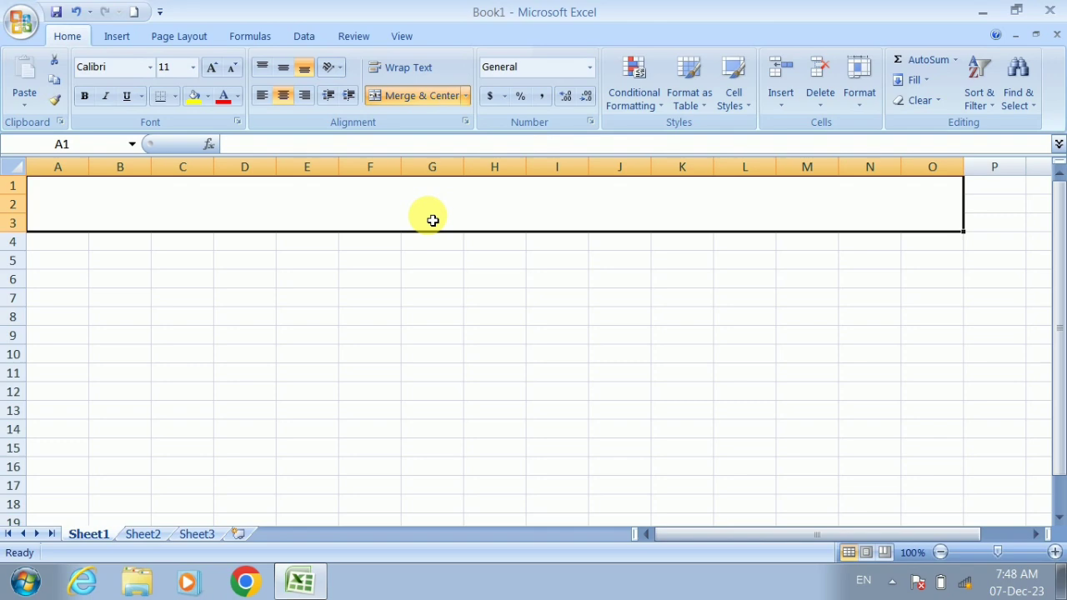
pyautogui.write('W')
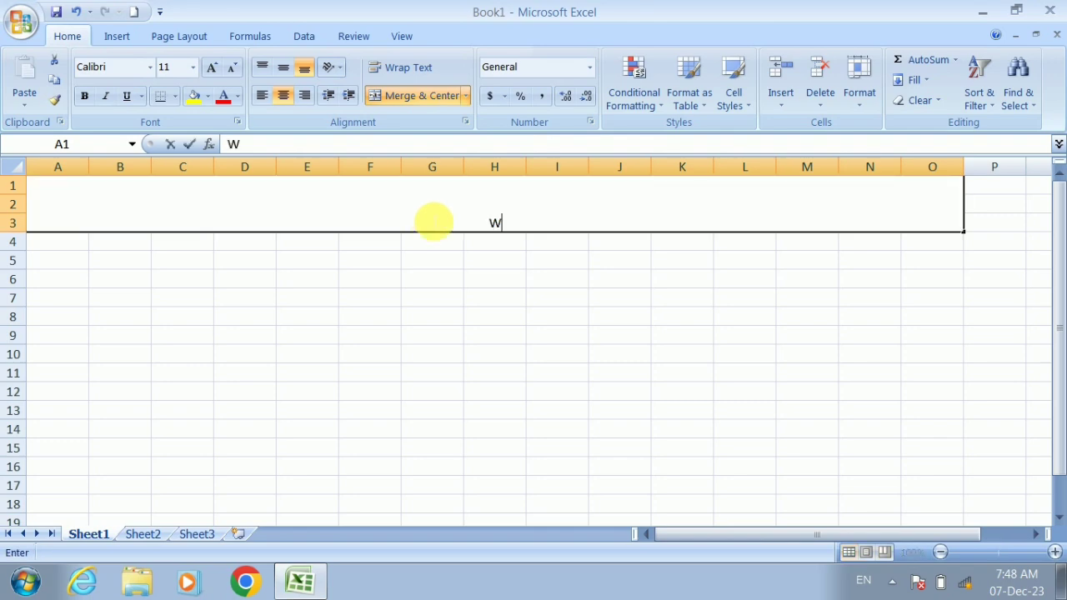
pyautogui.write('ORKE')
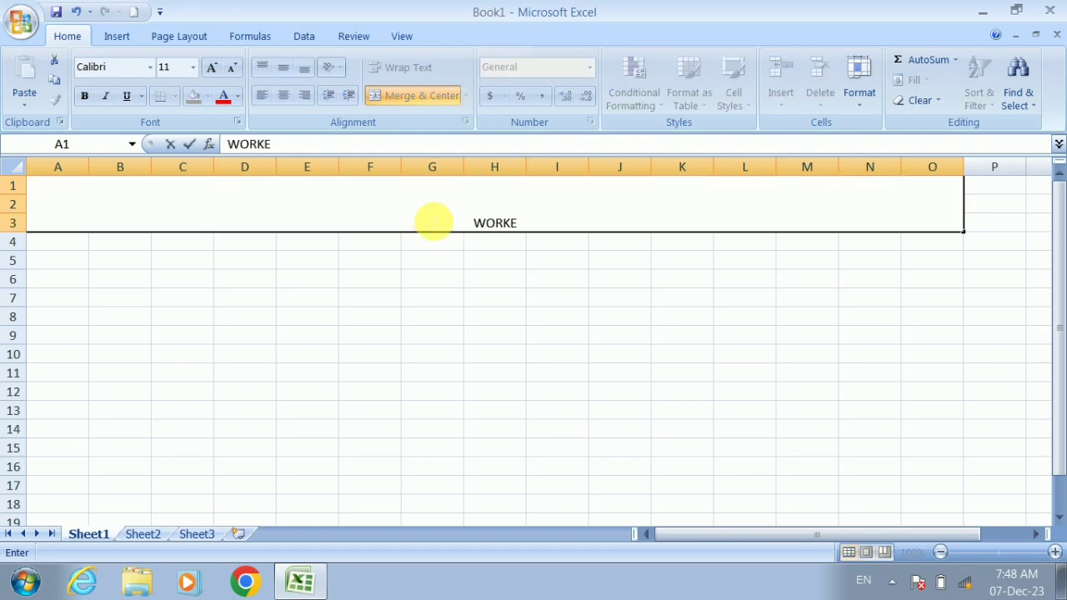
pyautogui.write('RS S')
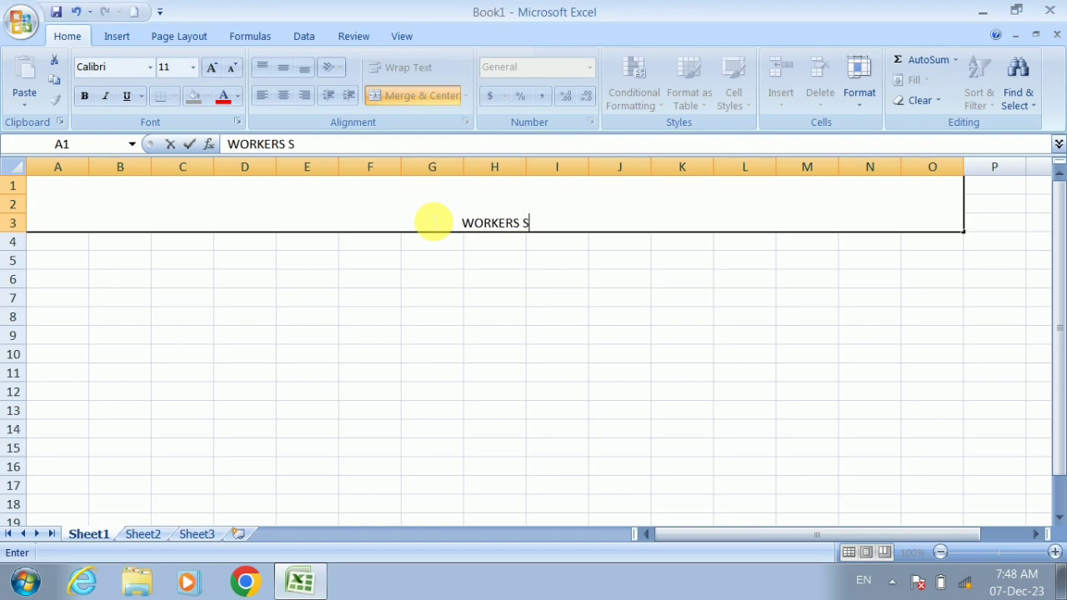
pyautogui.write('ALARY')
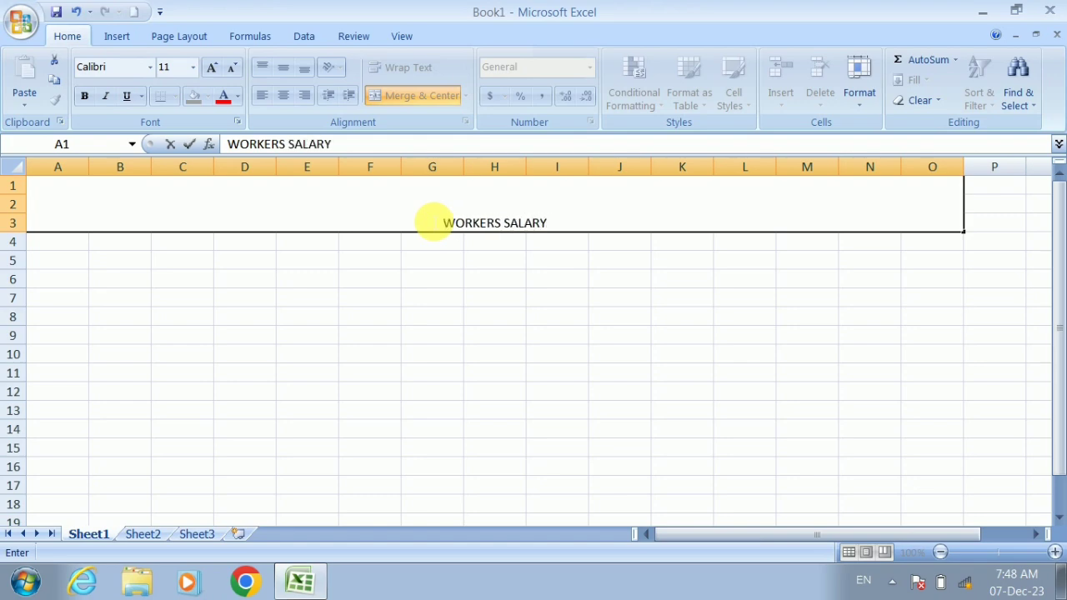
pyautogui.write(' SHEE')
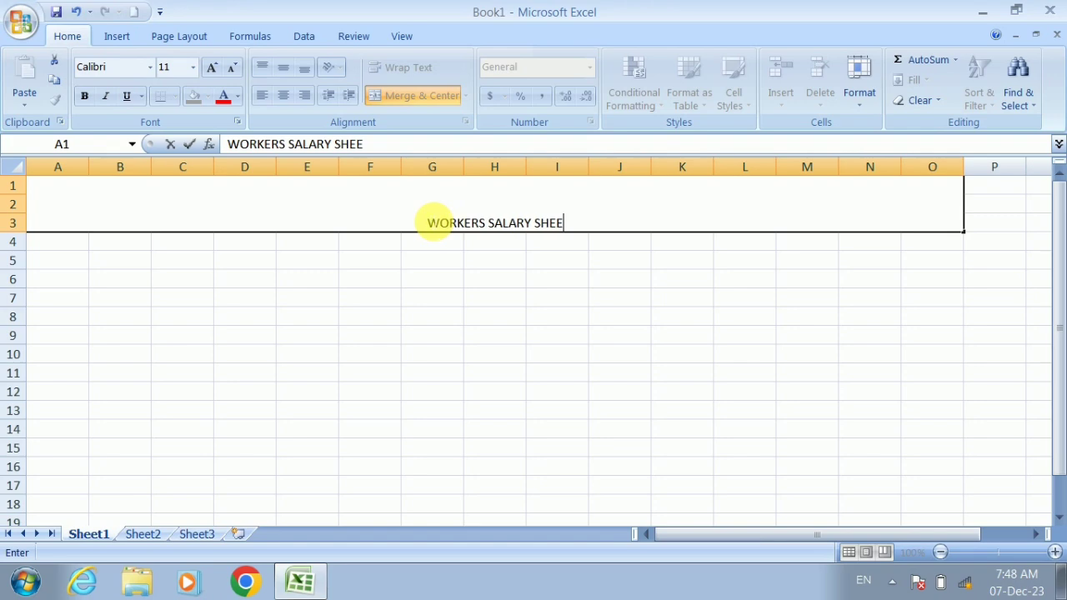
pyautogui.write('T')
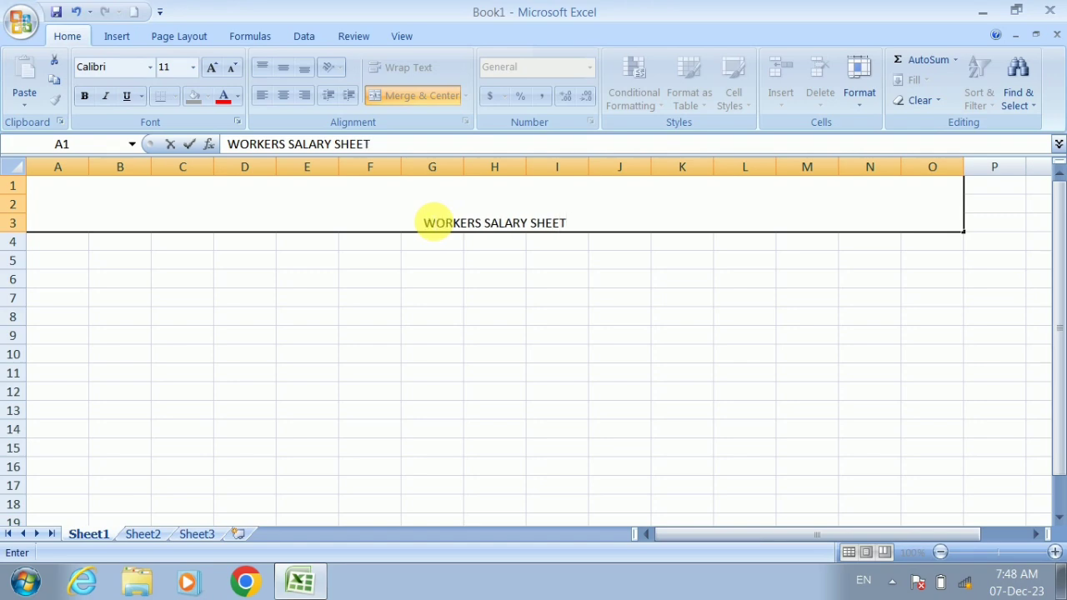
pyautogui.hotkey('ctrl', 'Return')
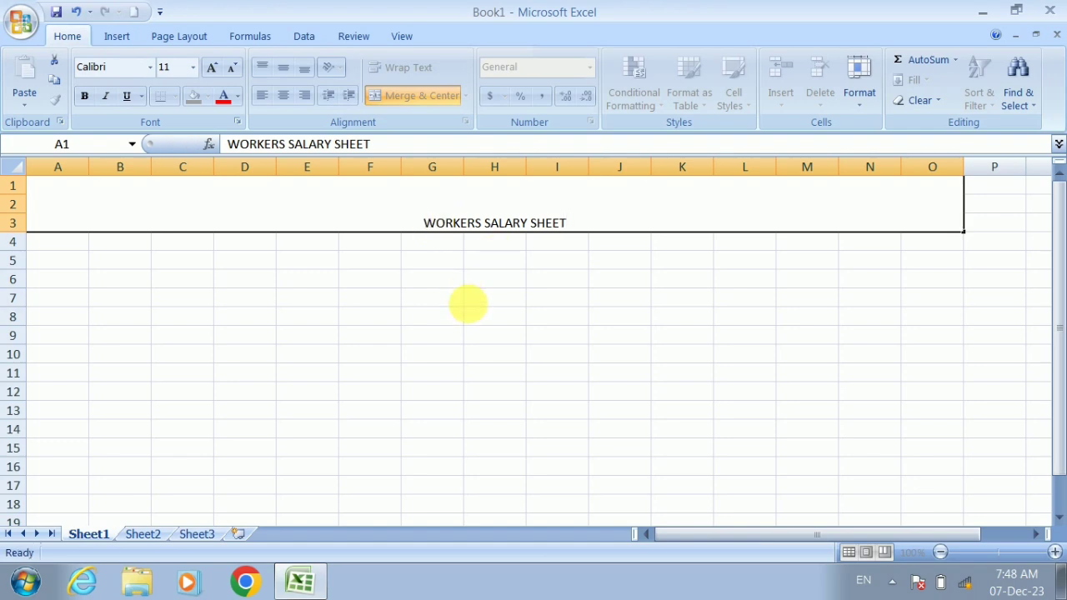
pyautogui.click(468, 305)
# Step: Middle-align the merged title and set its font size to 26
pyautogui.click(476, 220)
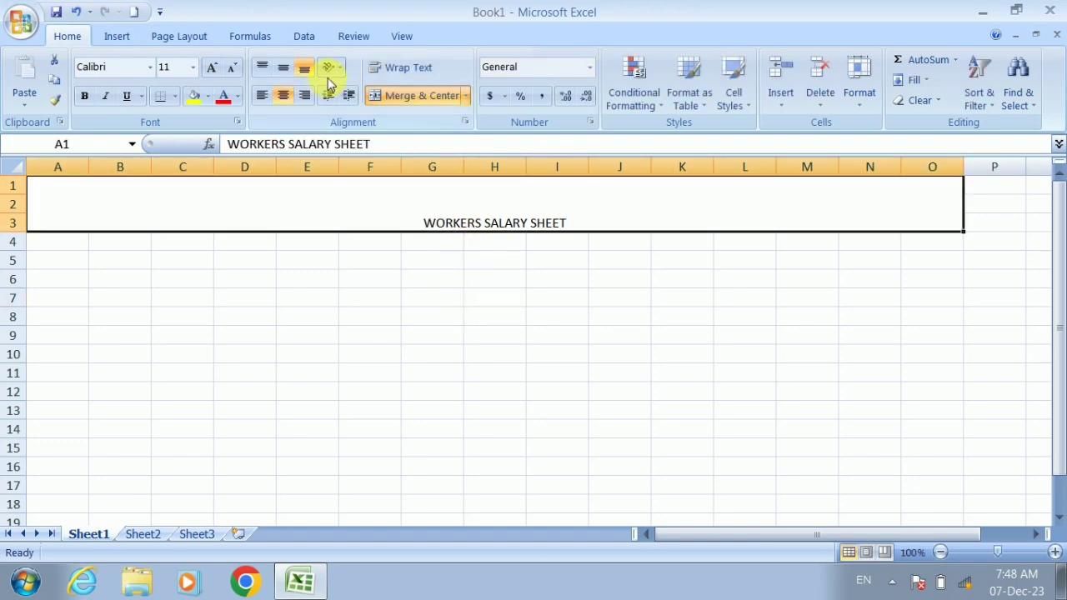
pyautogui.click(283, 71)
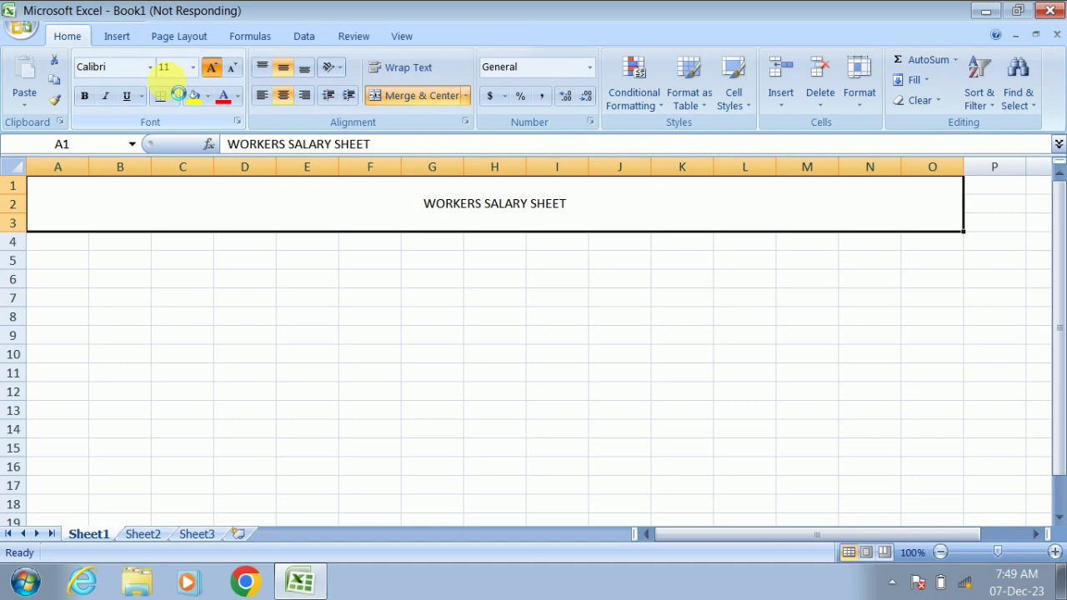
pyautogui.click(193, 67)
pyautogui.click(171, 154)
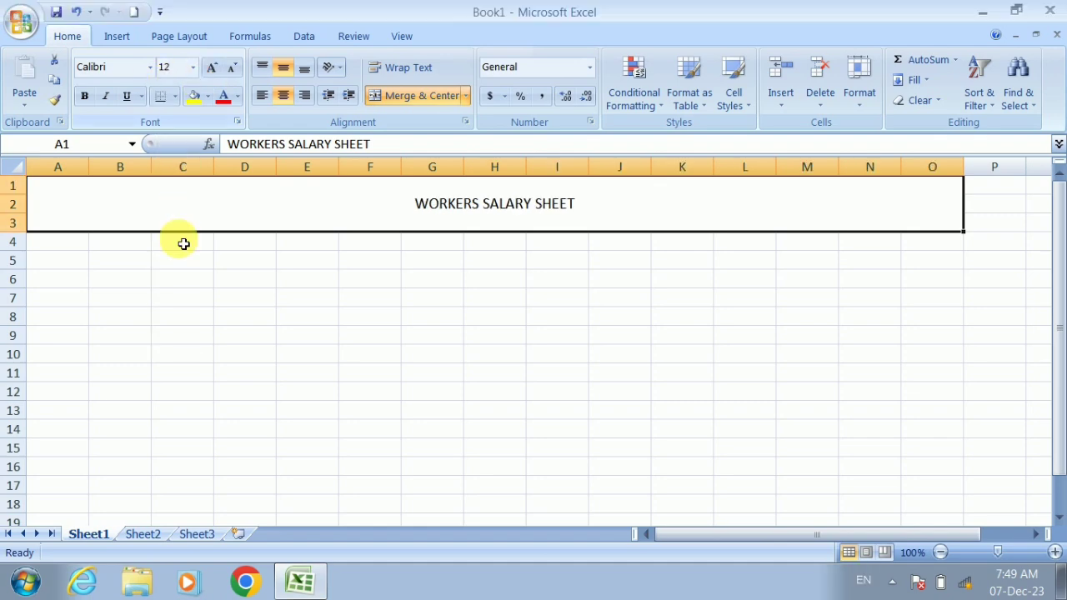
pyautogui.click(194, 67)
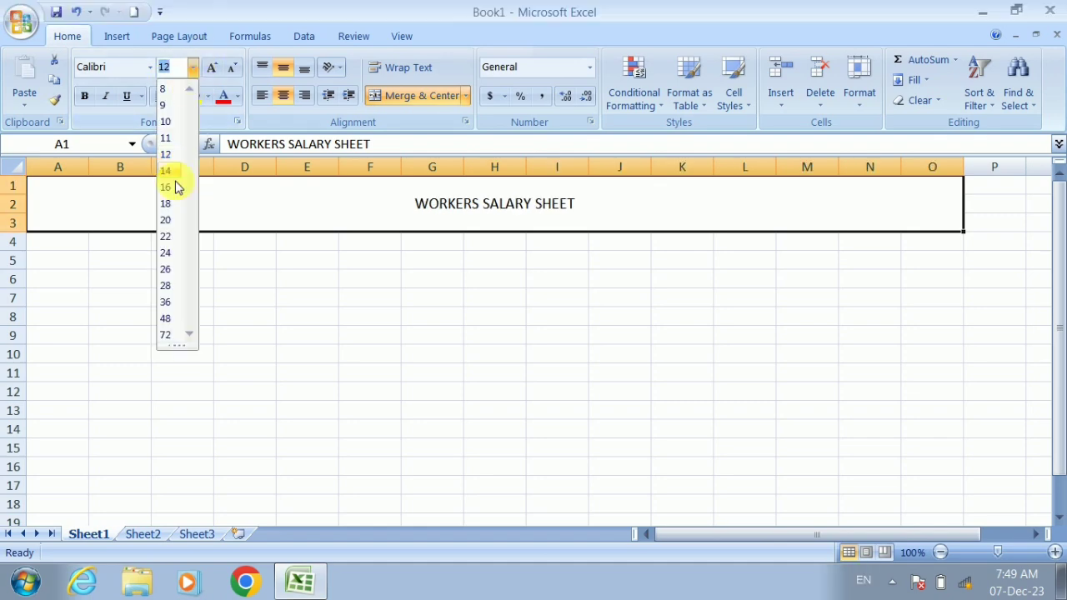
pyautogui.click(170, 271)
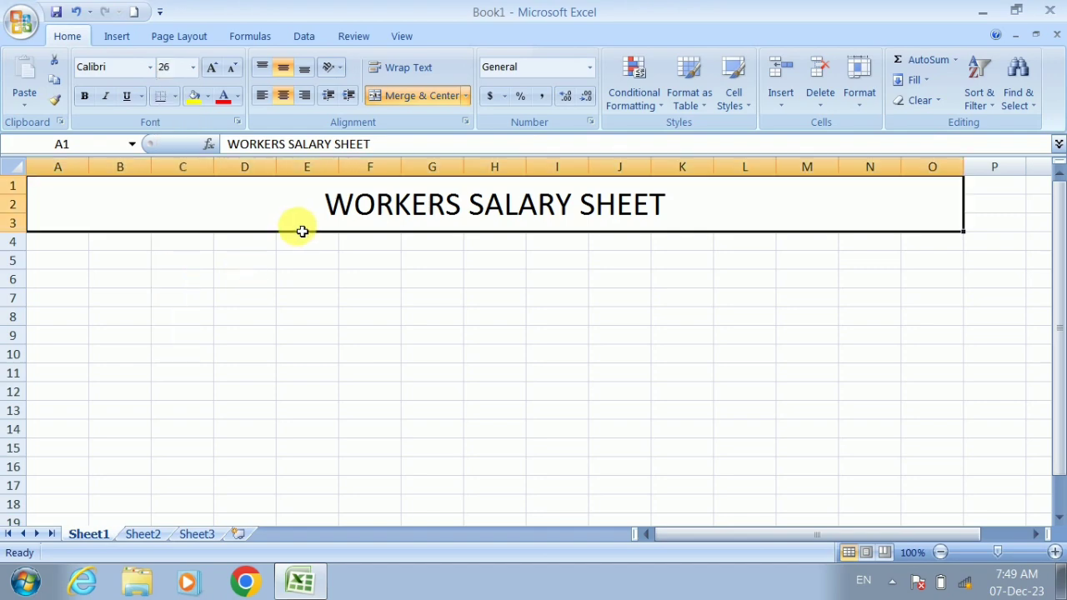
# Step: Apply All Borders to A1:O18 and colour the title red on a yellow fill
pyautogui.moveTo(298, 228); pyautogui.dragTo(306, 507)
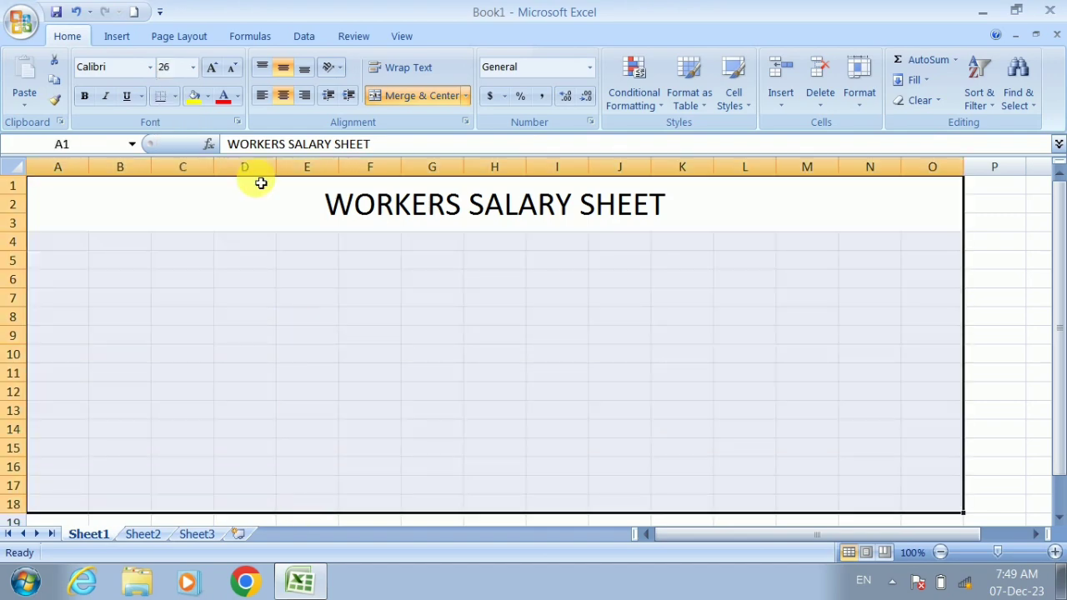
pyautogui.click(175, 96)
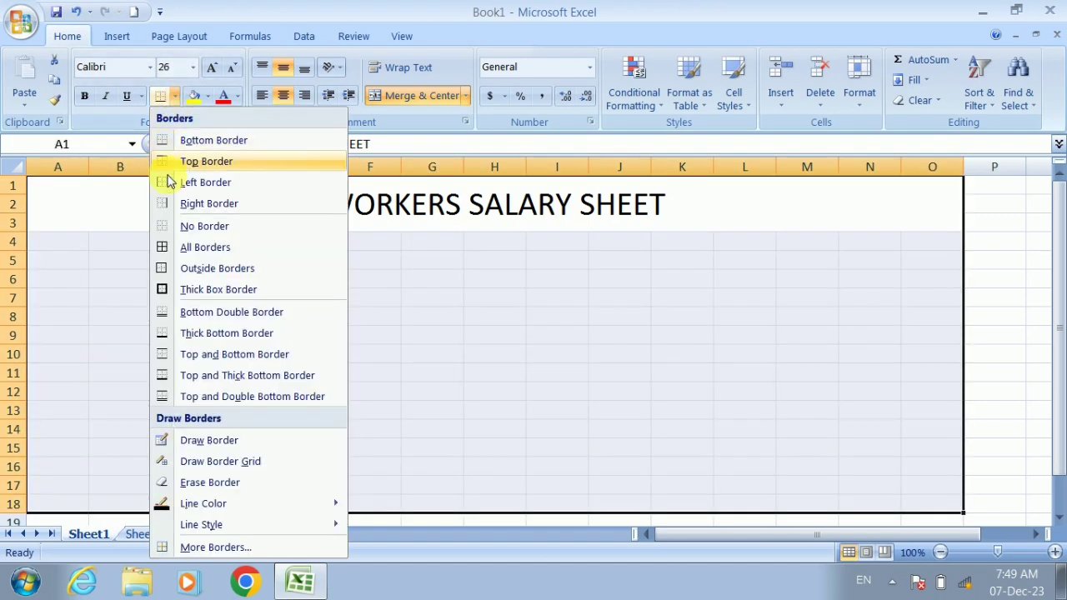
pyautogui.click(205, 246)
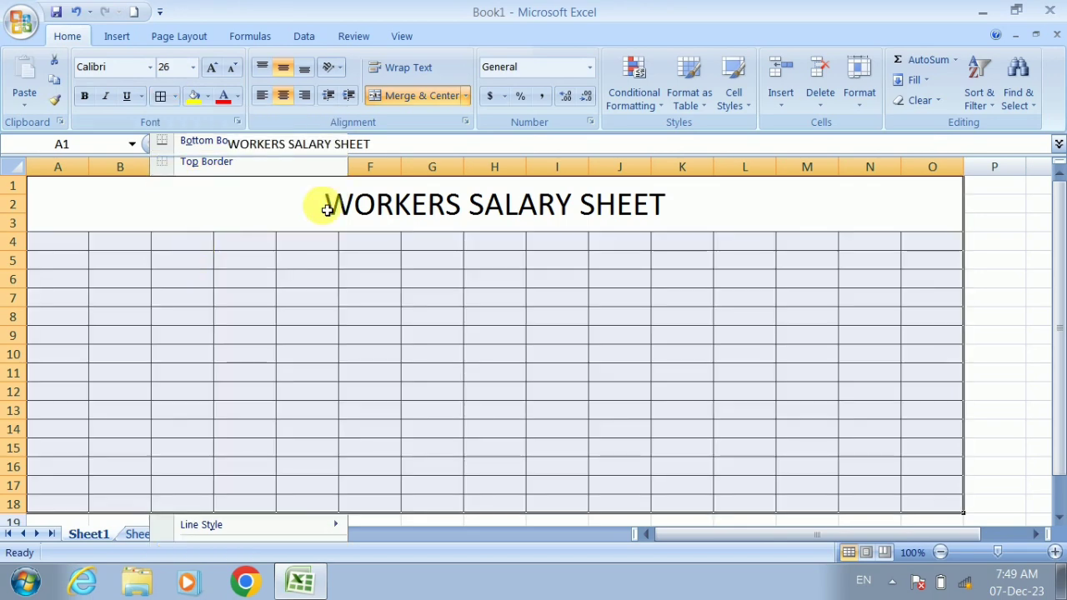
pyautogui.click(405, 205)
pyautogui.click(197, 96)
pyautogui.click(222, 96)
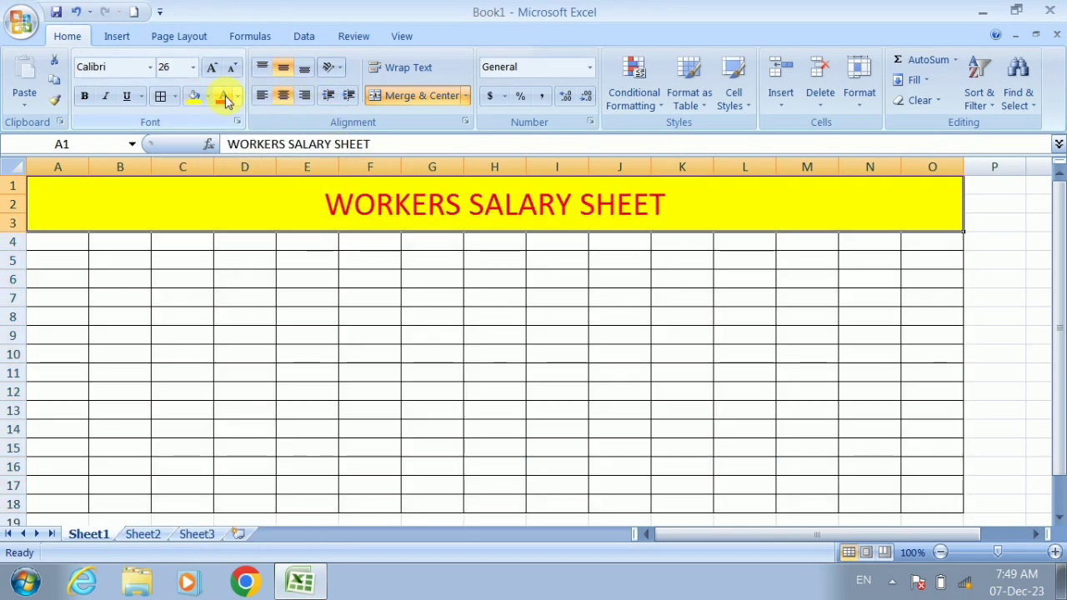
pyautogui.click(68, 252)
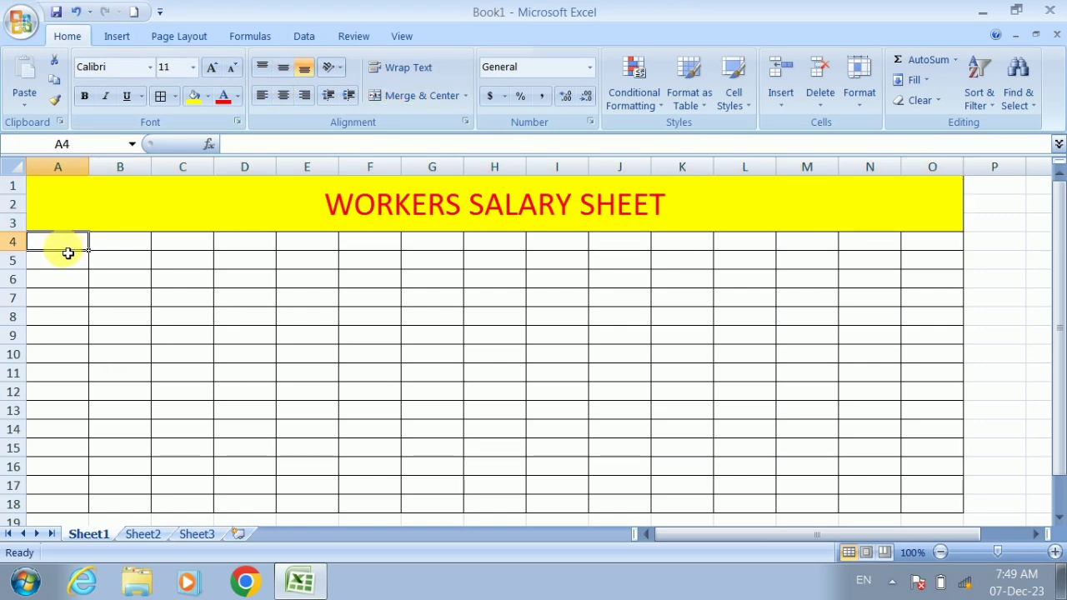
# Step: Clear the stray A4 entry and add a Worksheet_SelectionChange procedure to Sheet1's code
pyautogui.write('SR')
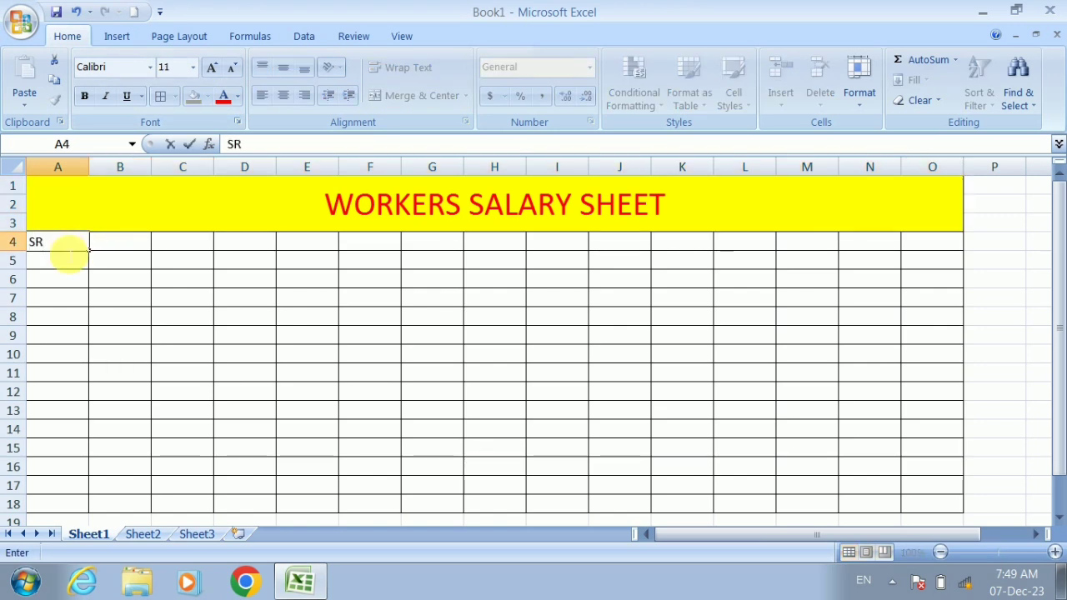
pyautogui.press('BackSpace')
pyautogui.press('BackSpace')
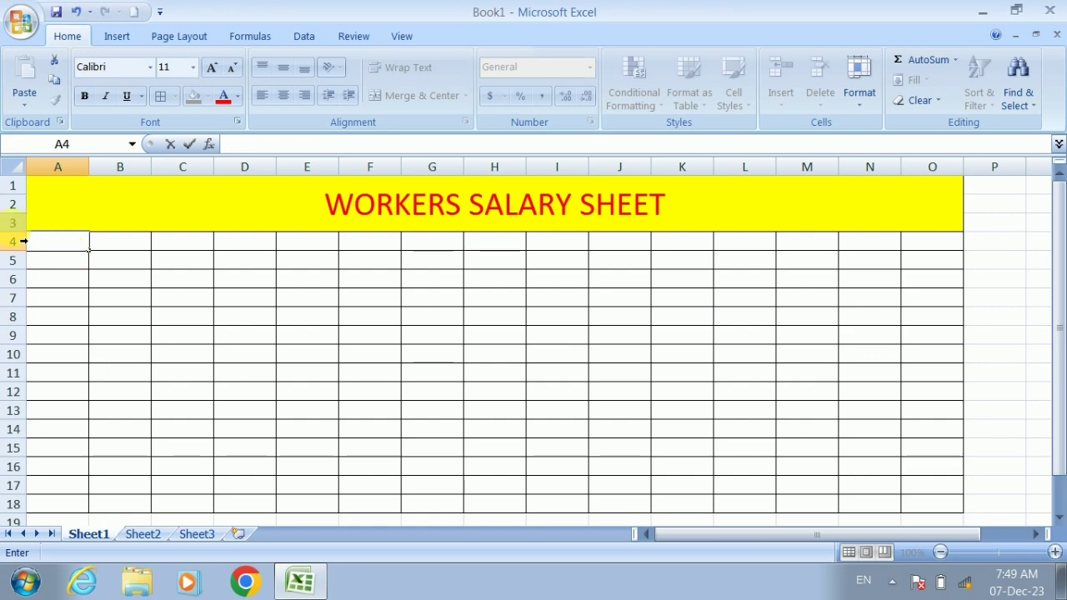
pyautogui.rightClick(102, 534)
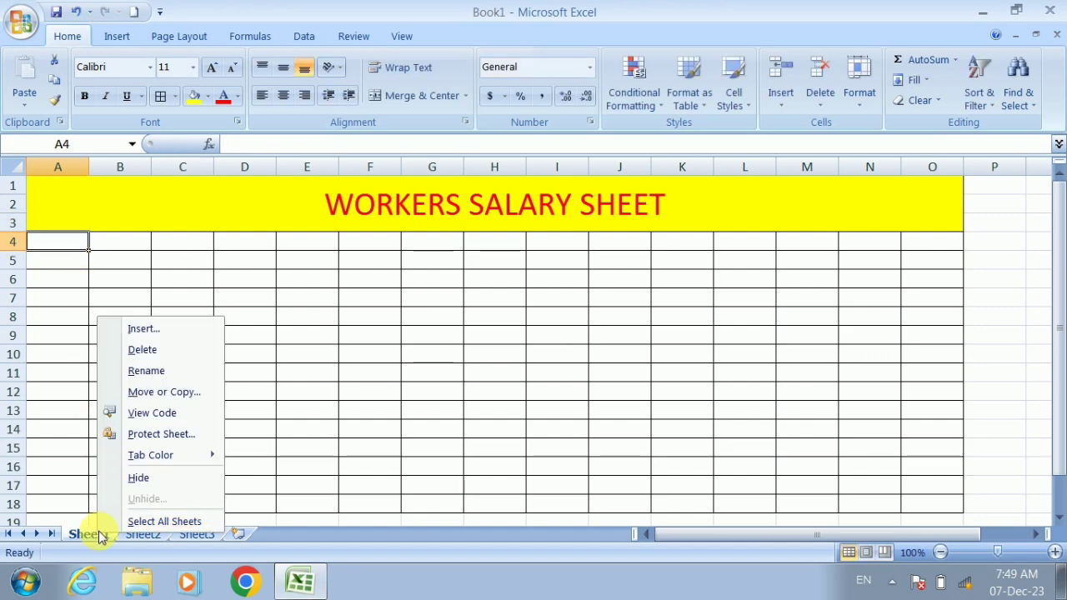
pyautogui.click(155, 415)
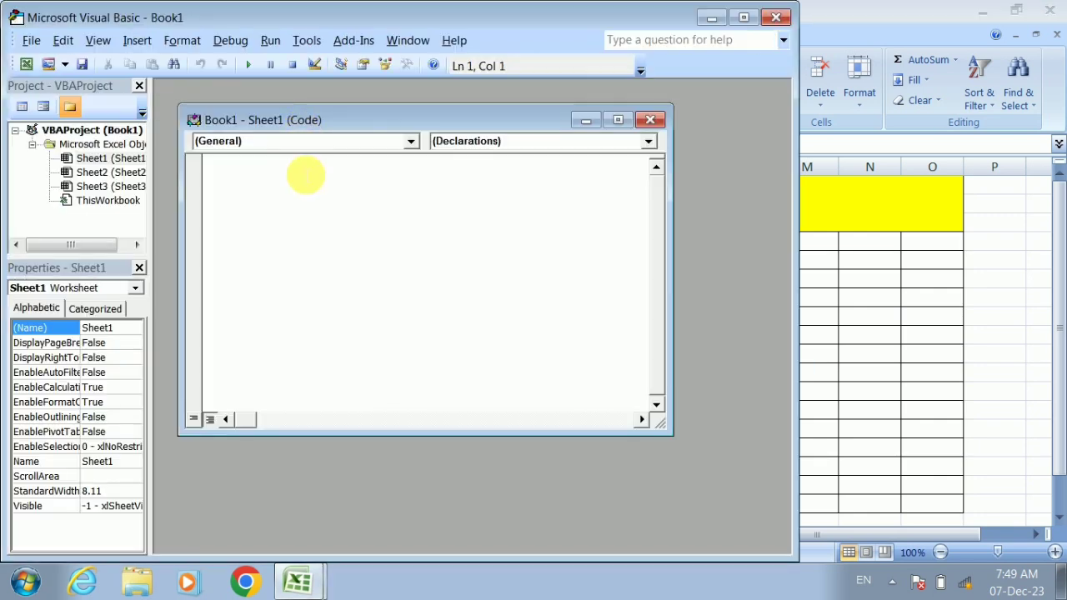
pyautogui.click(309, 138)
pyautogui.click(282, 173)
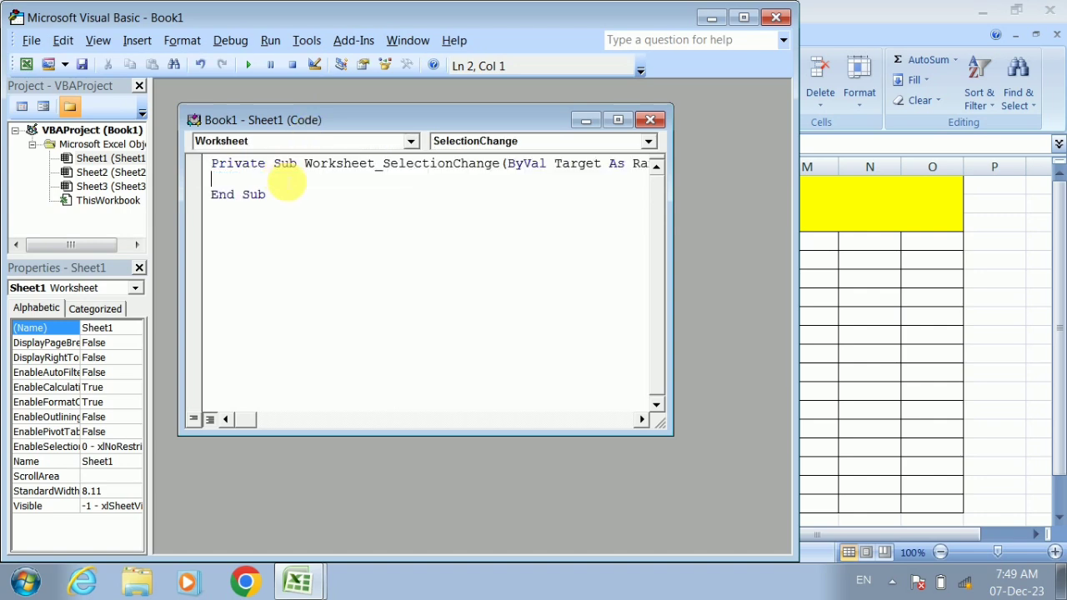
# Step: Write Cells.EntireColumn.AutoFit in the procedure and return to the worksheet
pyautogui.write('CELL')
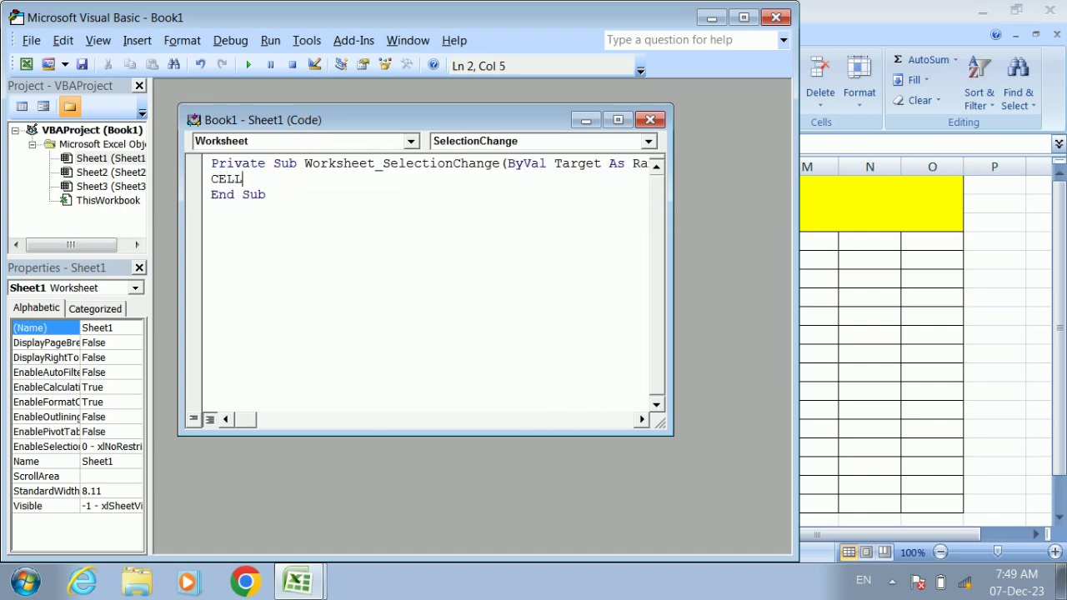
pyautogui.write('S.E')
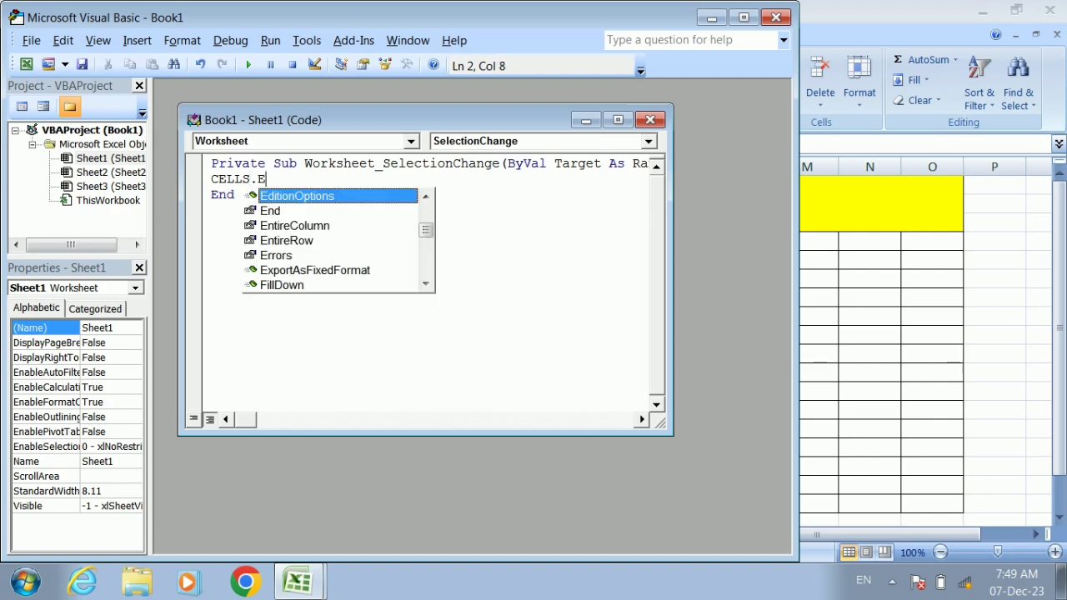
pyautogui.write('NT')
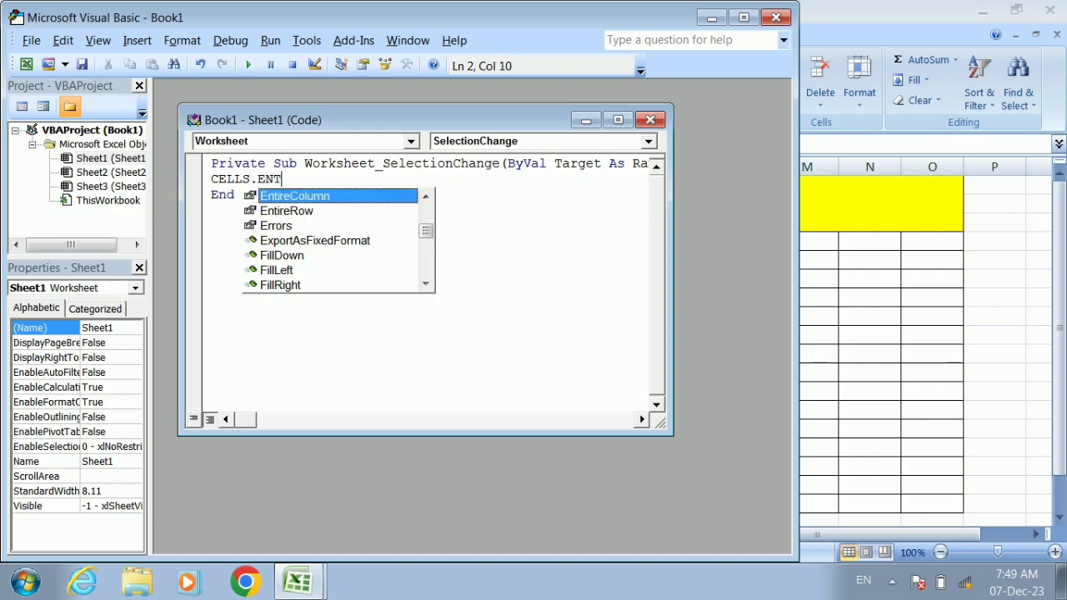
pyautogui.press('Tab')
pyautogui.write('.AUT')
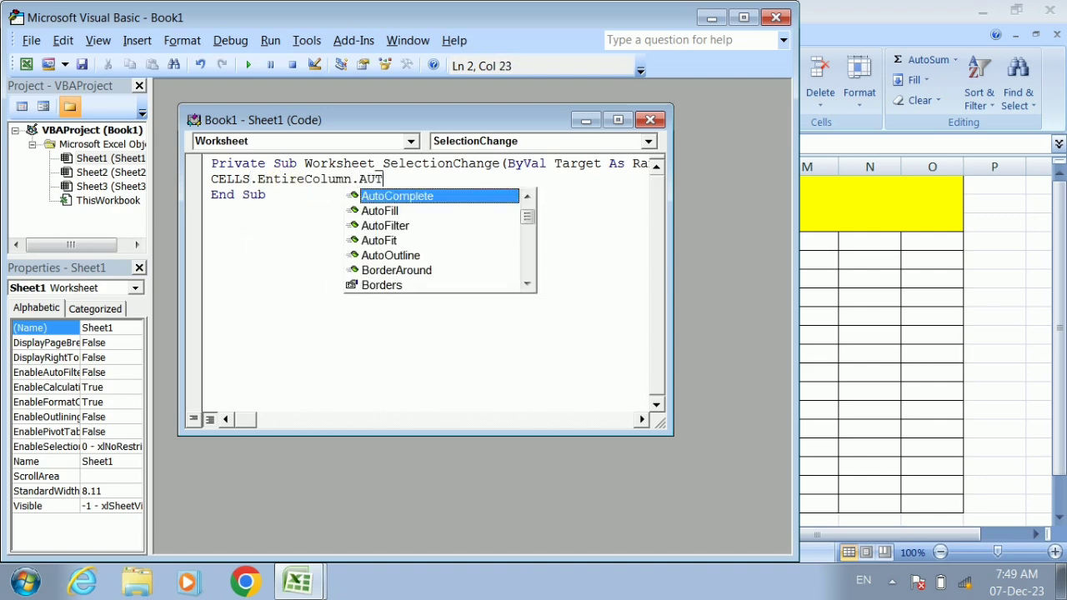
pyautogui.write('OFIT')
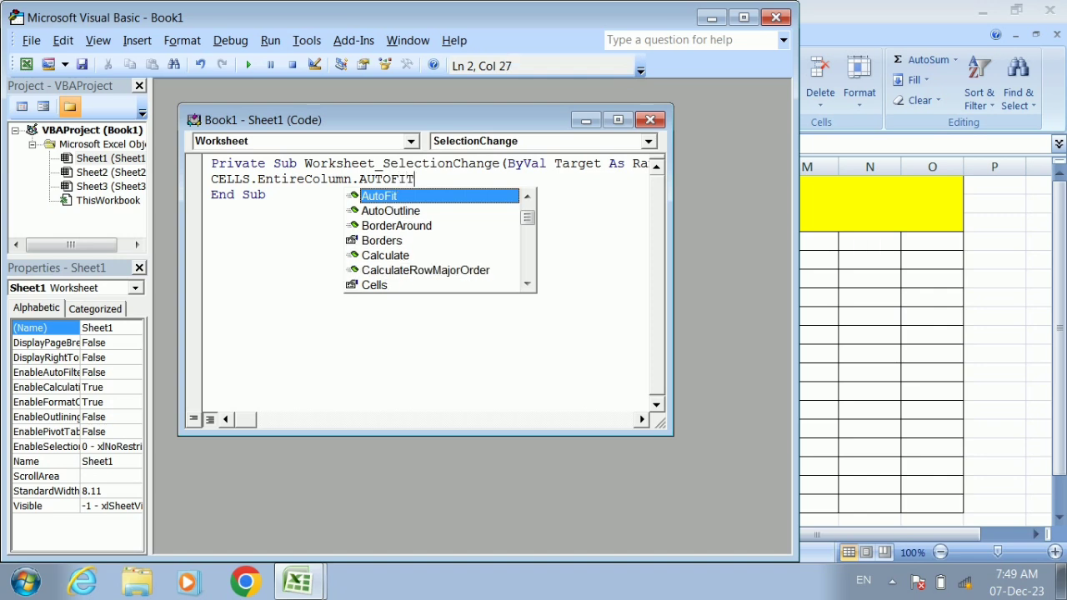
pyautogui.press('Tab')
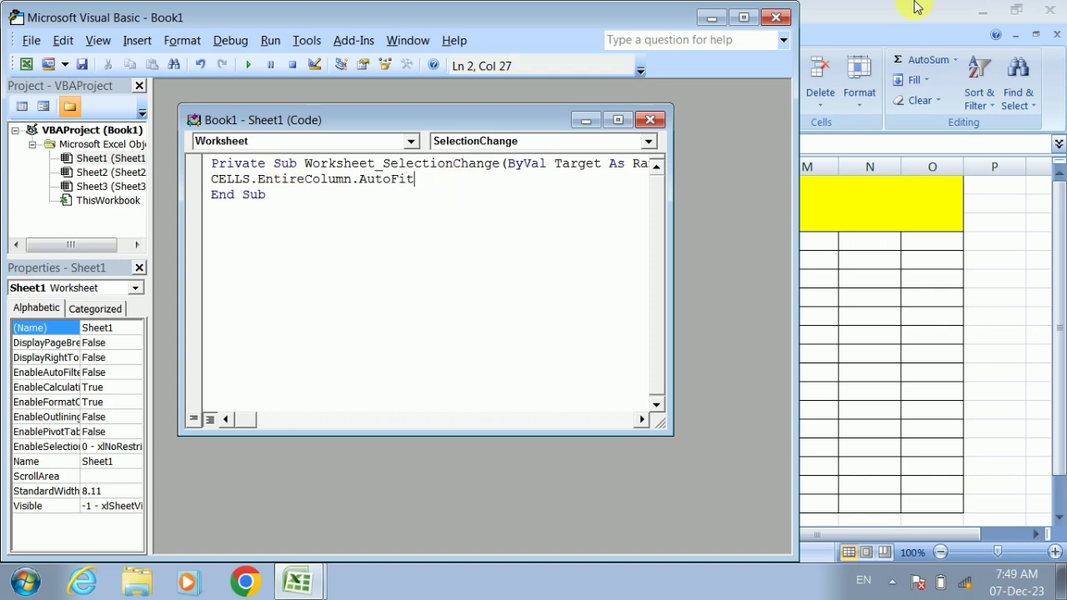
pyautogui.click(711, 18)
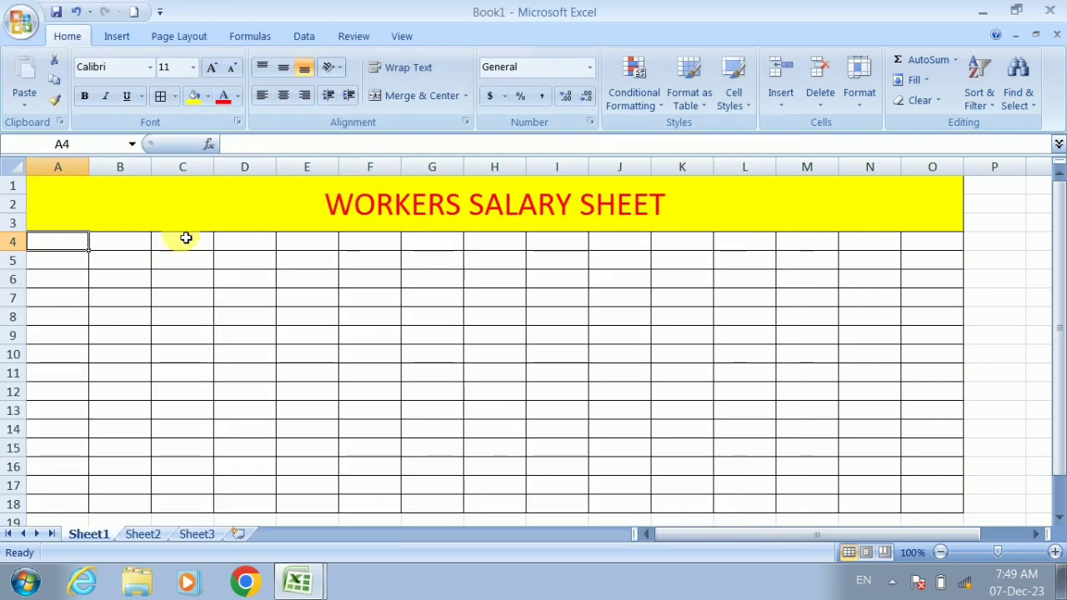
# Step: Enter the headings SRNO., WORKER NAME, SUN and MON in row 4
pyautogui.write('SR')
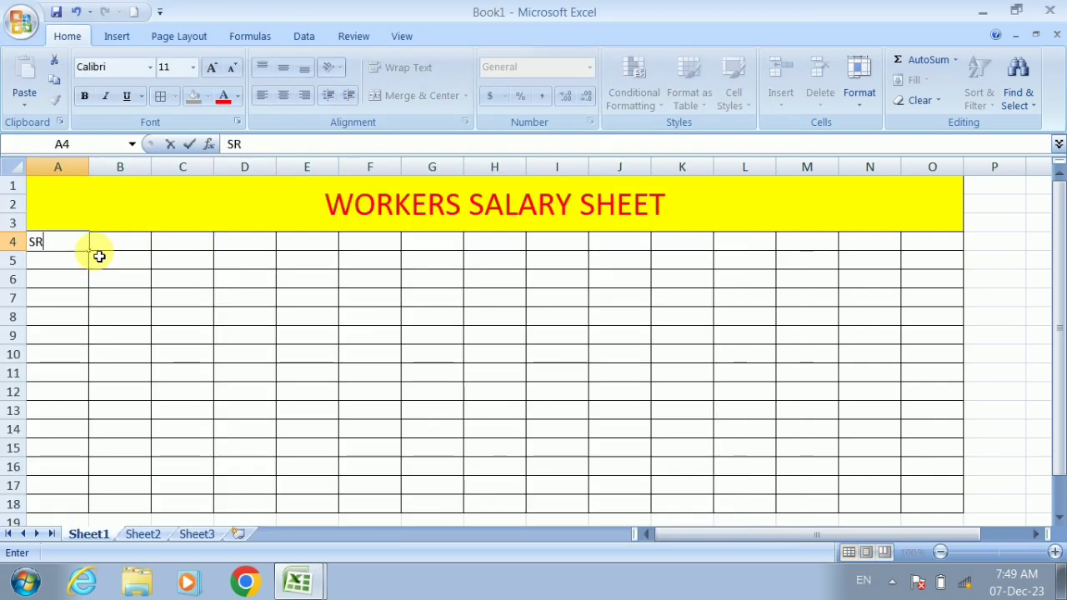
pyautogui.write('NI')
pyautogui.press('BackSpace')
pyautogui.write('O.')
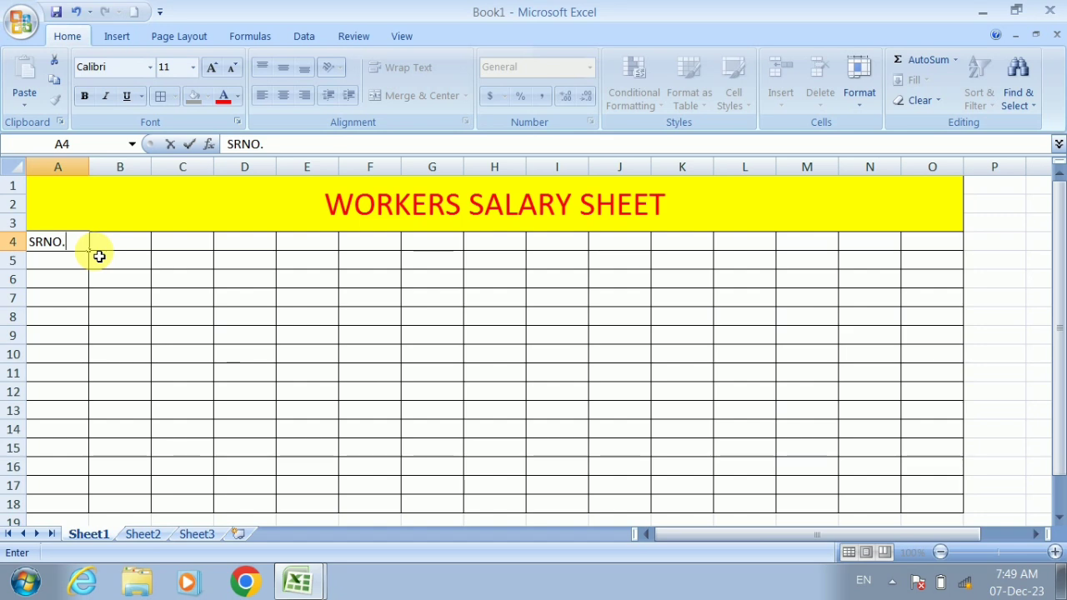
pyautogui.click(98, 250)
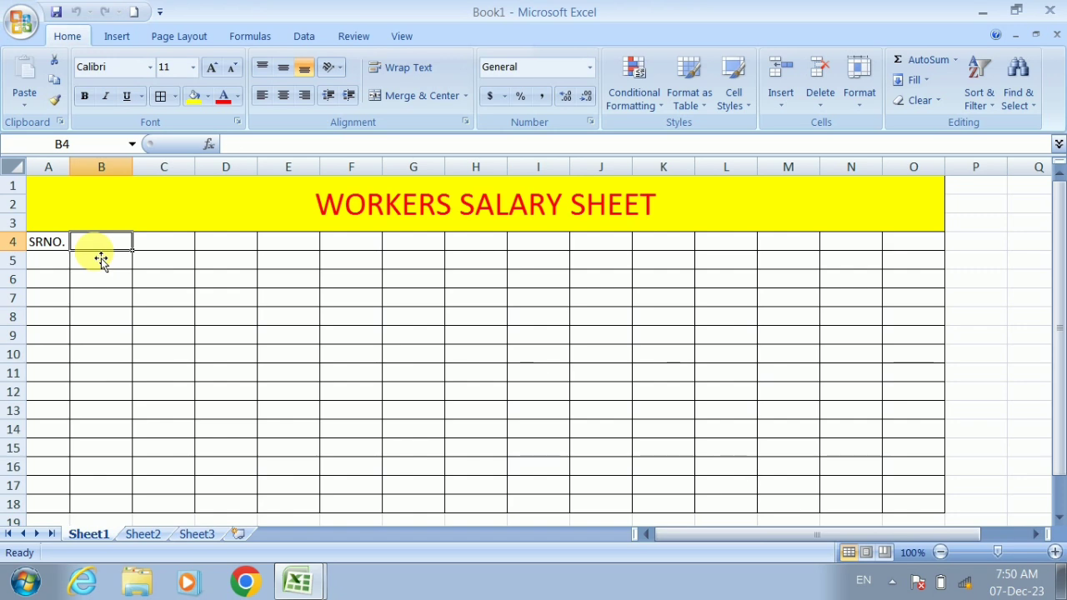
pyautogui.write('WOR')
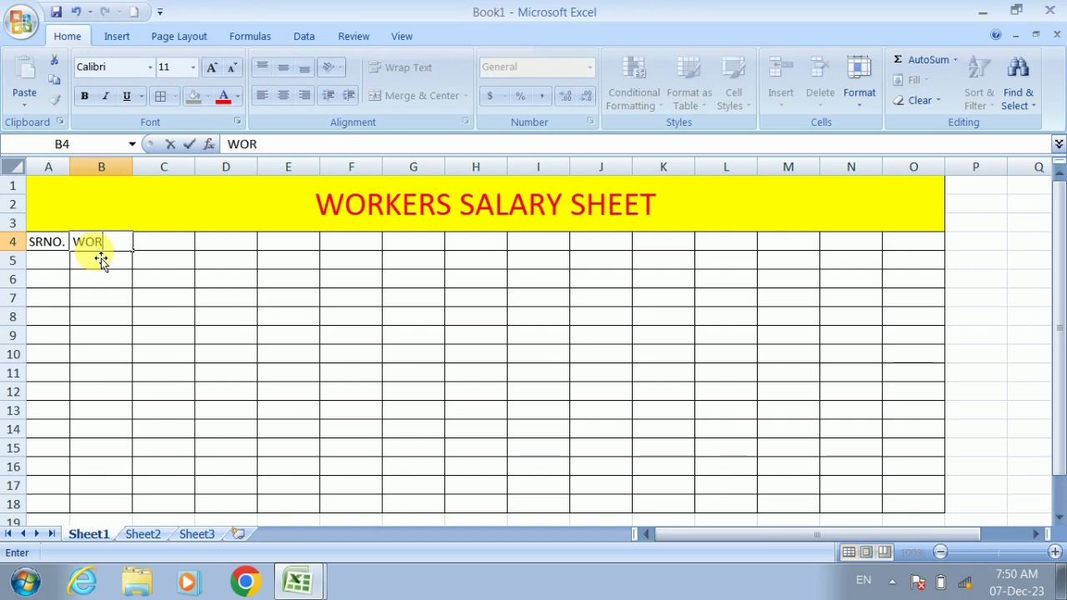
pyautogui.write('KER N')
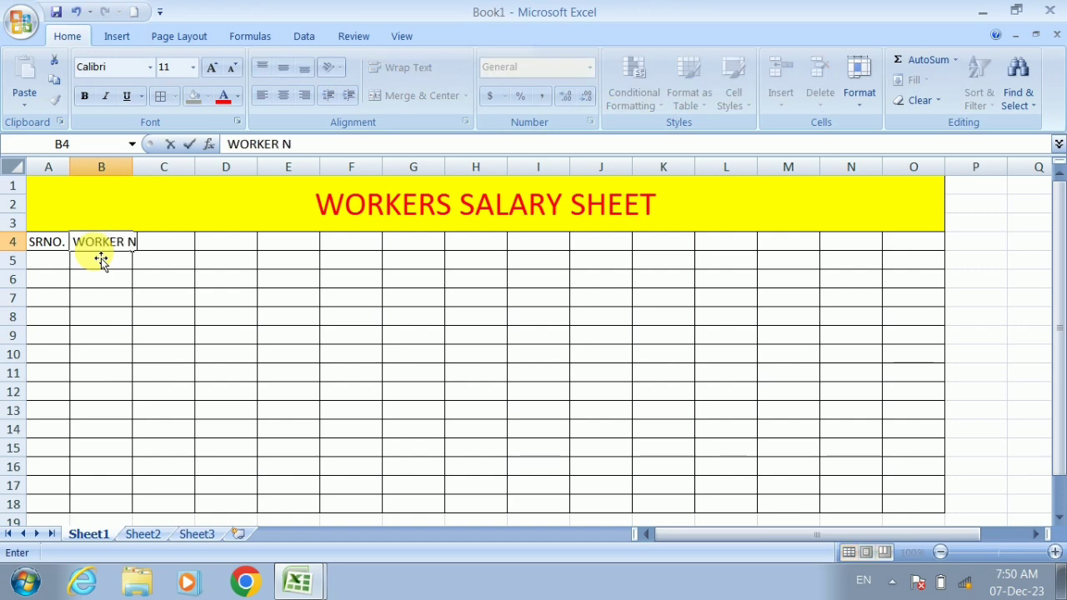
pyautogui.write('AME')
pyautogui.press('Tab')
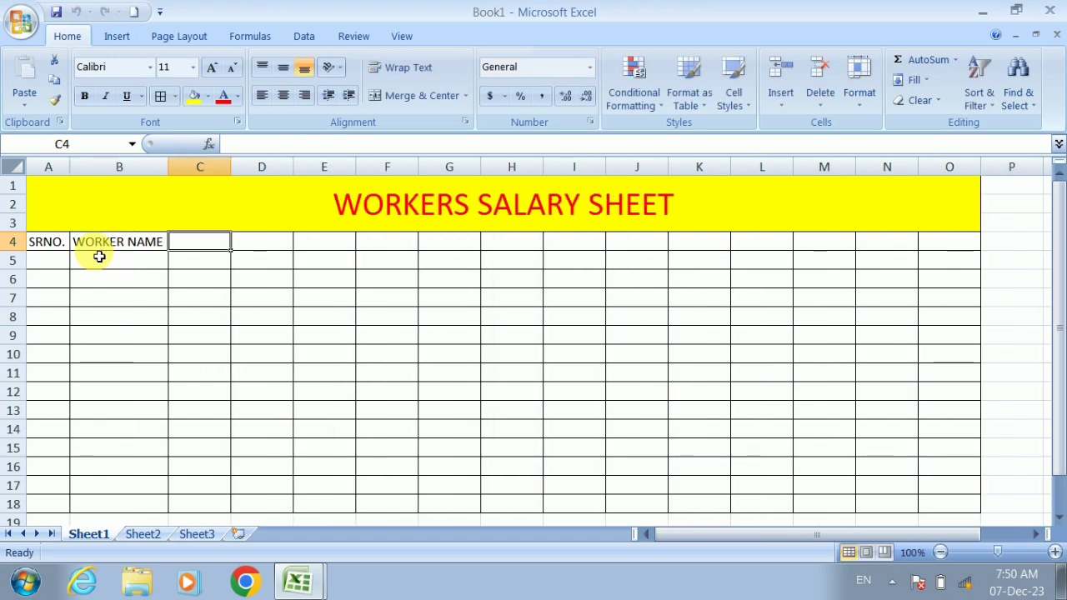
pyautogui.write('S')
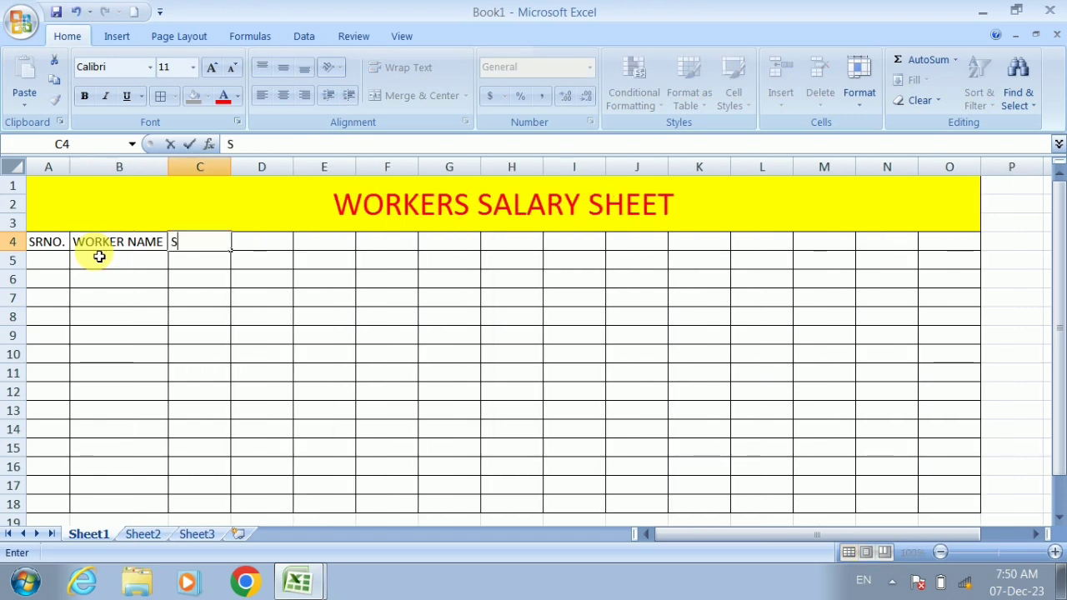
pyautogui.write('UN')
pyautogui.press('Tab')
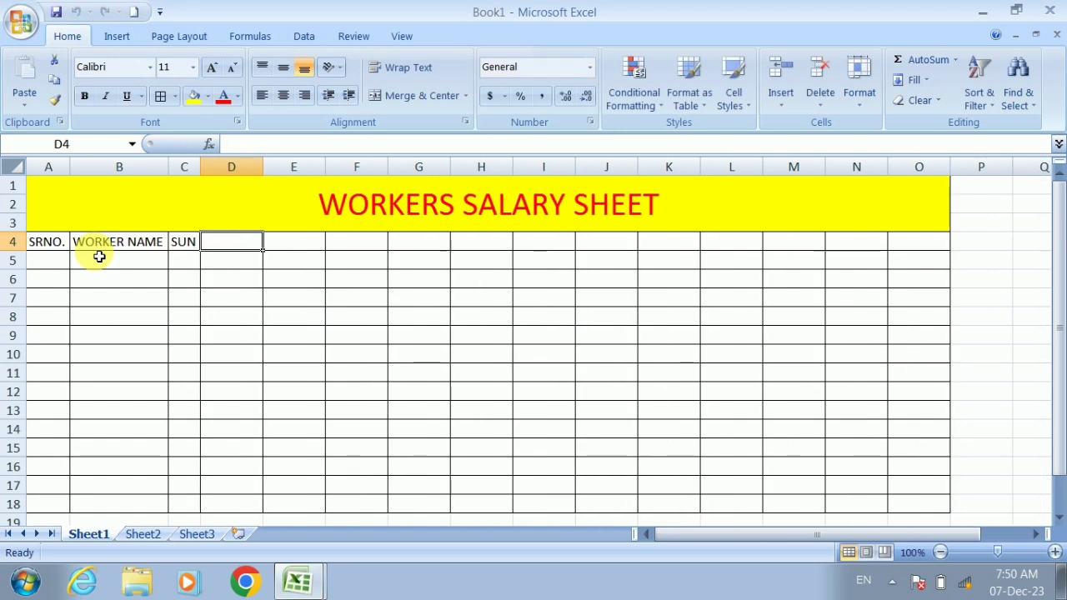
pyautogui.write('MON')
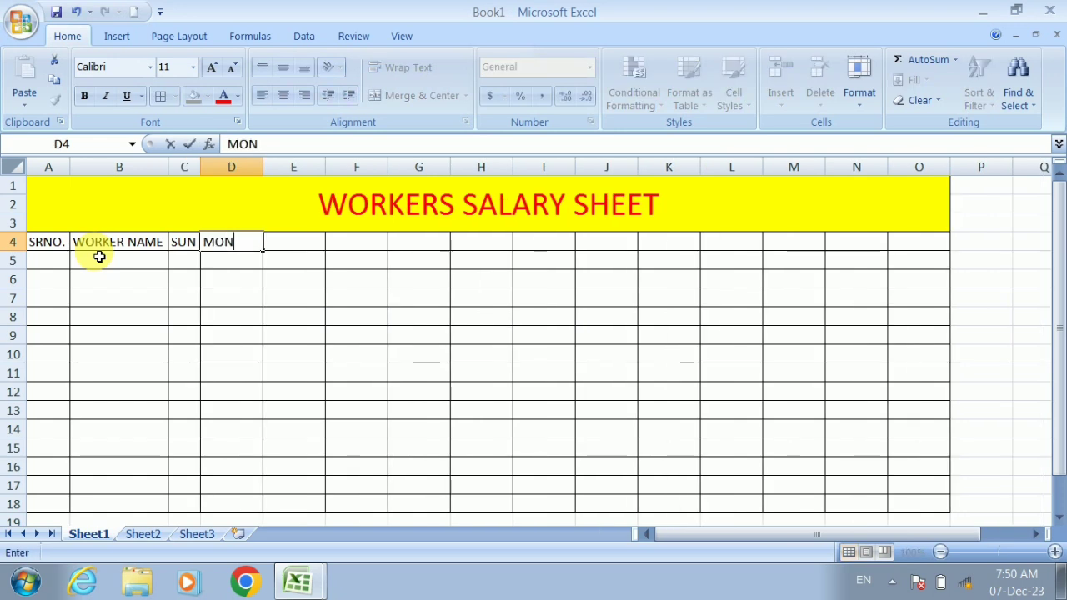
pyautogui.click(231, 279)
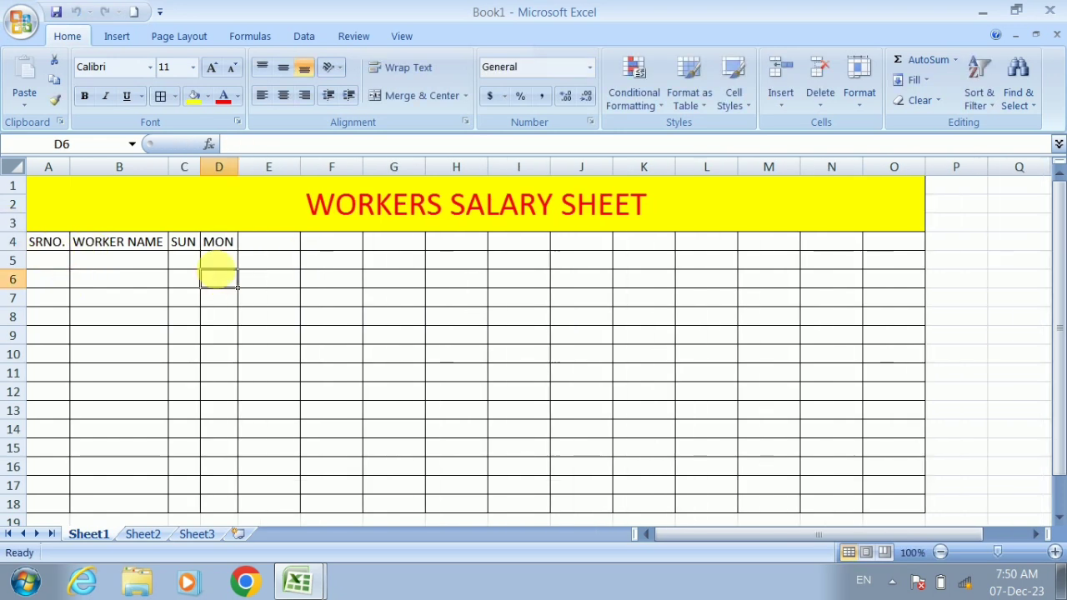
# Step: Make the row 4 headings bold
pyautogui.moveTo(191, 241)
pyautogui.mouseDown()
pyautogui.moveTo(592, 260)
pyautogui.moveTo(572, 255)
pyautogui.mouseUp()
pyautogui.click(12, 242)
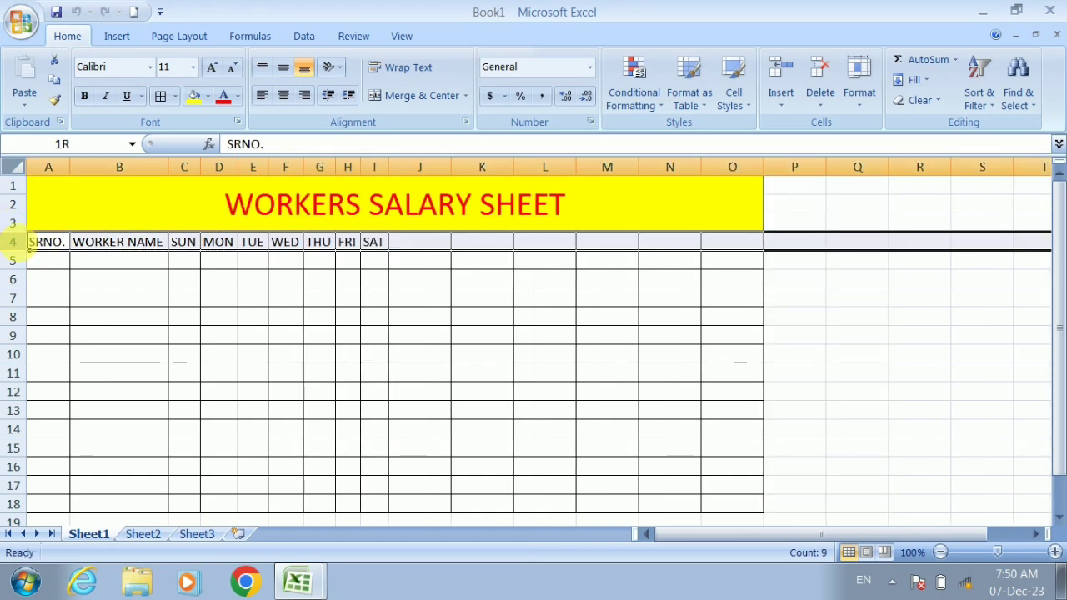
pyautogui.click(85, 95)
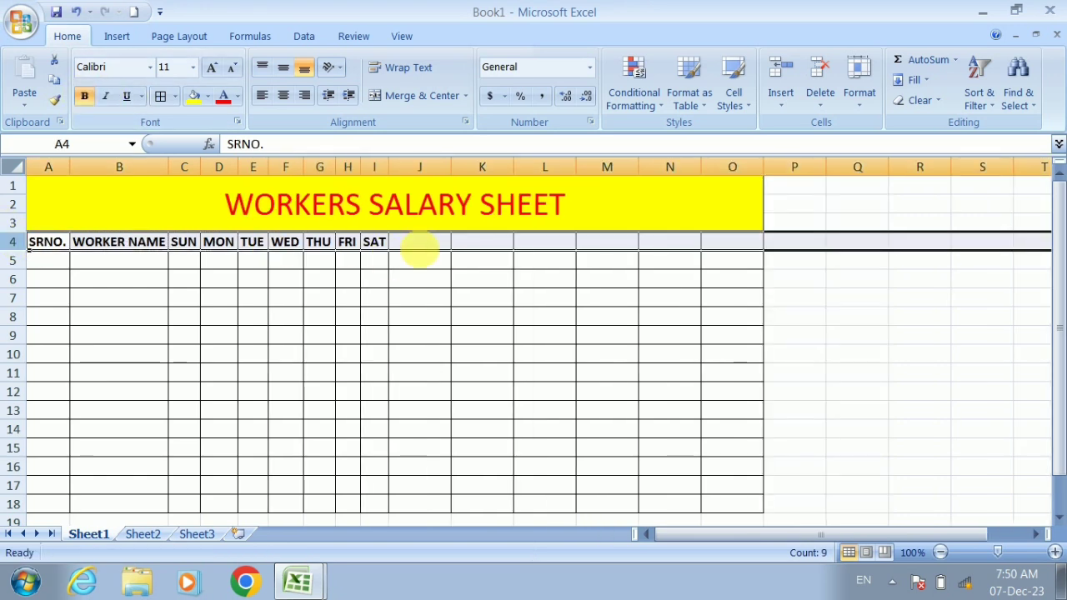
pyautogui.click(423, 249)
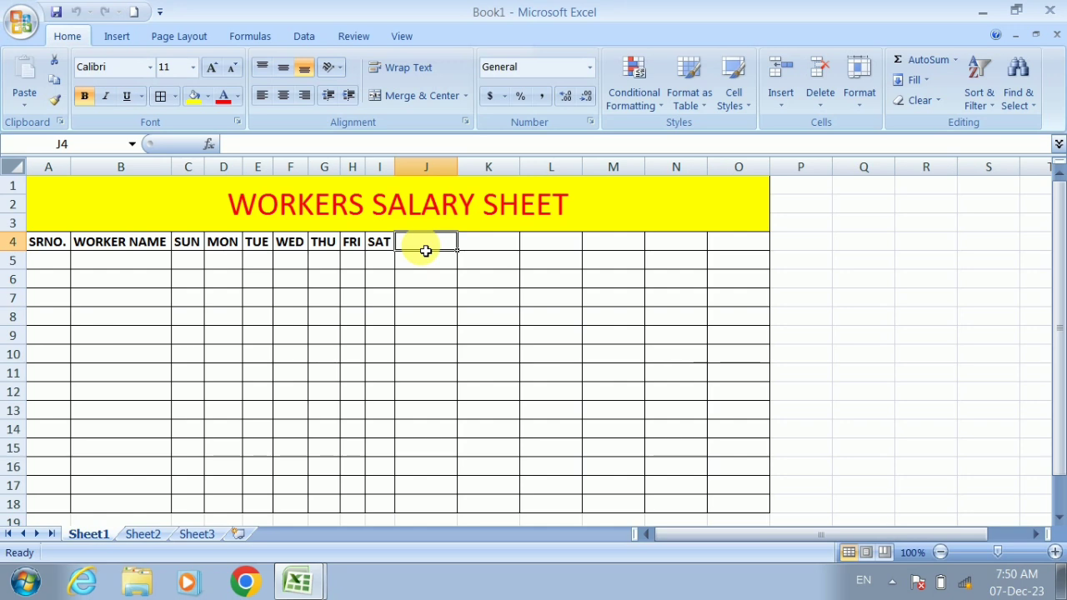
# Step: Add the headings TOTAL WORKING DAY and PERSENT DAY in J4:K4
pyautogui.write('T')
pyautogui.write('O')
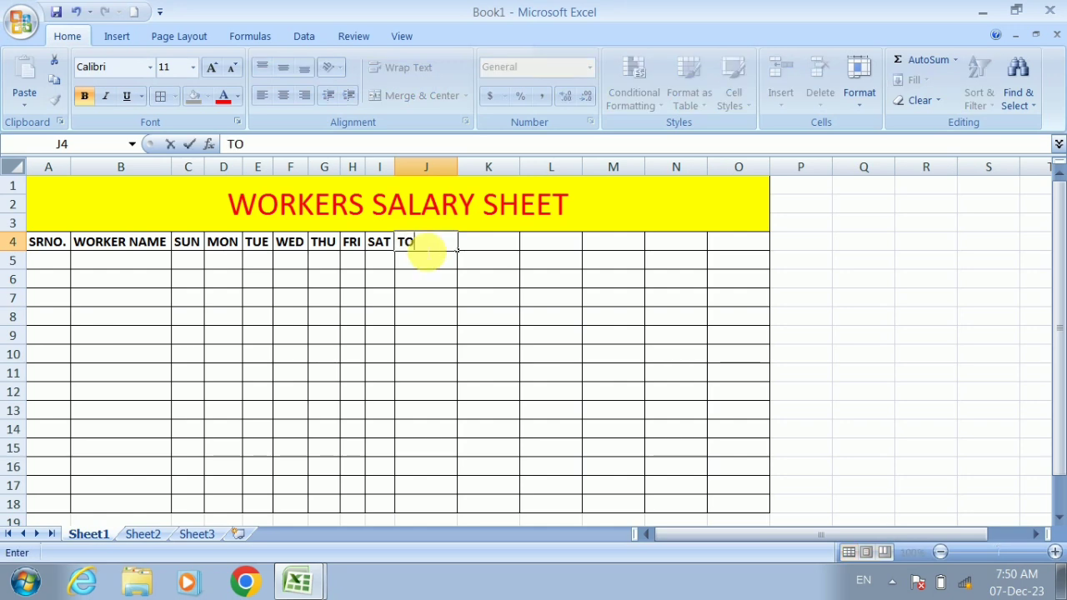
pyautogui.write('TAL')
pyautogui.write(' W')
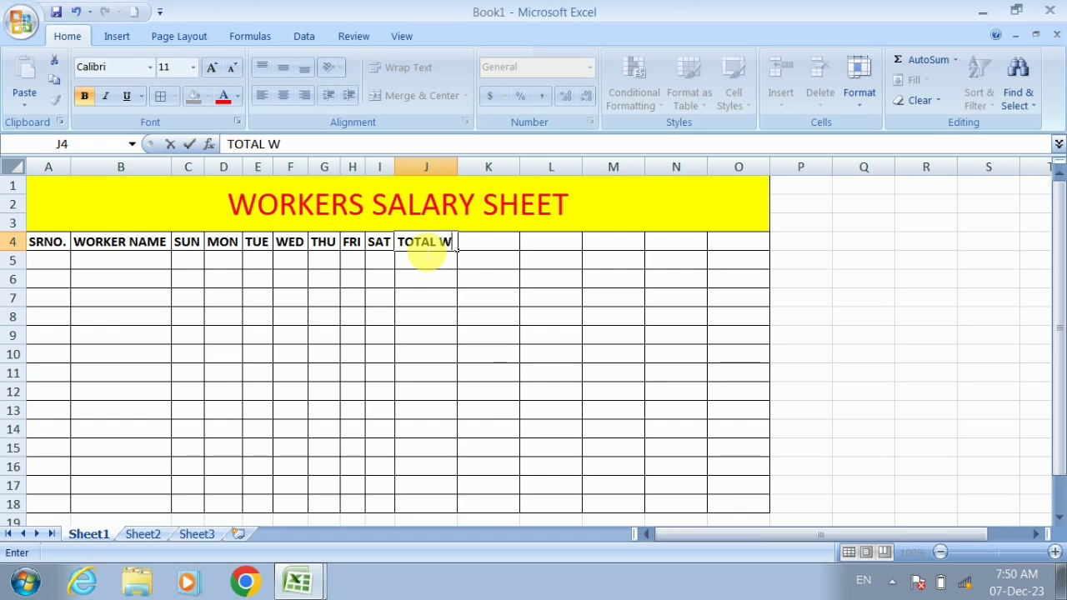
pyautogui.write('ORKING ')
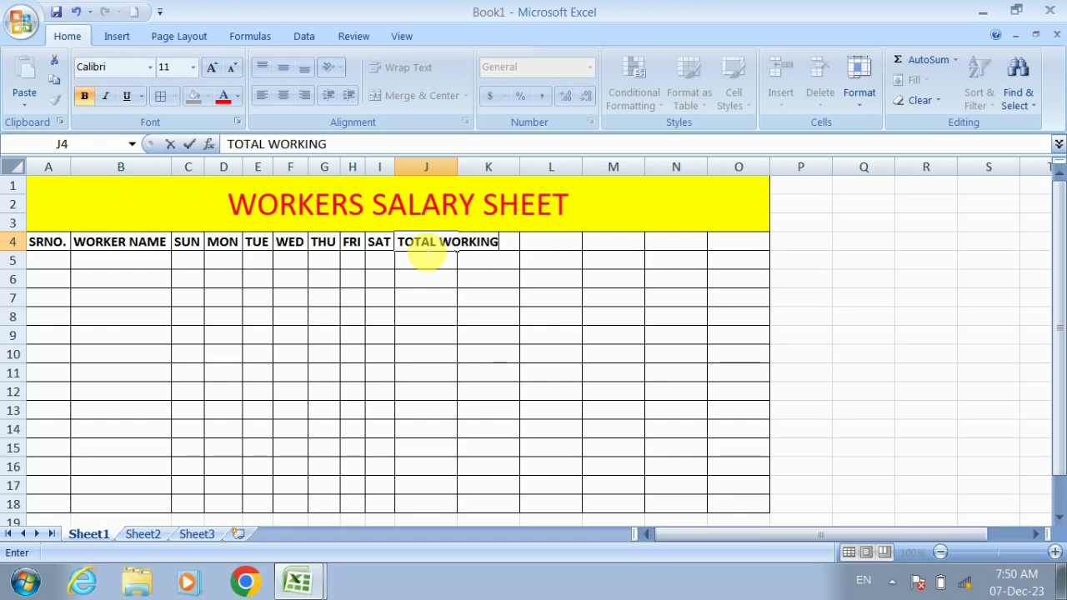
pyautogui.write('DAY')
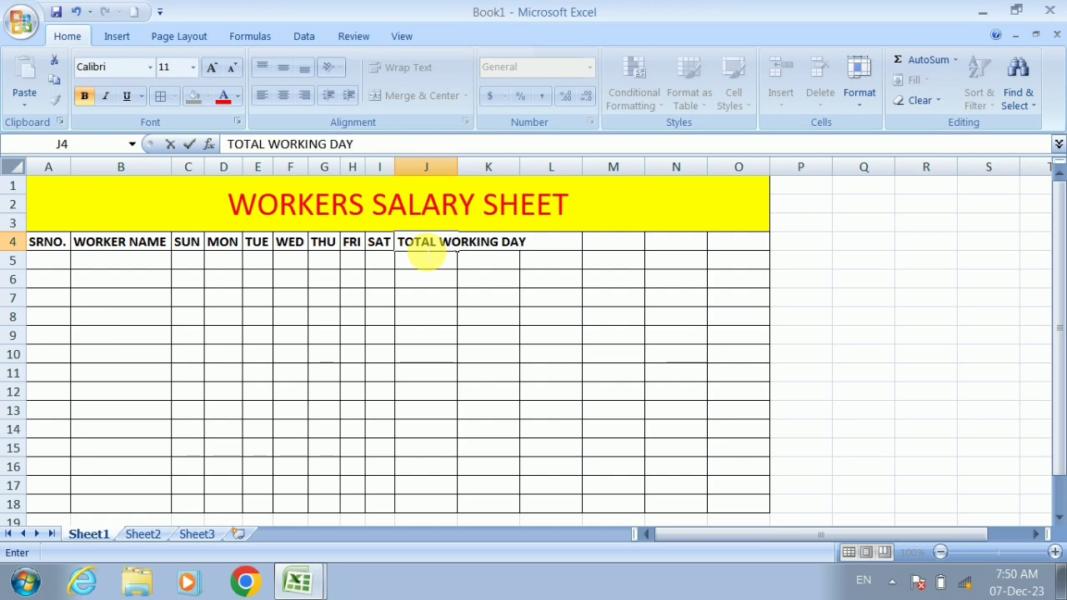
pyautogui.press('Tab')
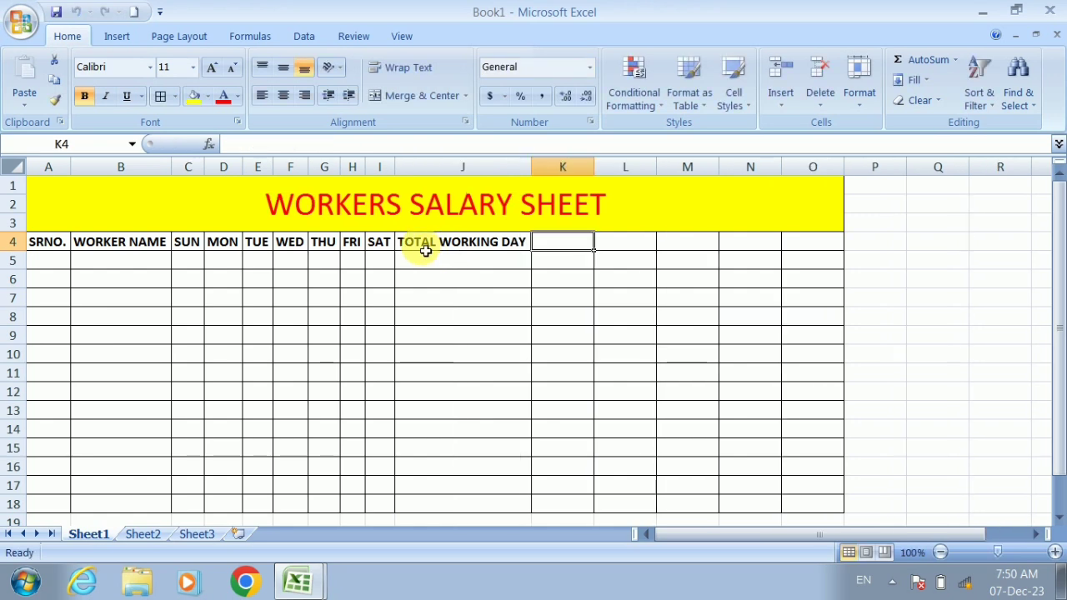
pyautogui.write('PE')
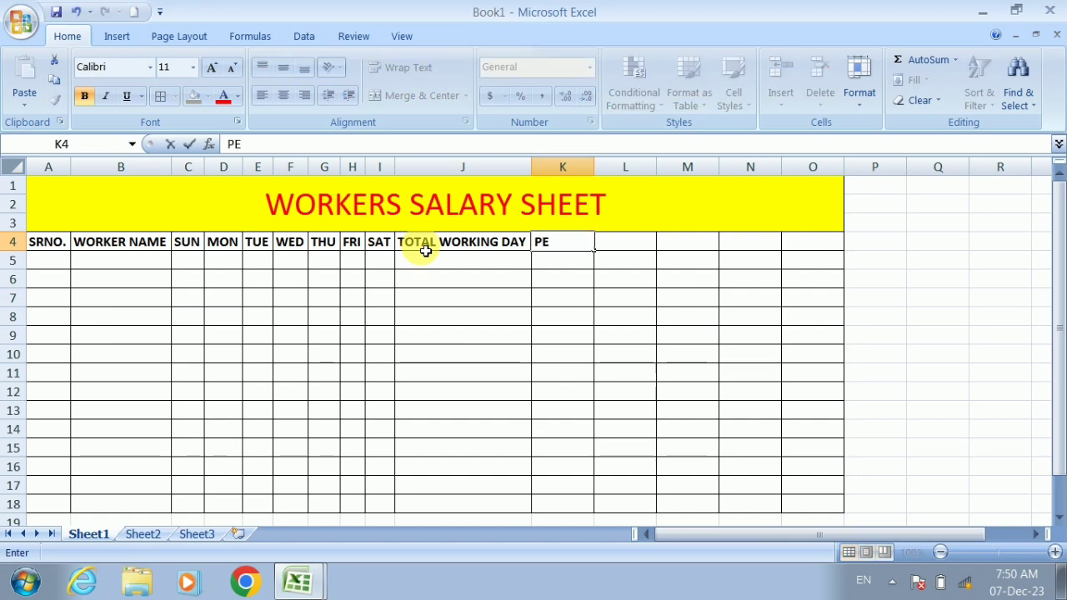
pyautogui.write('RS')
pyautogui.write('ENT D')
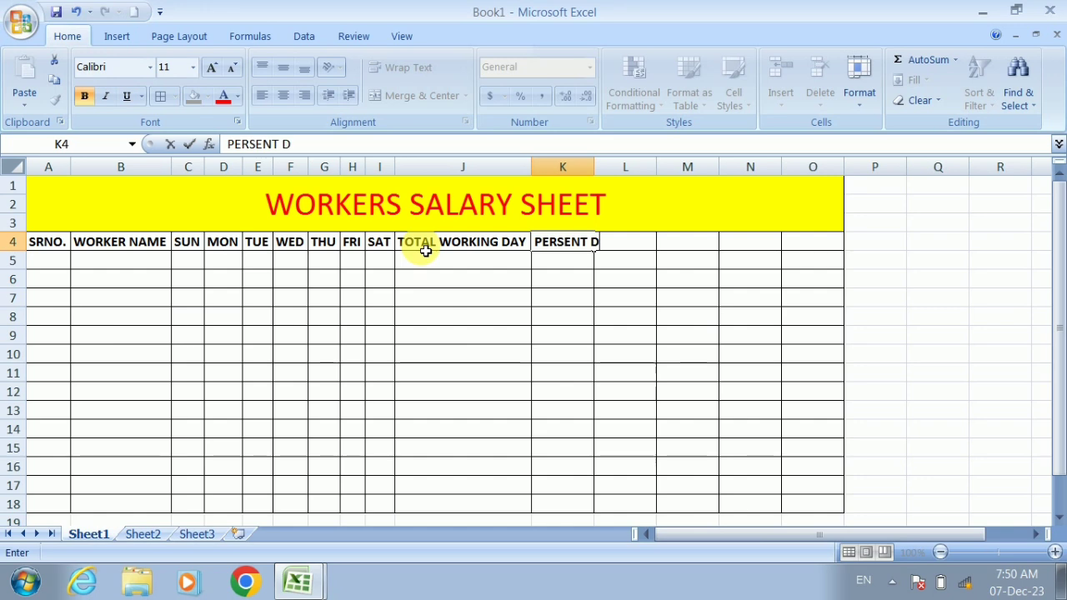
pyautogui.write('AY')
pyautogui.press('Tab')
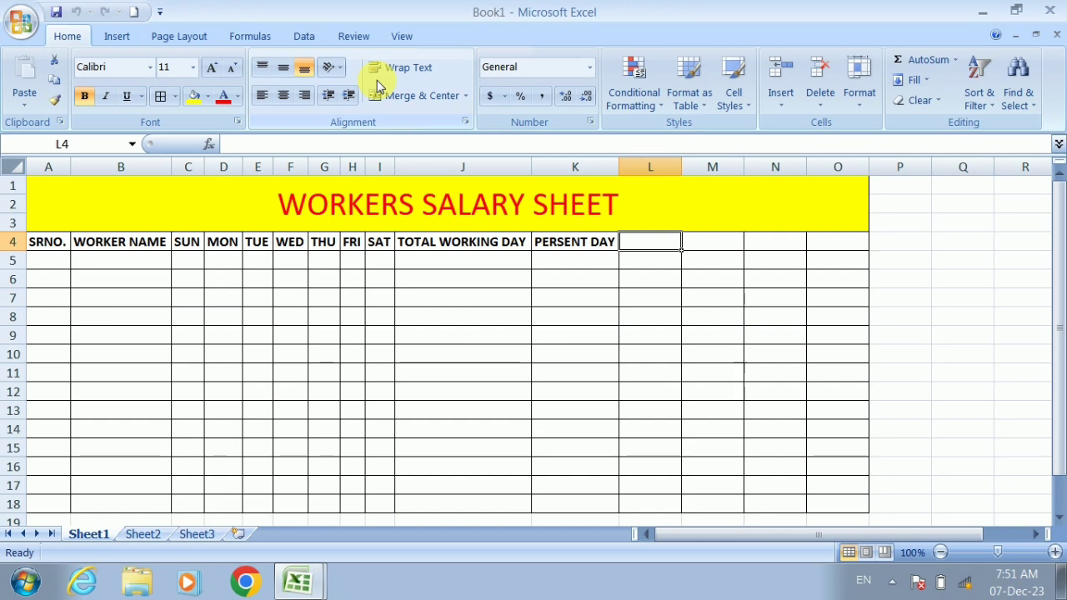
# Step: Add the headings ABSENT DAY, LEVES DAY, PERDAY SALARY and TOTAL SALARY in L4:O4
pyautogui.write('ABSE')
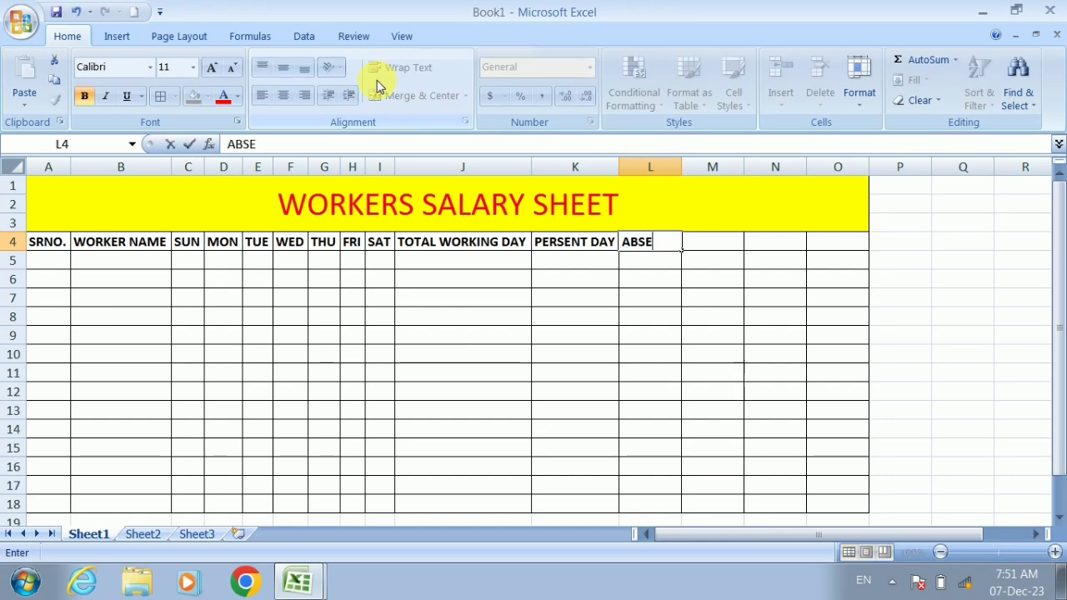
pyautogui.write('NT DAY')
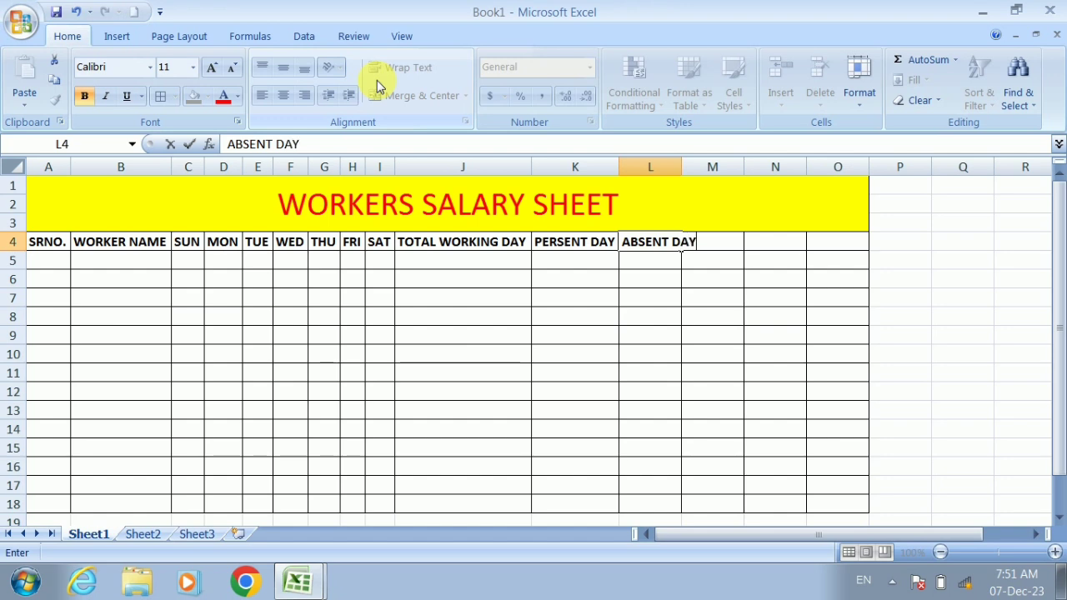
pyautogui.press('Tab')
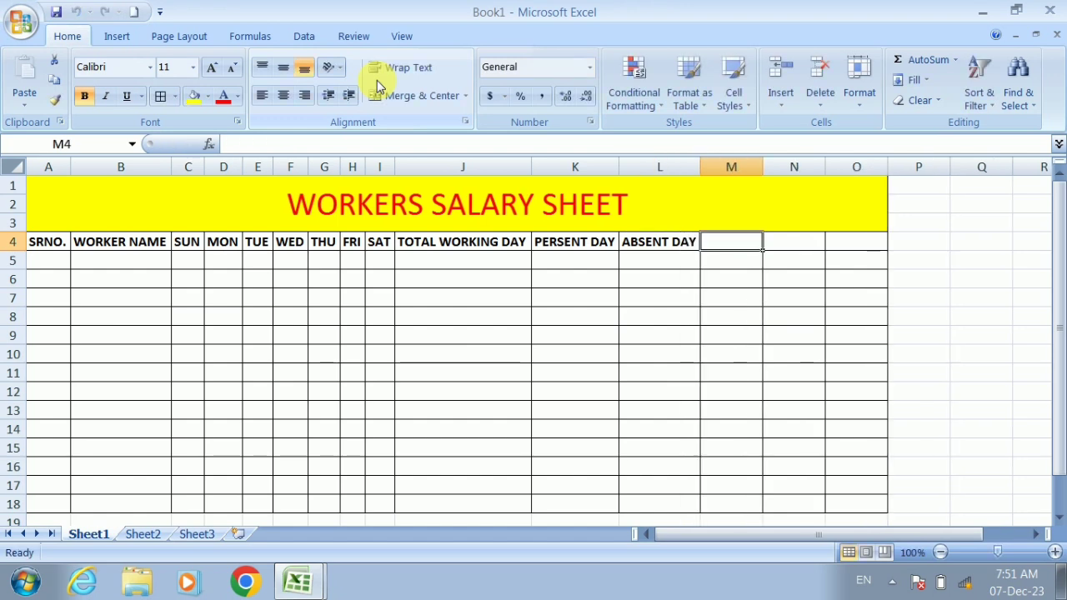
pyautogui.write('LE')
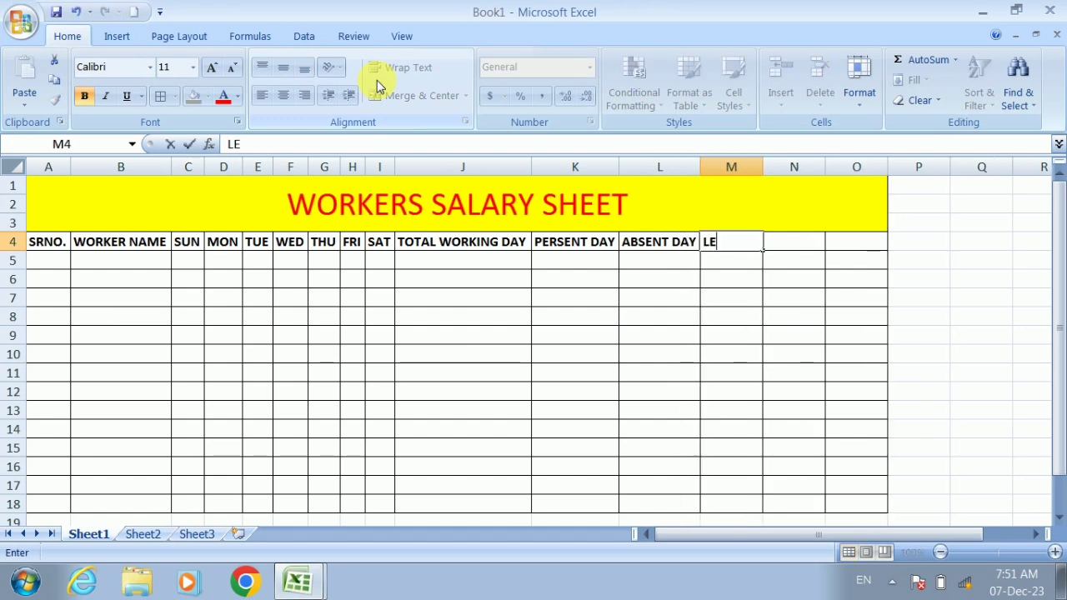
pyautogui.write('VES')
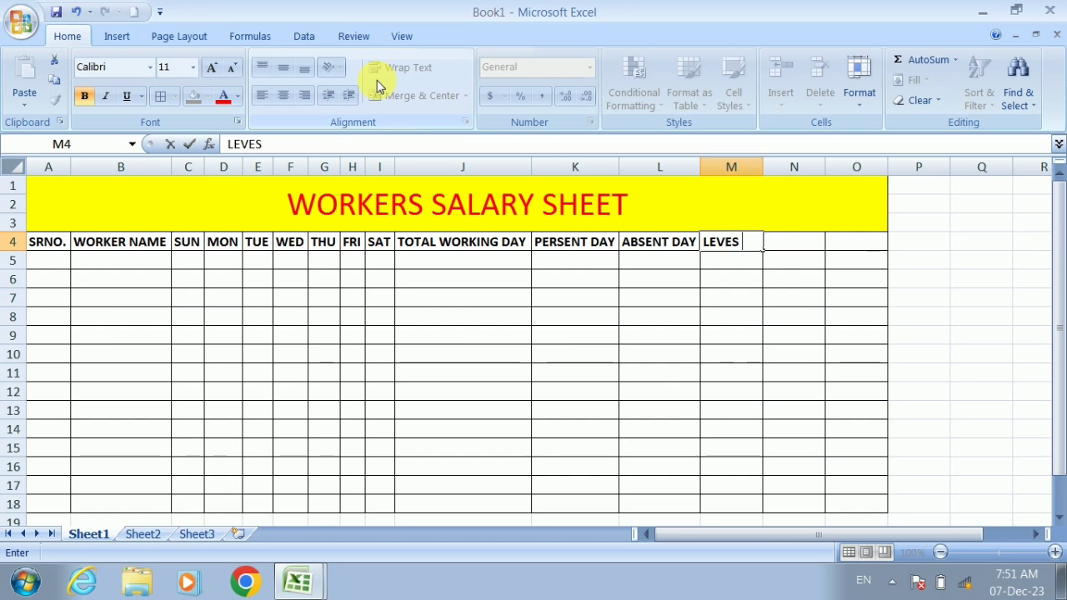
pyautogui.write(' DAY')
pyautogui.press('Tab')
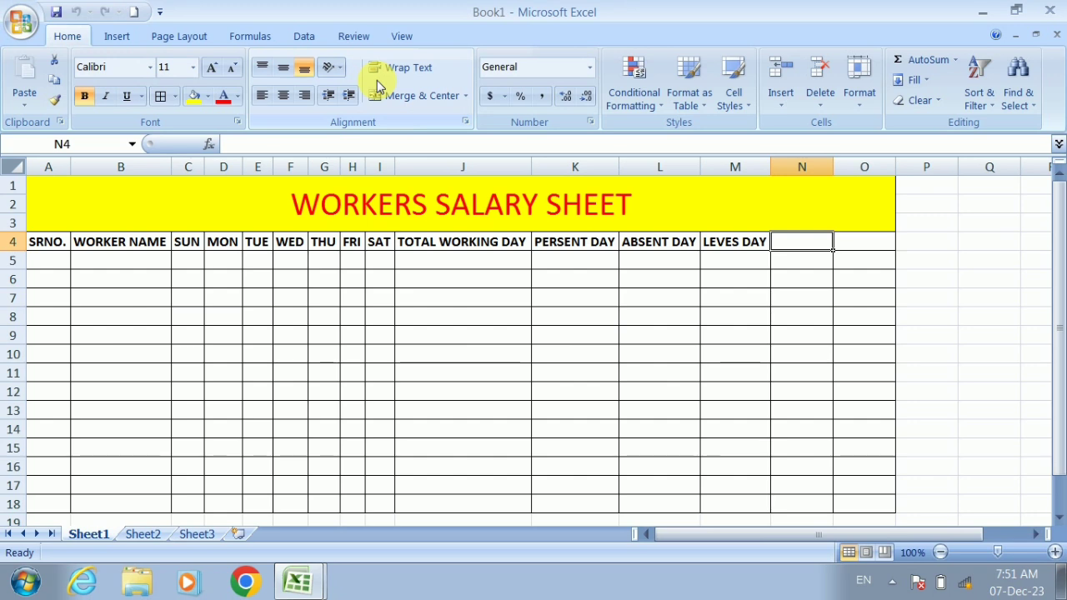
pyautogui.write('PERDAY ')
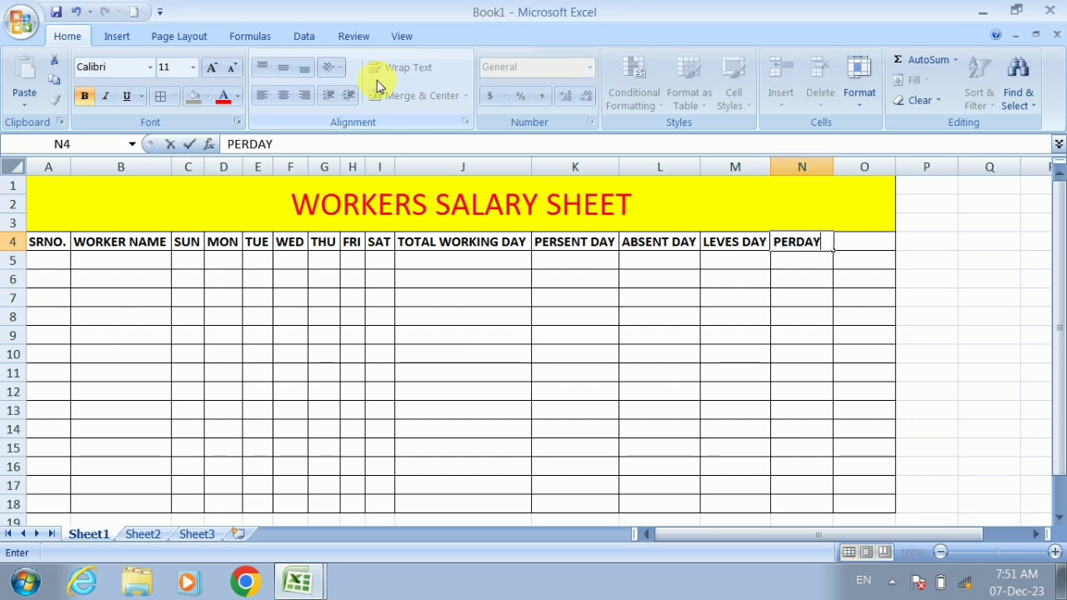
pyautogui.write('SALA')
pyautogui.write('RY')
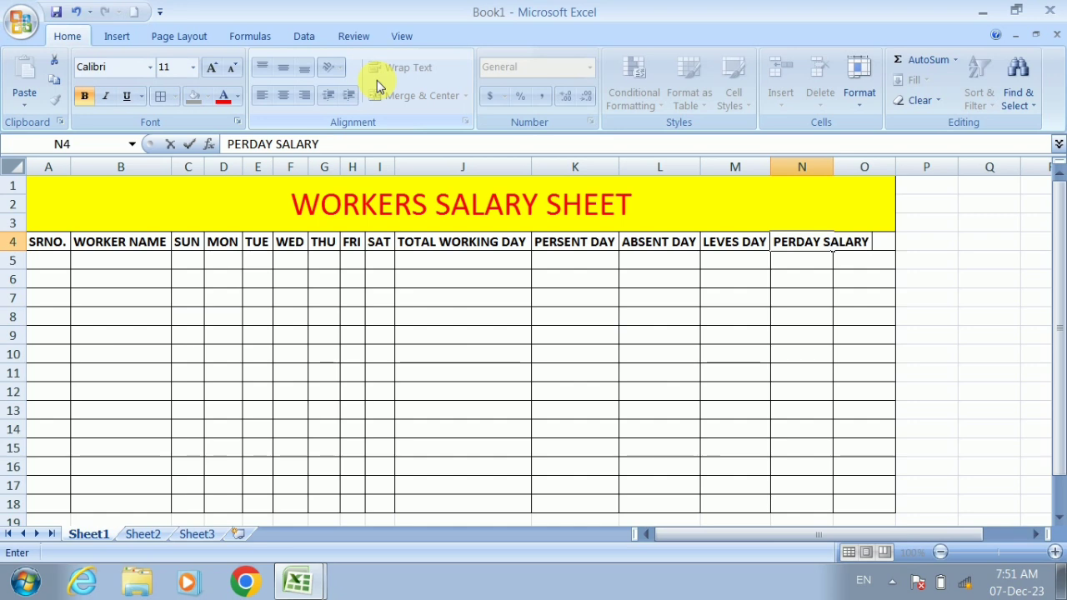
pyautogui.press('Tab')
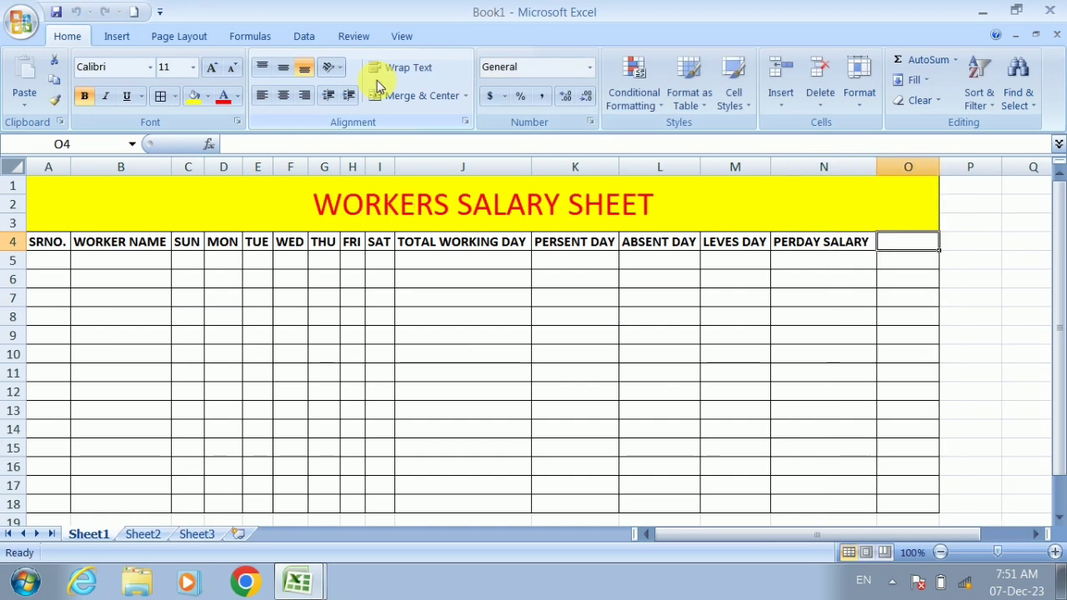
pyautogui.write('TOTAL ')
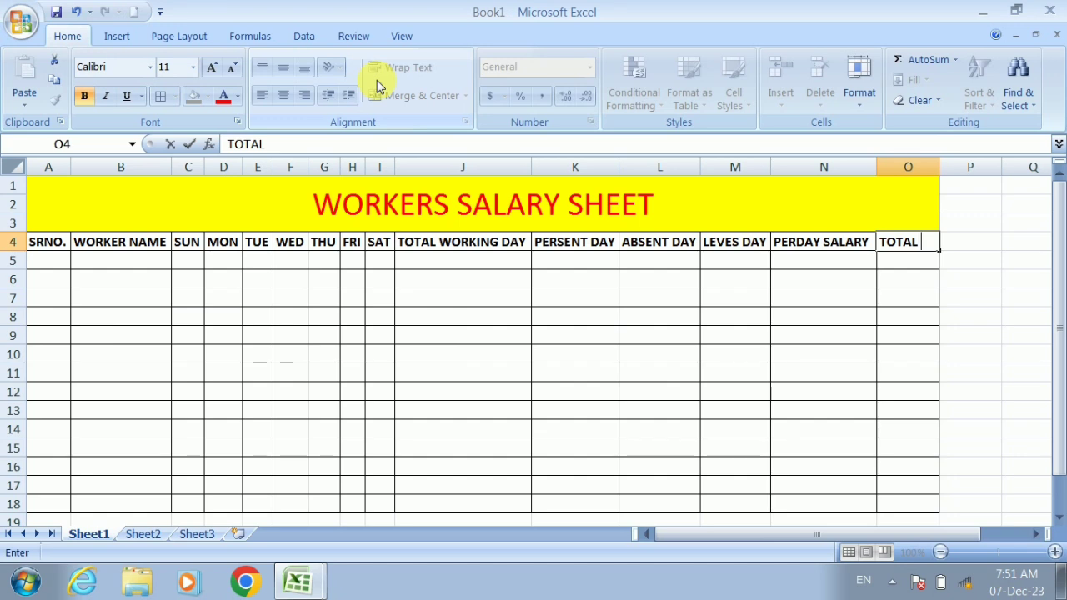
pyautogui.write('SALARY')
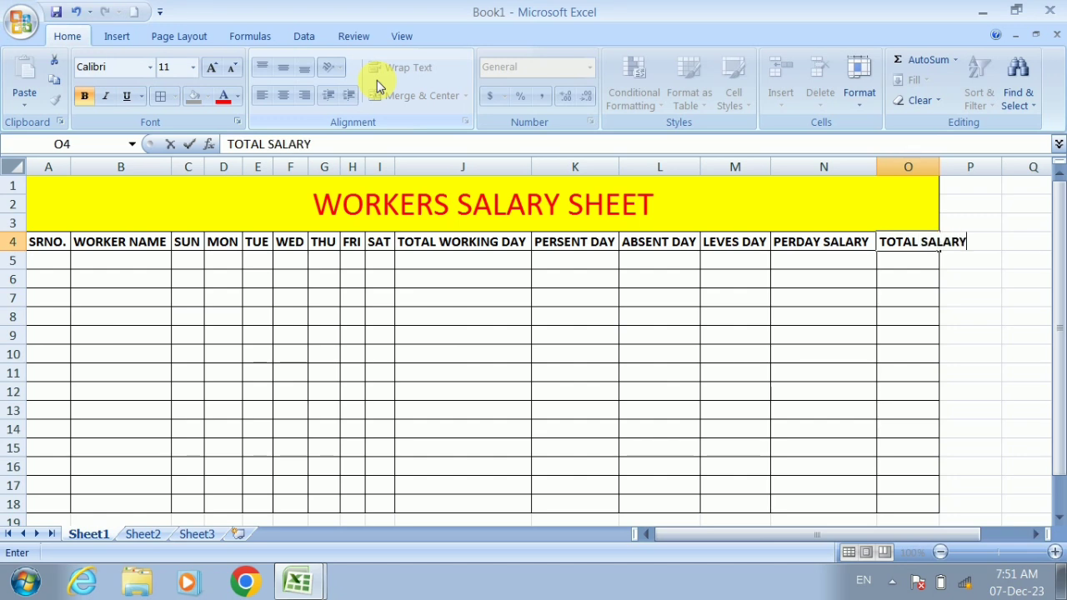
pyautogui.press('Return')
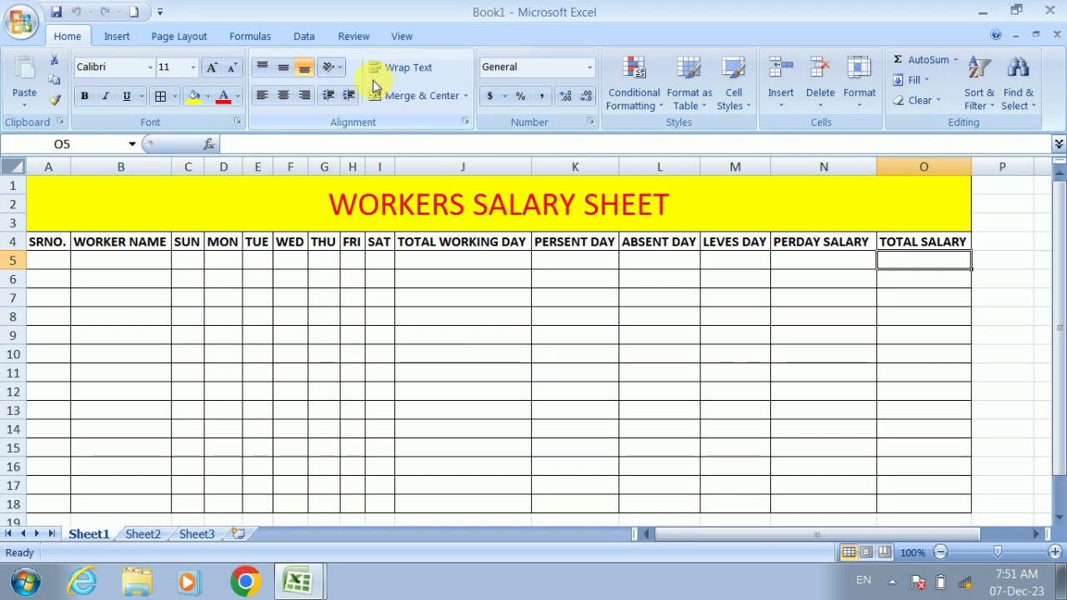
# Step: Turn the A4:O4 heading text red
pyautogui.click(13, 243)
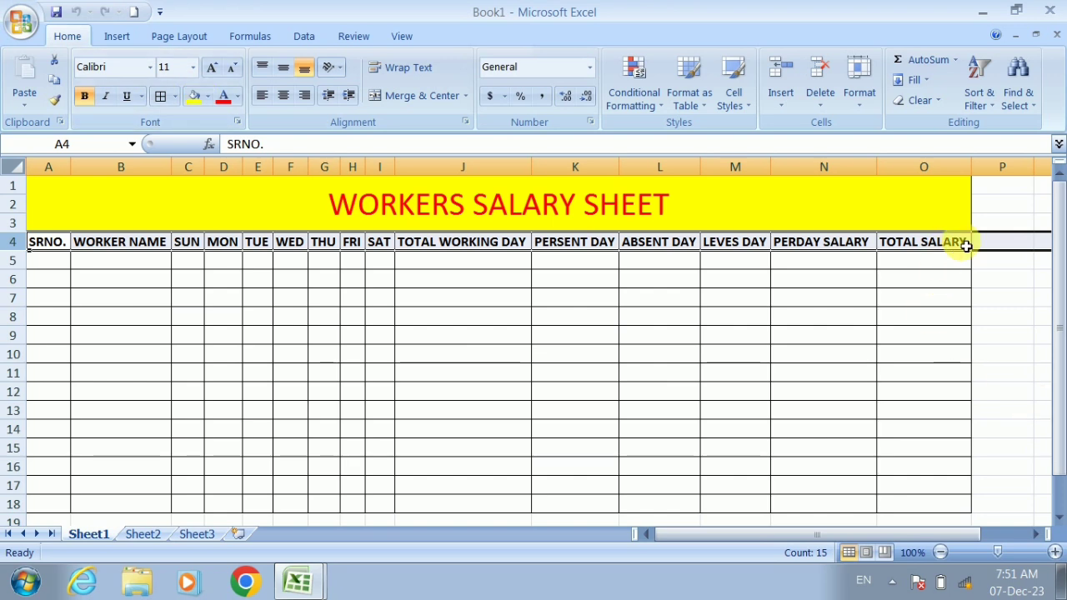
pyautogui.moveTo(960, 241); pyautogui.dragTo(70, 246)
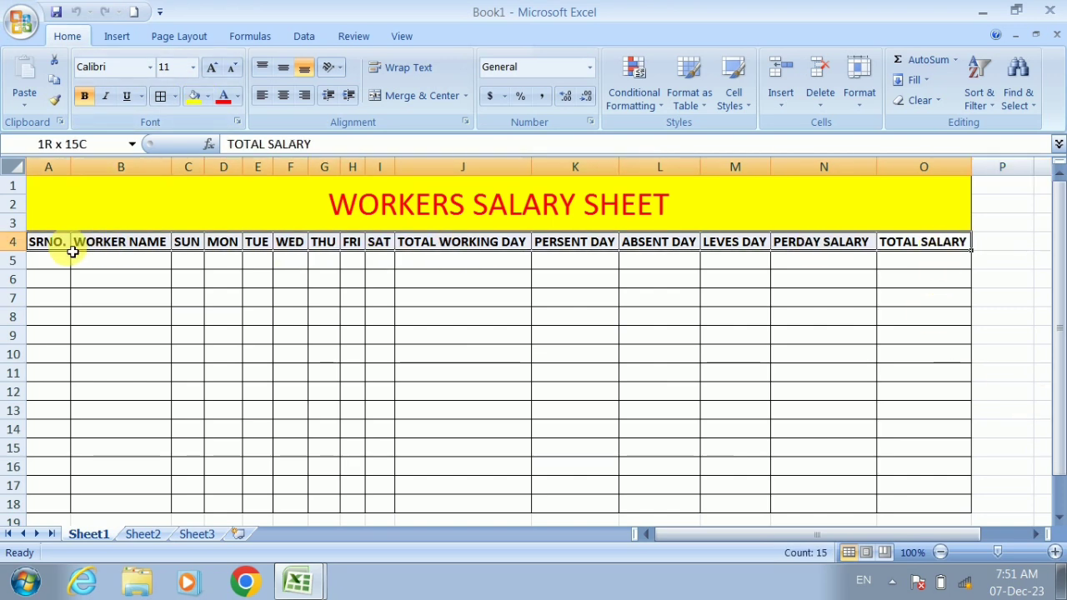
pyautogui.click(194, 96)
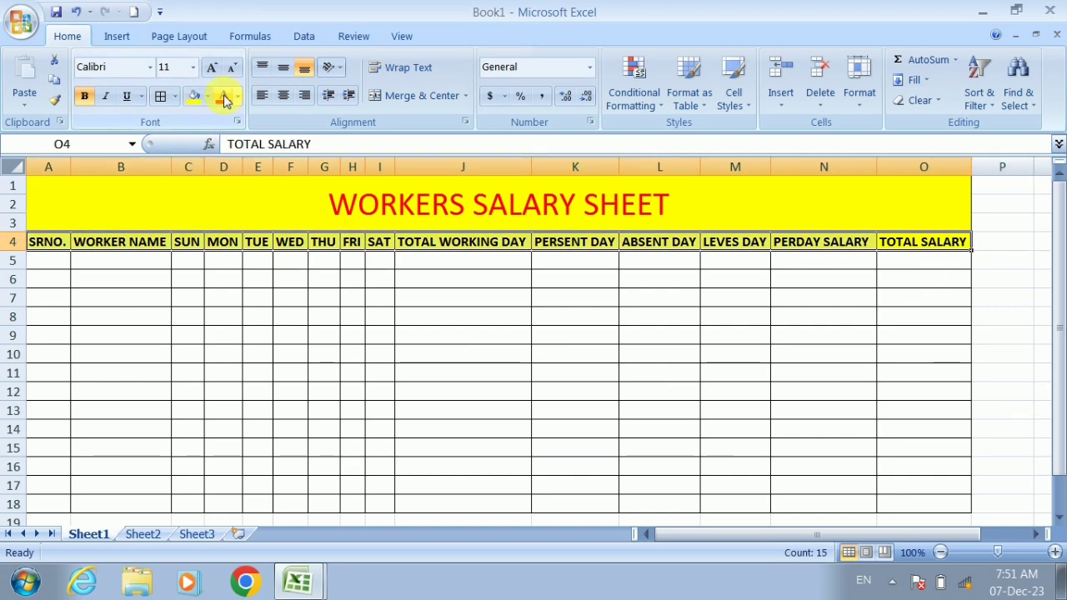
pyautogui.click(413, 319)
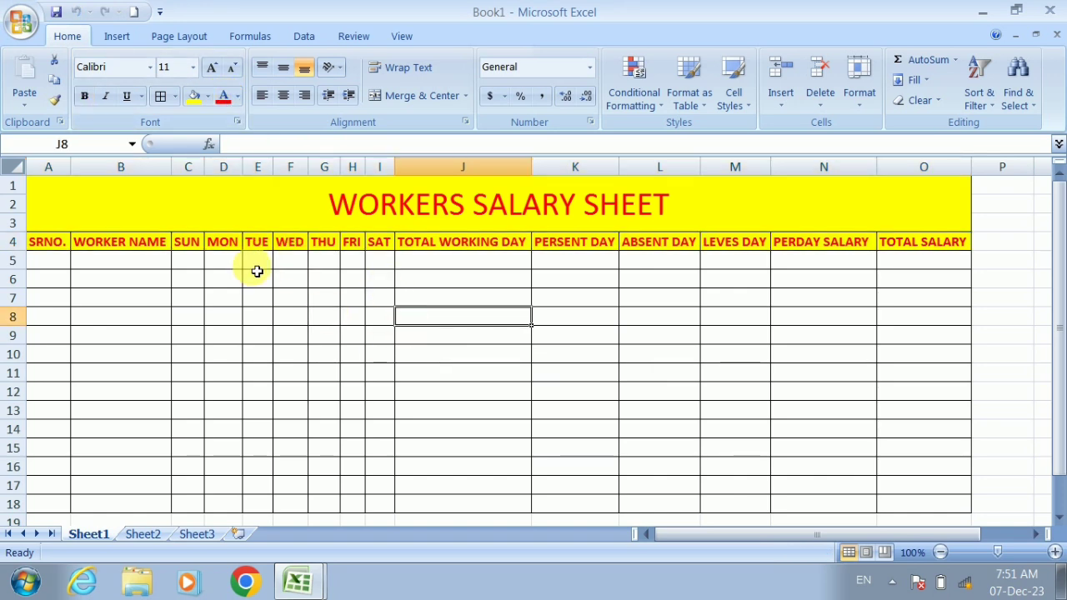
pyautogui.click(44, 261)
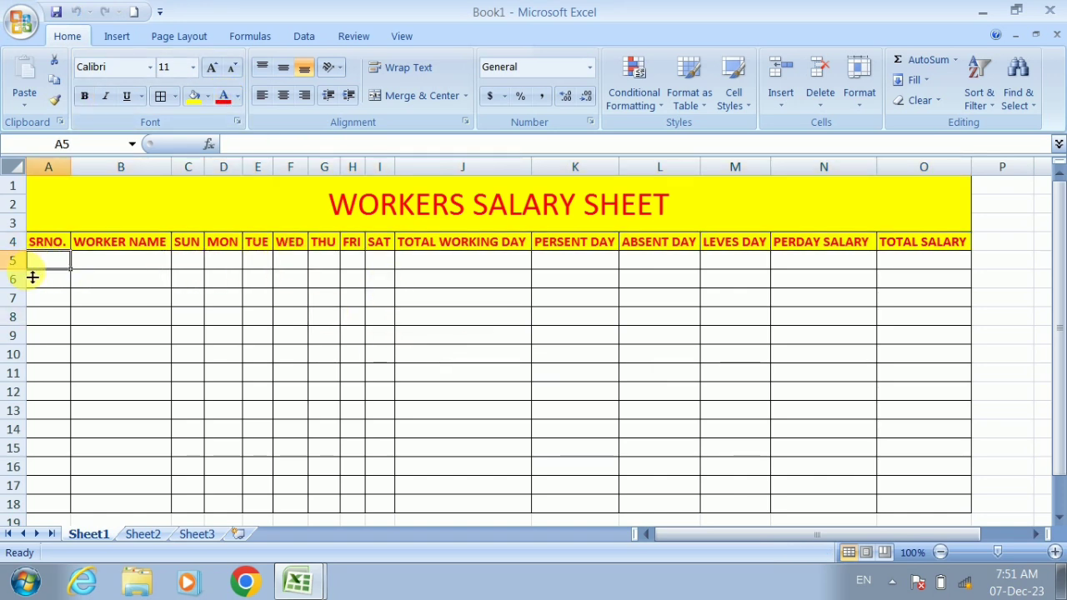
# Step: Fill row 5 with serial 1, the worker's name, blank SUN, and P, P, P, A, P, P
pyautogui.write('1')
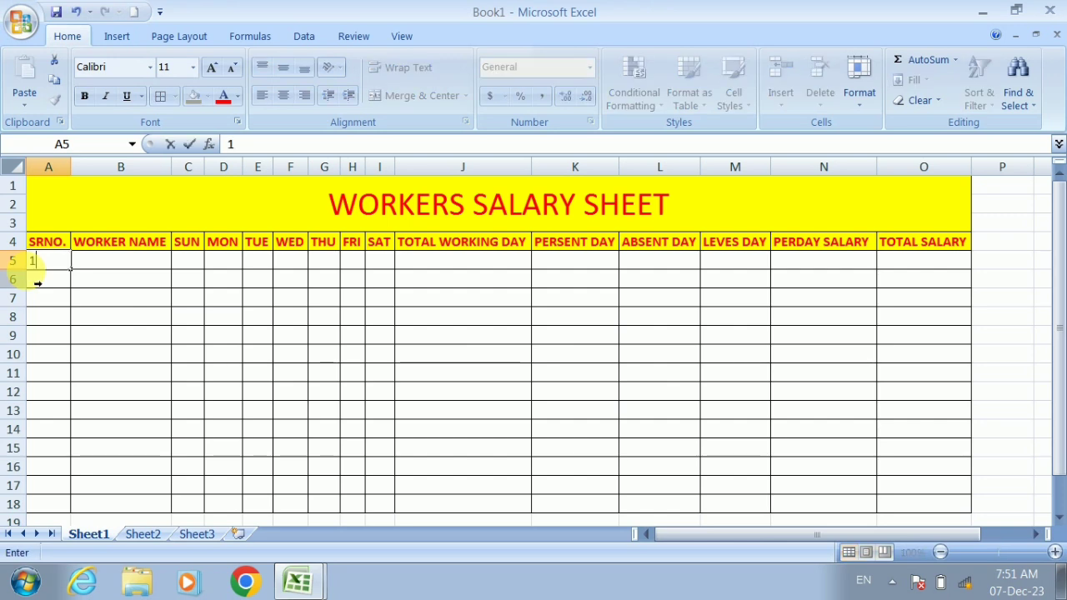
pyautogui.press('Tab')
pyautogui.write('AM')
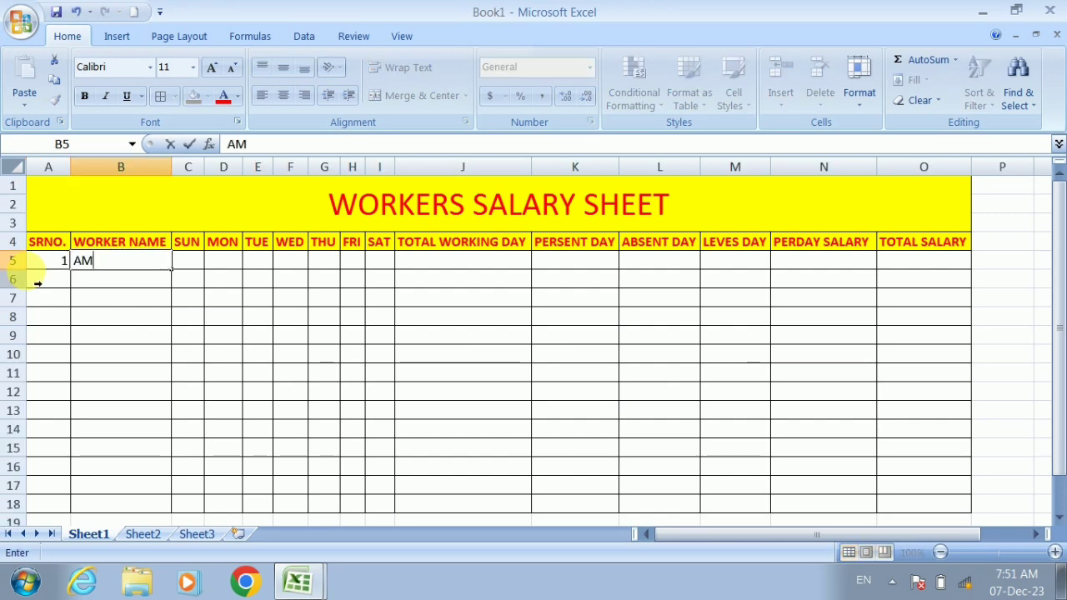
pyautogui.write('AN KUM')
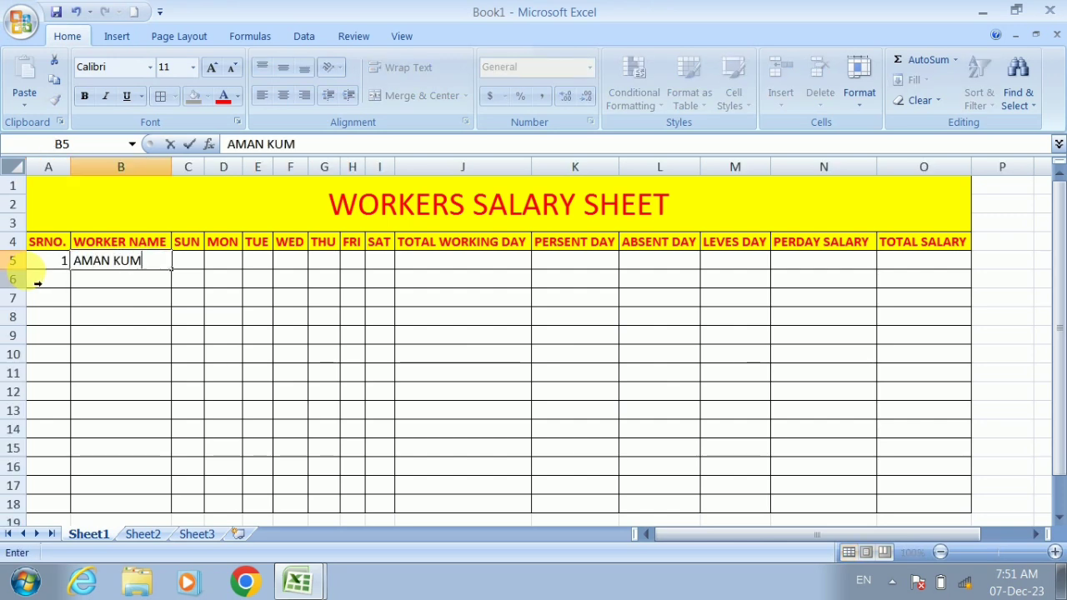
pyautogui.write('AR')
pyautogui.press('Tab')
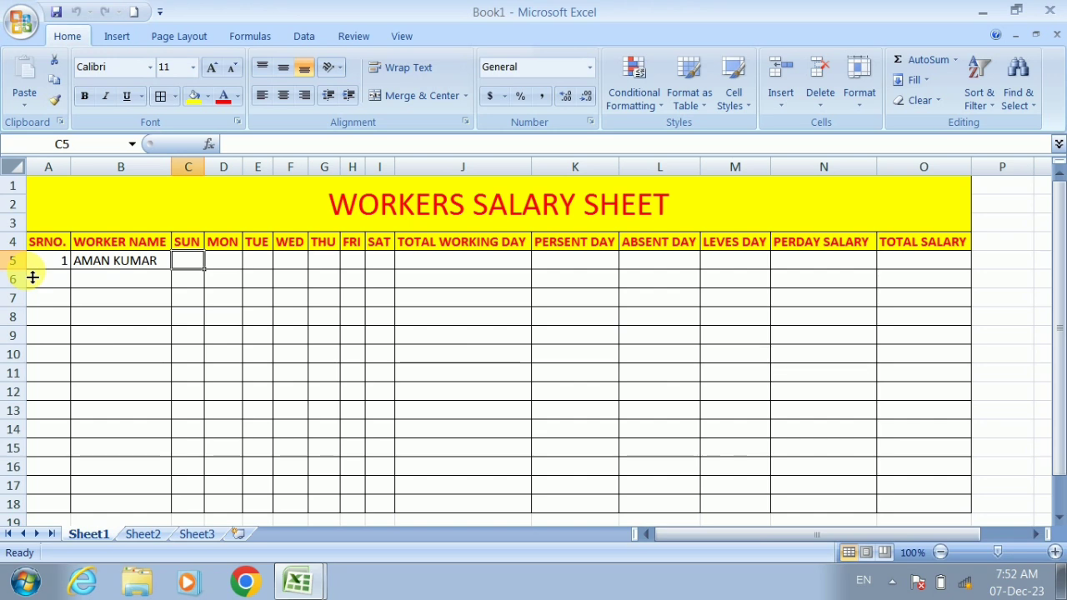
pyautogui.press('Tab')
pyautogui.write('P')
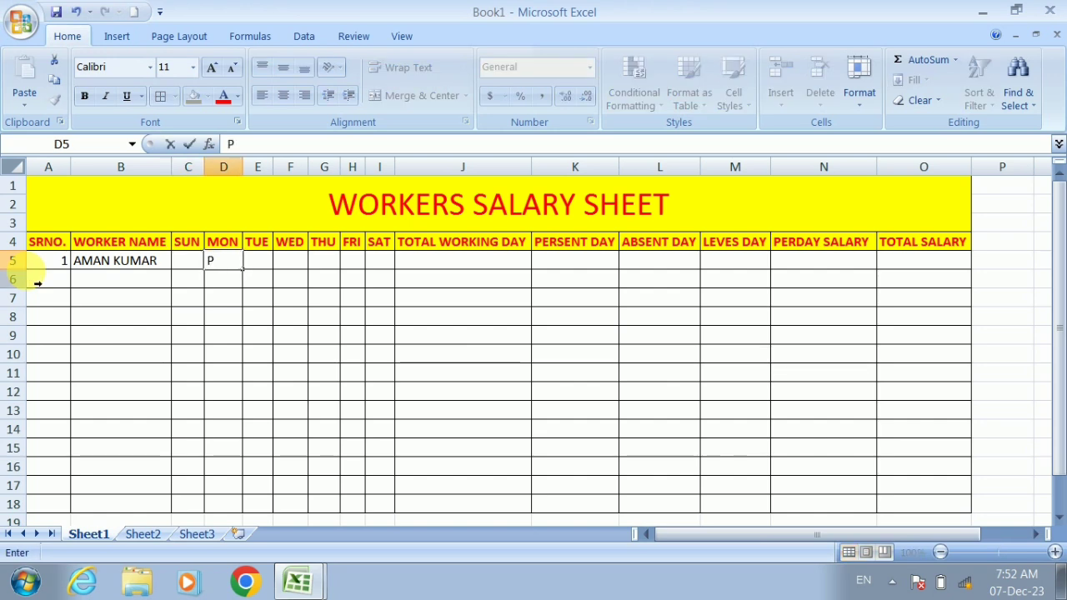
pyautogui.press('Tab')
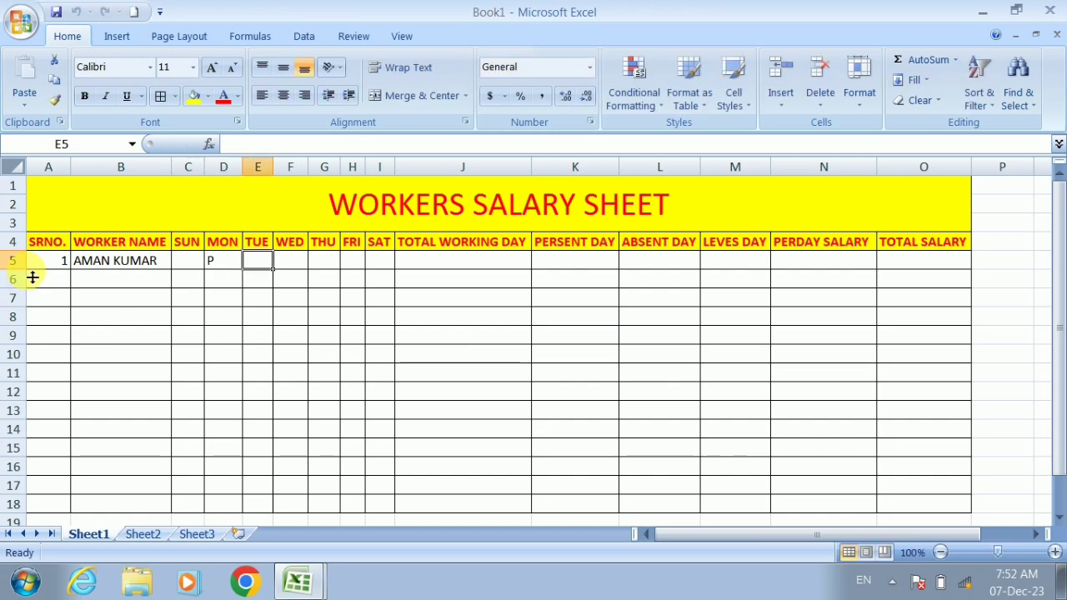
pyautogui.write('P')
pyautogui.press('Tab')
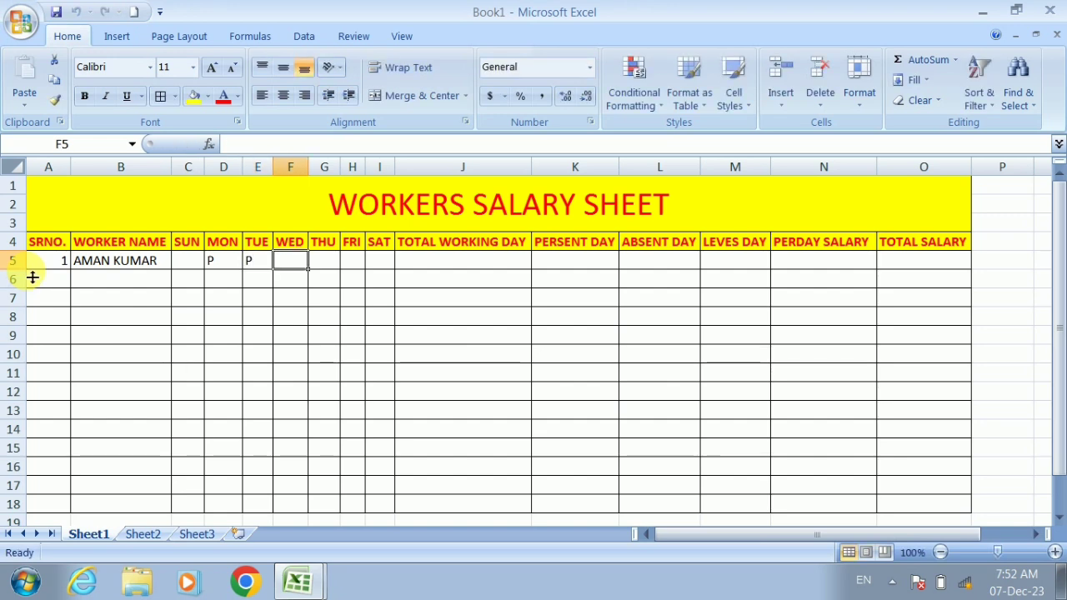
pyautogui.write('P')
pyautogui.press('Tab')
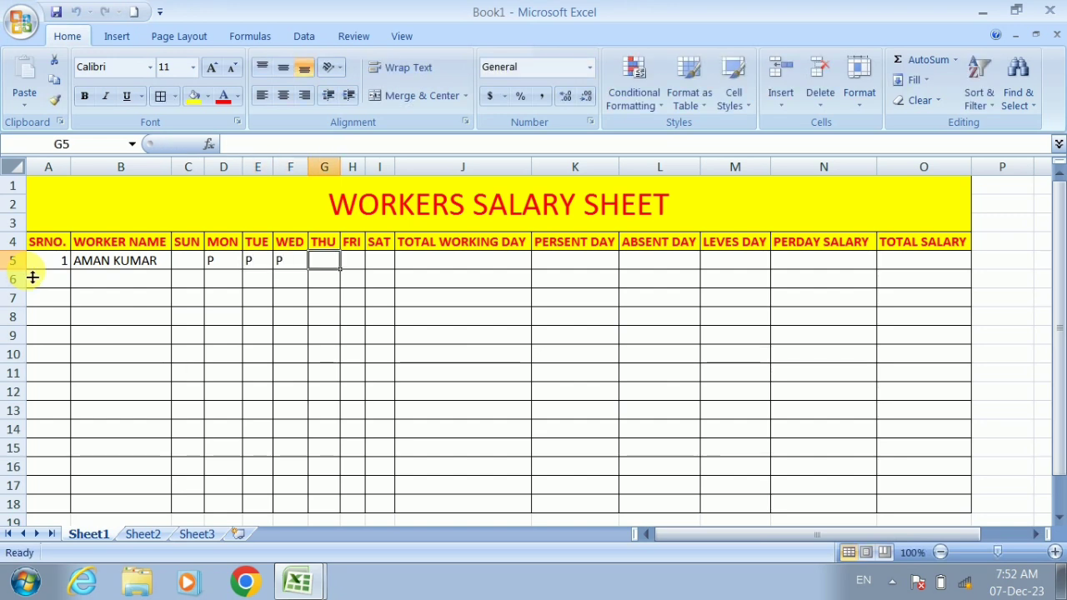
pyautogui.write('A')
pyautogui.press('Tab')
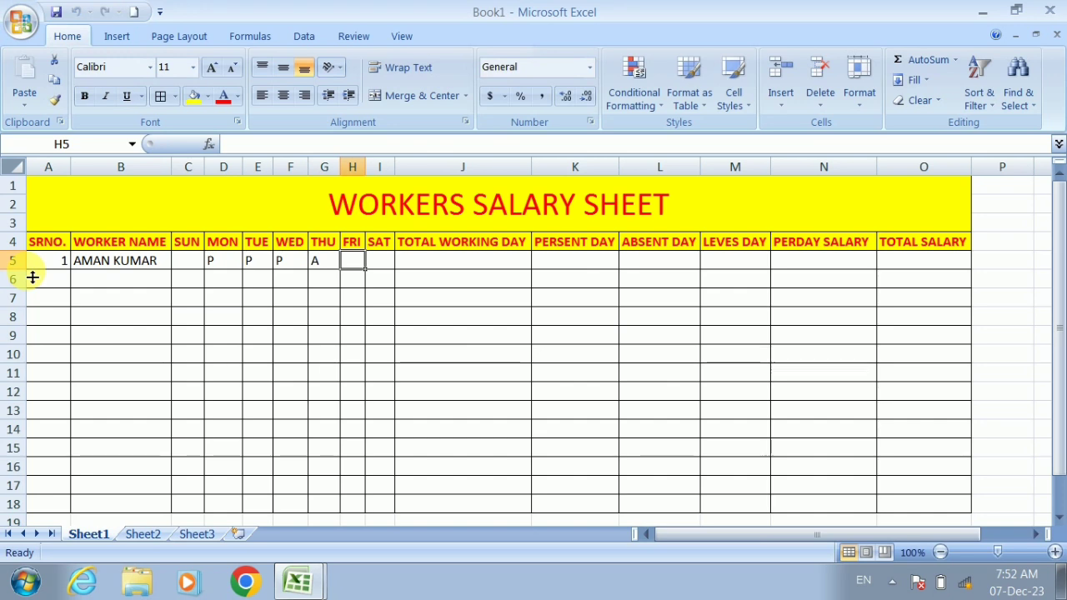
pyautogui.write('P')
pyautogui.press('Tab')
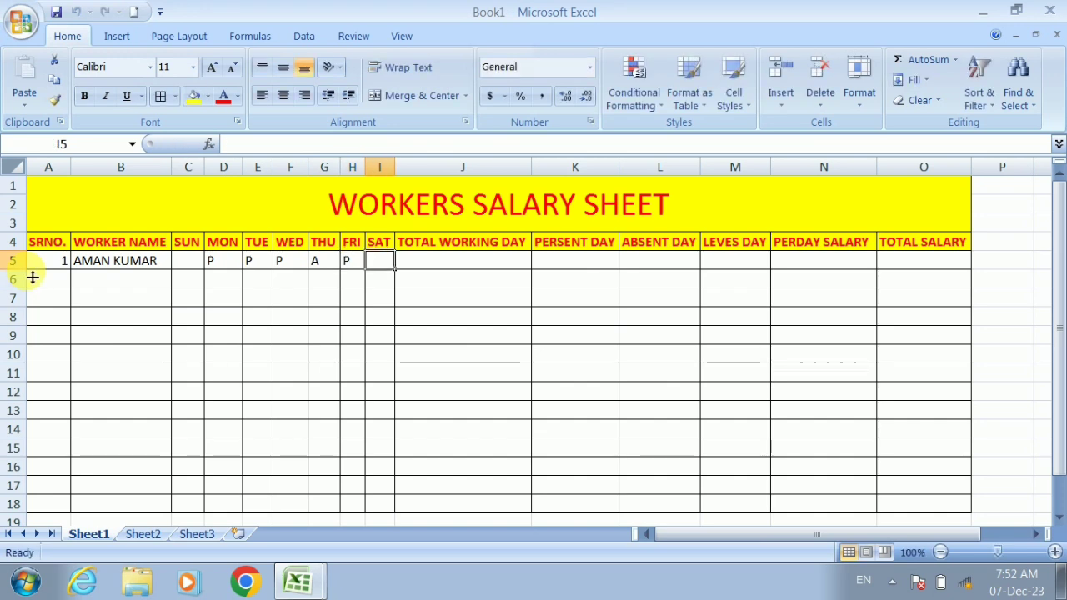
pyautogui.write('P')
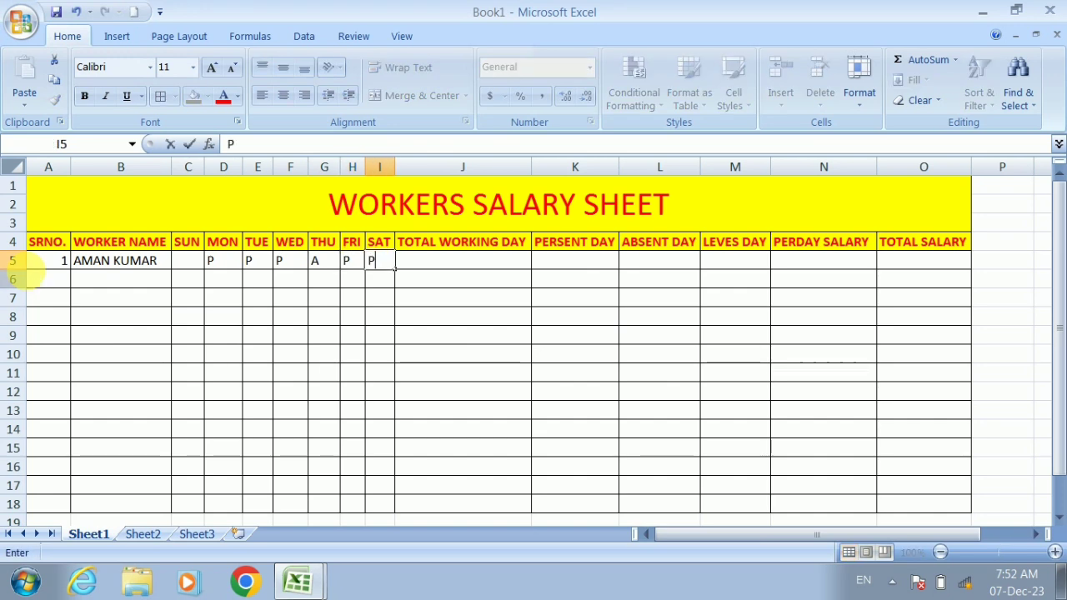
pyautogui.press('Tab')
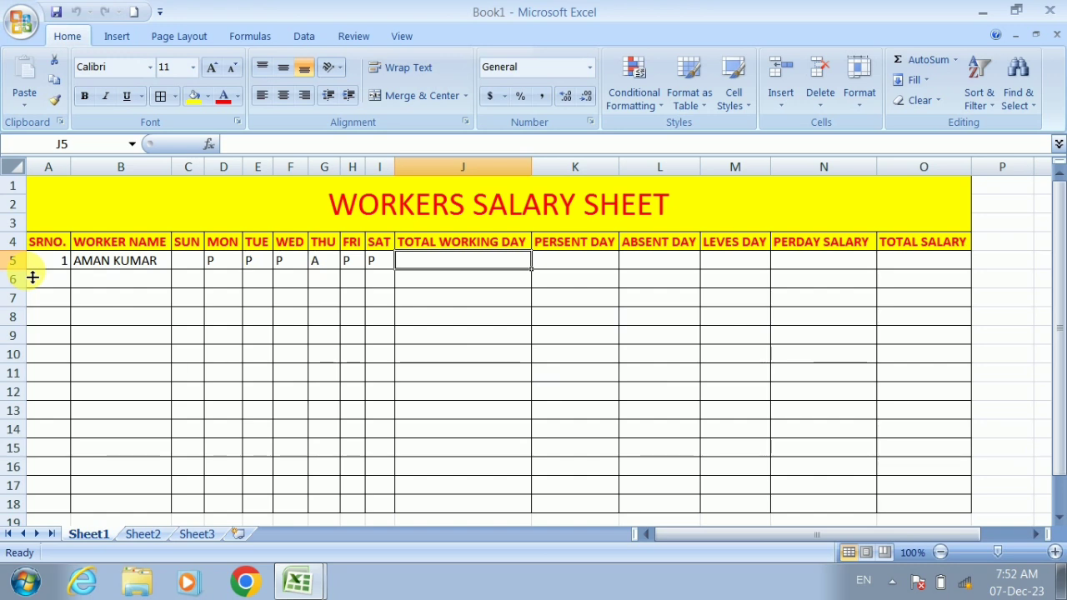
# Step: Enter =COUNTA(D5:I5) in J5 so worker 1's total working days show 6
pyautogui.write('=')
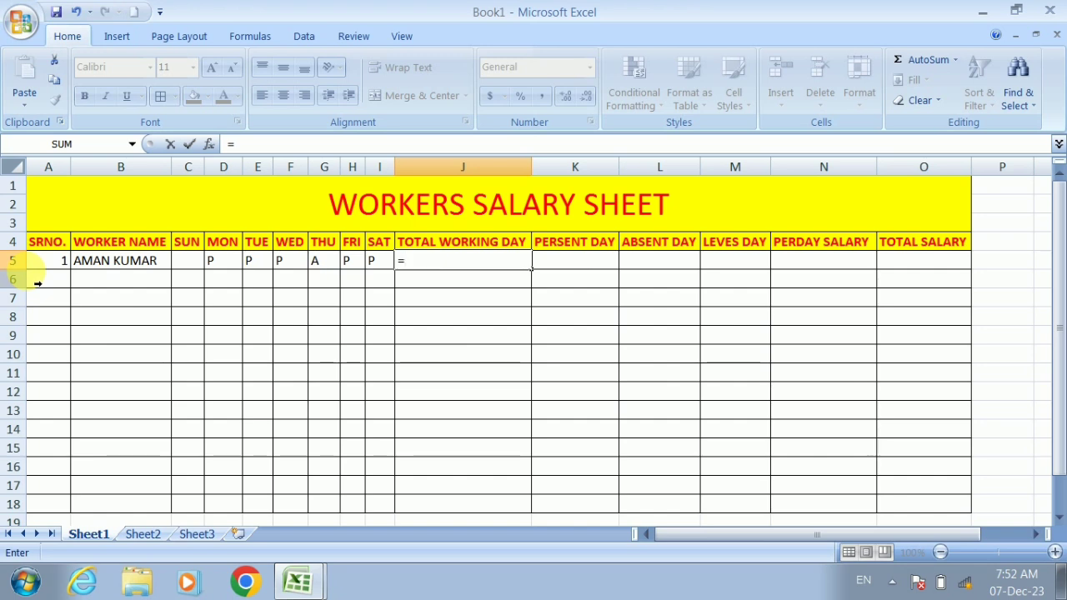
pyautogui.write('COUNT')
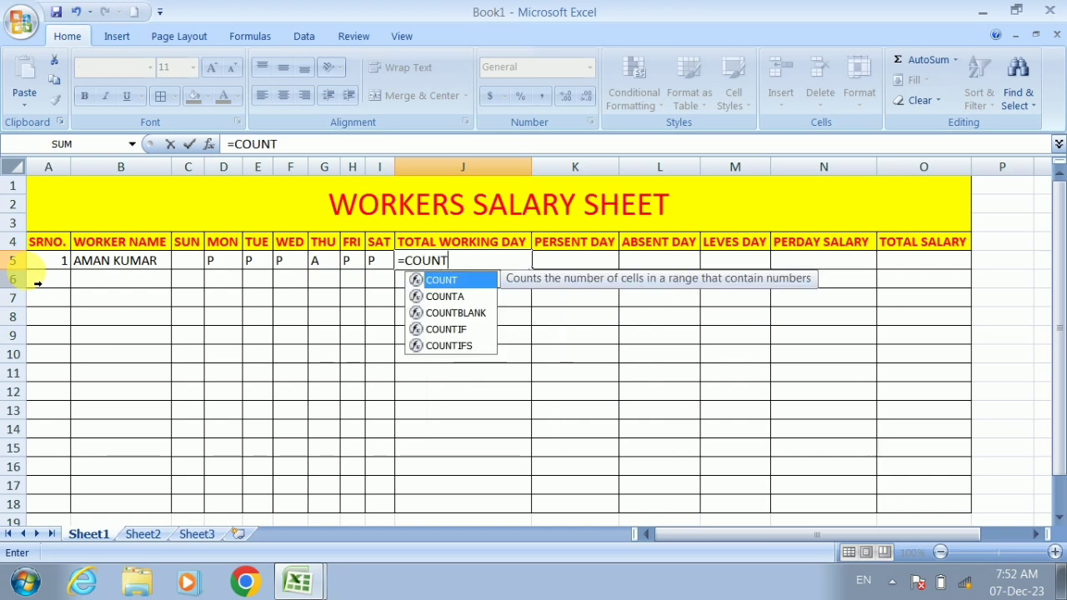
pyautogui.write('A(')
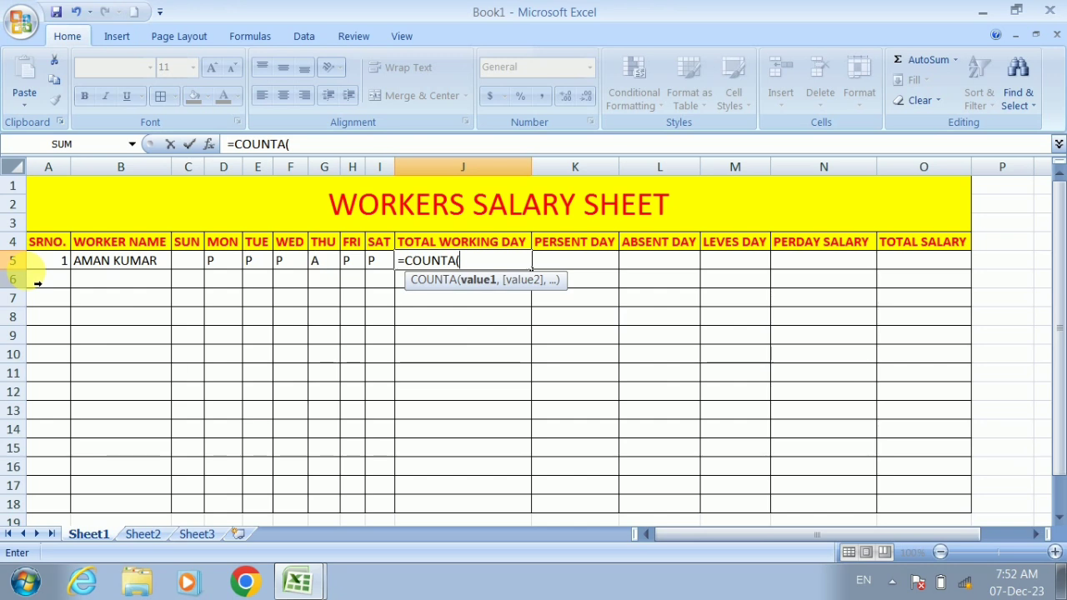
pyautogui.press('Left')
pyautogui.press('Left')
pyautogui.press('Left')
pyautogui.press('Left')
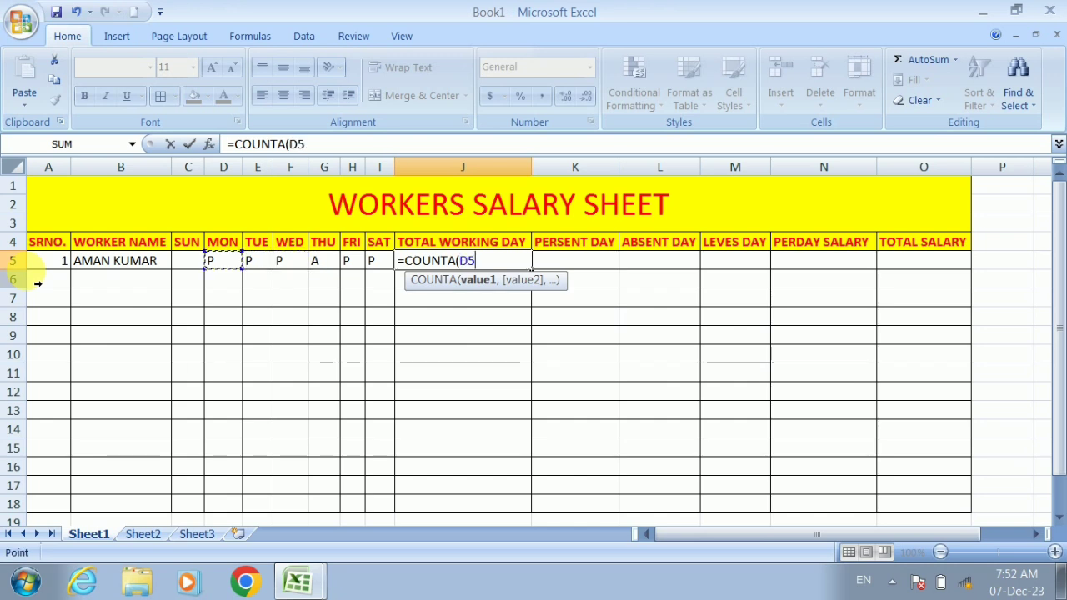
pyautogui.hotkey('shift', 'Right')
pyautogui.hotkey('shift', 'Right')
pyautogui.hotkey('shift', 'Right')
pyautogui.hotkey('shift', 'Right')
pyautogui.hotkey('shift', 'Right')
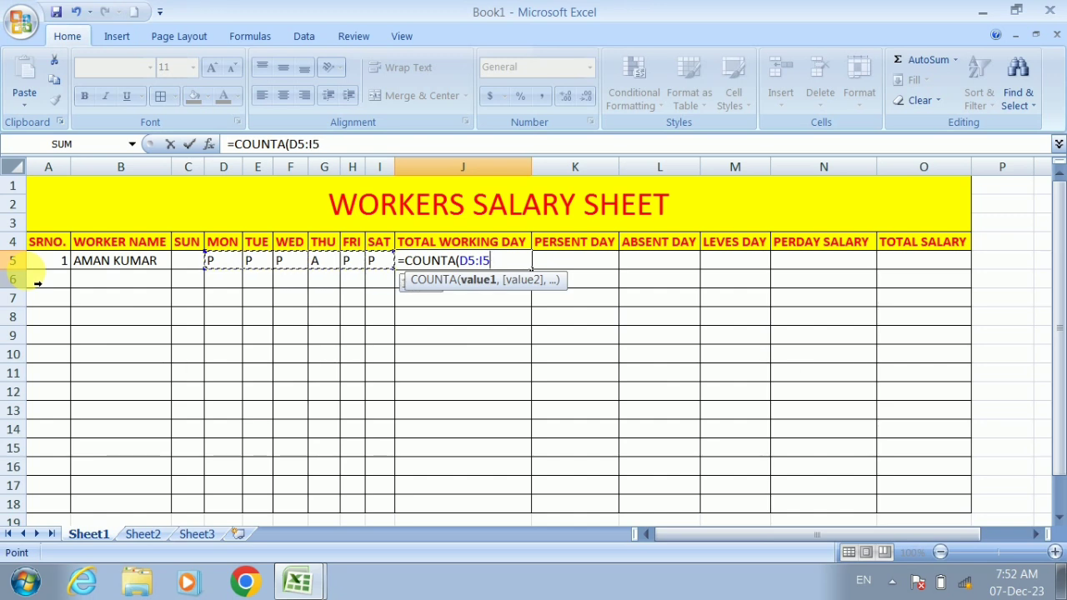
pyautogui.write(')')
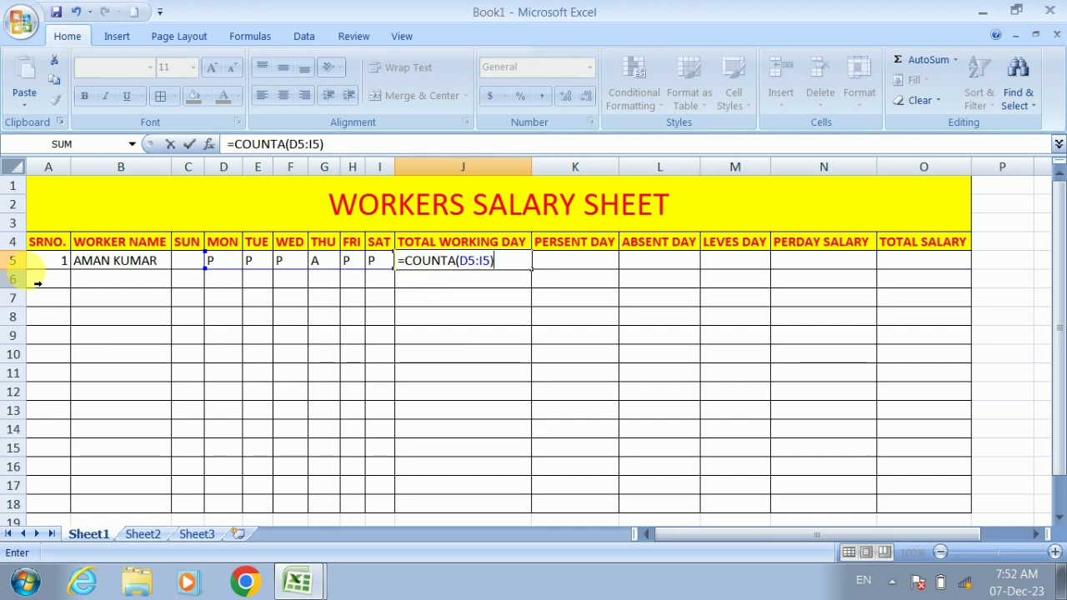
pyautogui.press('Return')
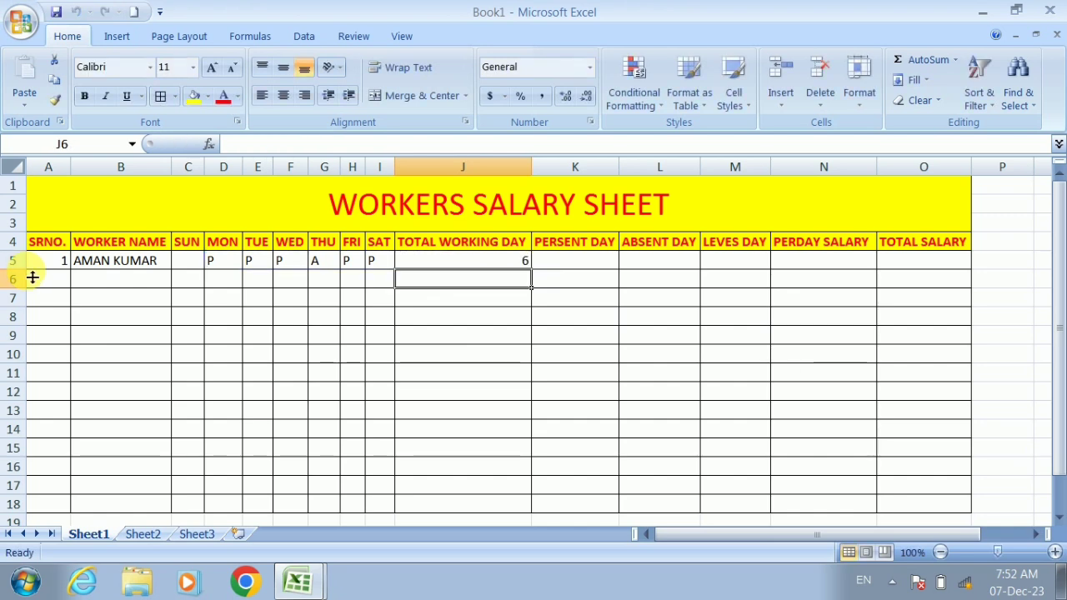
pyautogui.press('Up')
pyautogui.press('Right')
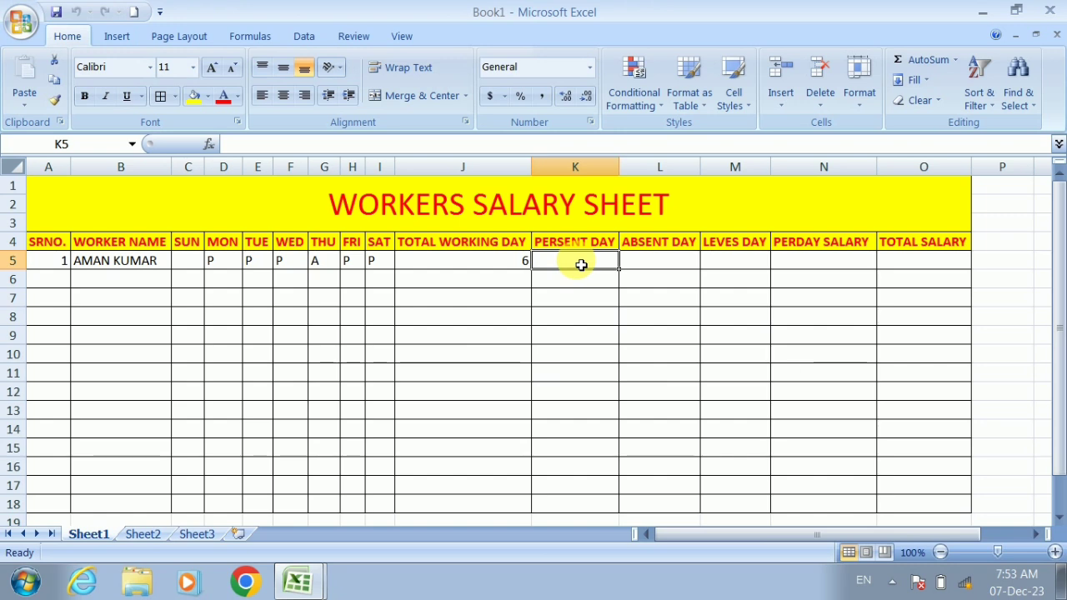
# Step: Enter =COUNTIF(D5:I5,"P") in K5, giving 5 present days
pyautogui.write('=COUNTI')
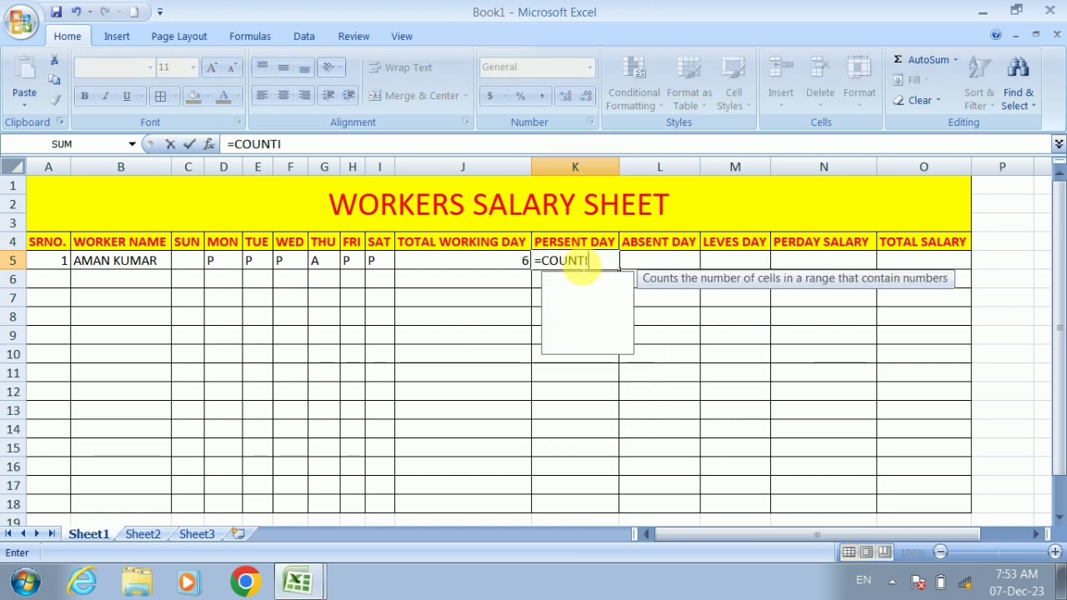
pyautogui.write('F(')
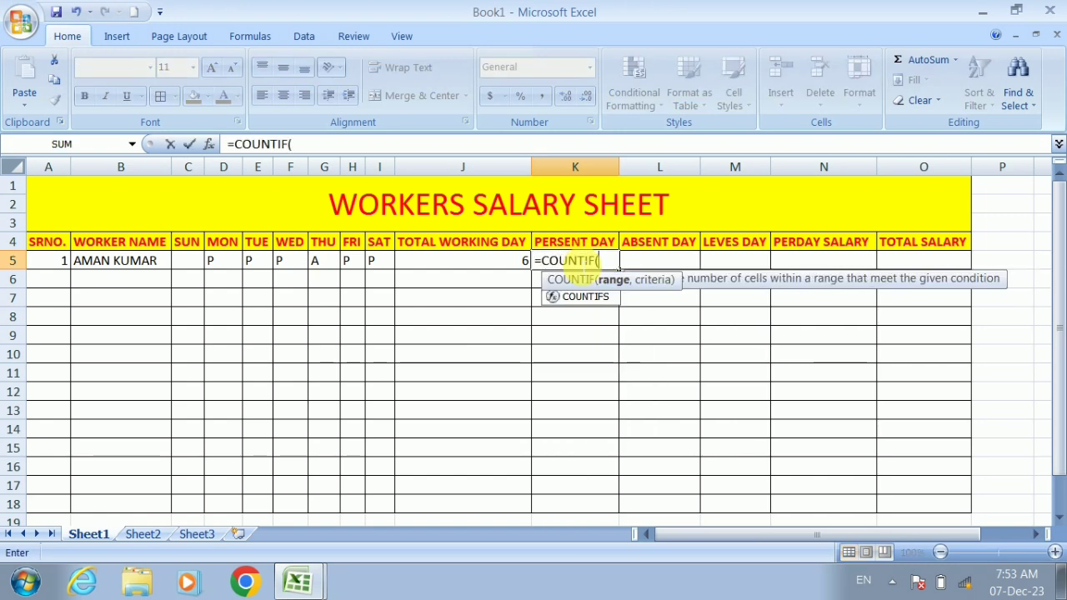
pyautogui.press('Left')
pyautogui.press('Left')
pyautogui.press('Left')
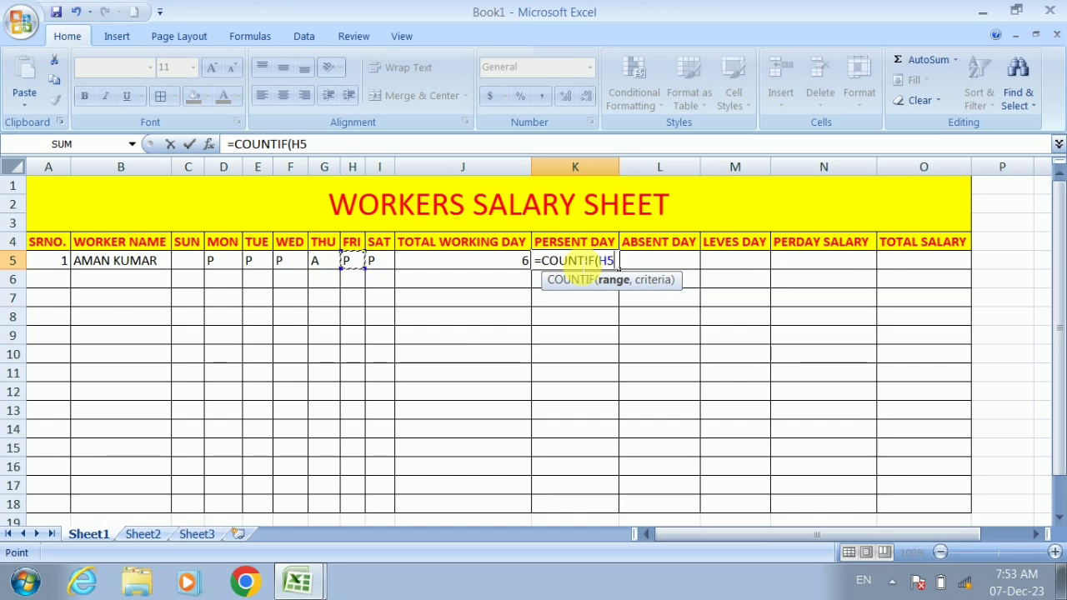
pyautogui.press('Left')
pyautogui.press('Left')
pyautogui.press('Left')
pyautogui.press('Left')
pyautogui.hotkey('shift', 'Right')
pyautogui.hotkey('shift', 'Right')
pyautogui.hotkey('shift', 'Right')
pyautogui.hotkey('shift', 'Right')
pyautogui.hotkey('shift', 'Right')
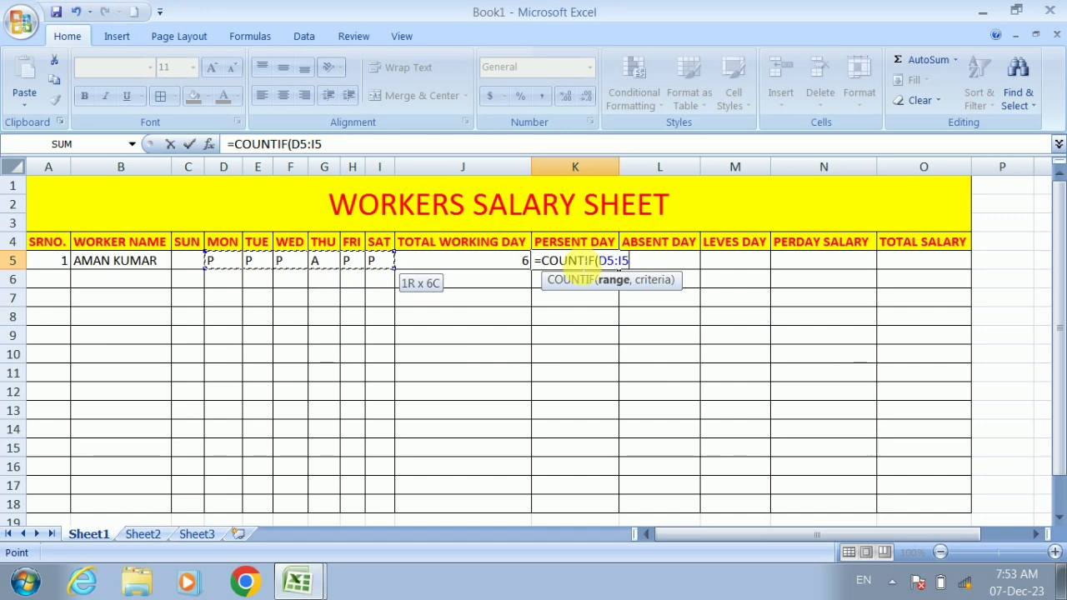
pyautogui.write(',')
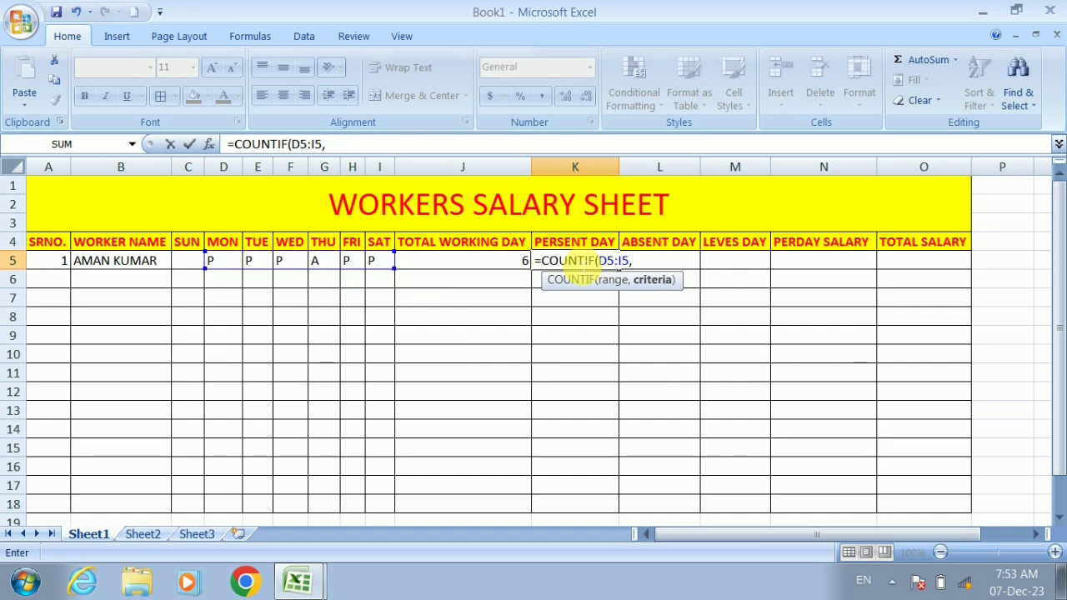
pyautogui.write('"')
pyautogui.write('P"')
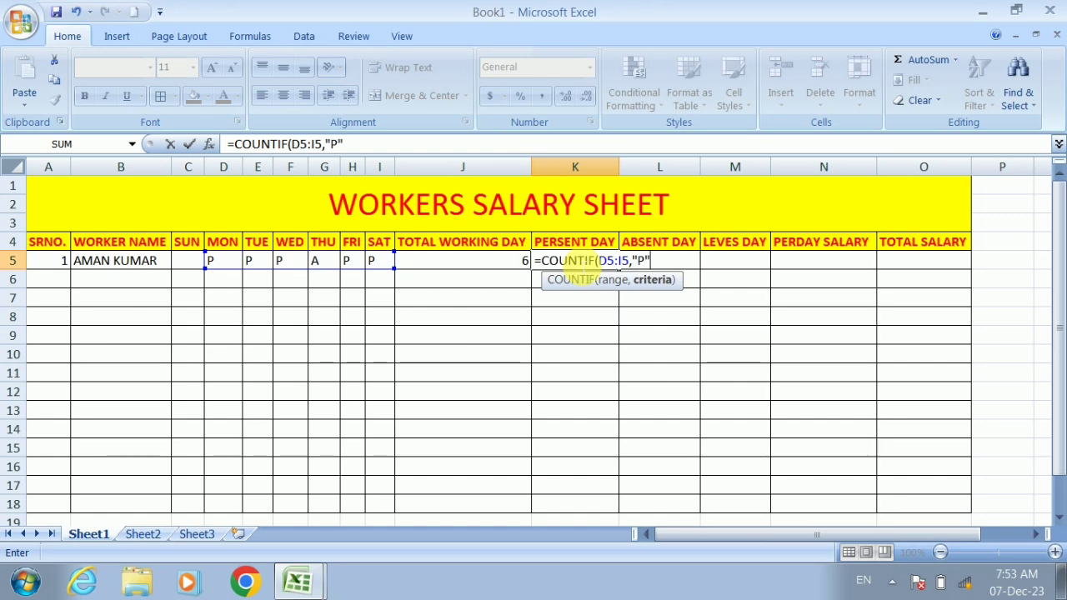
pyautogui.write(')')
pyautogui.press('Return')
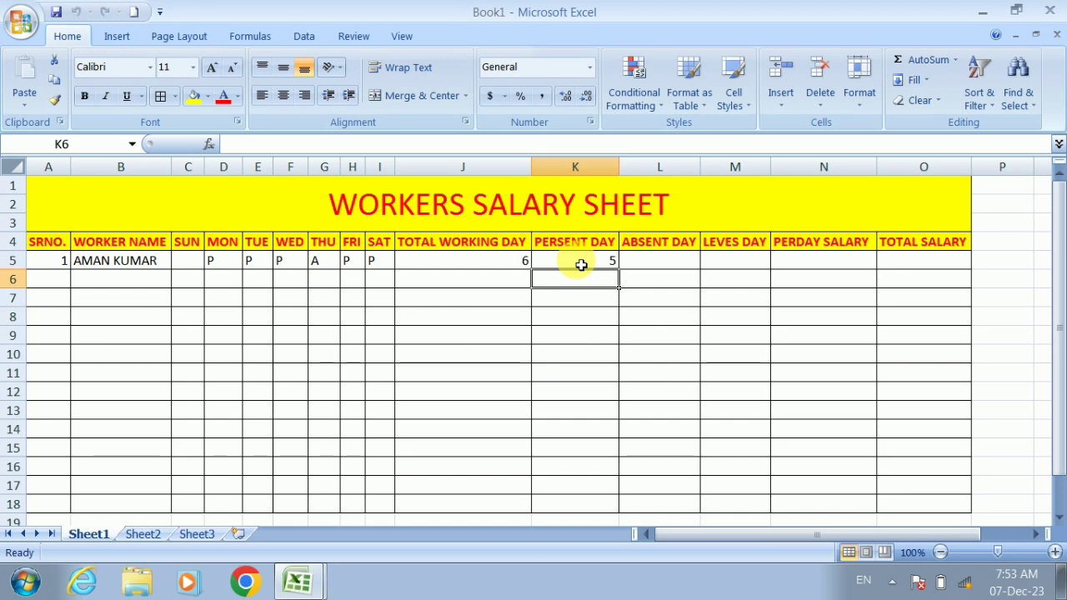
pyautogui.click(581, 264)
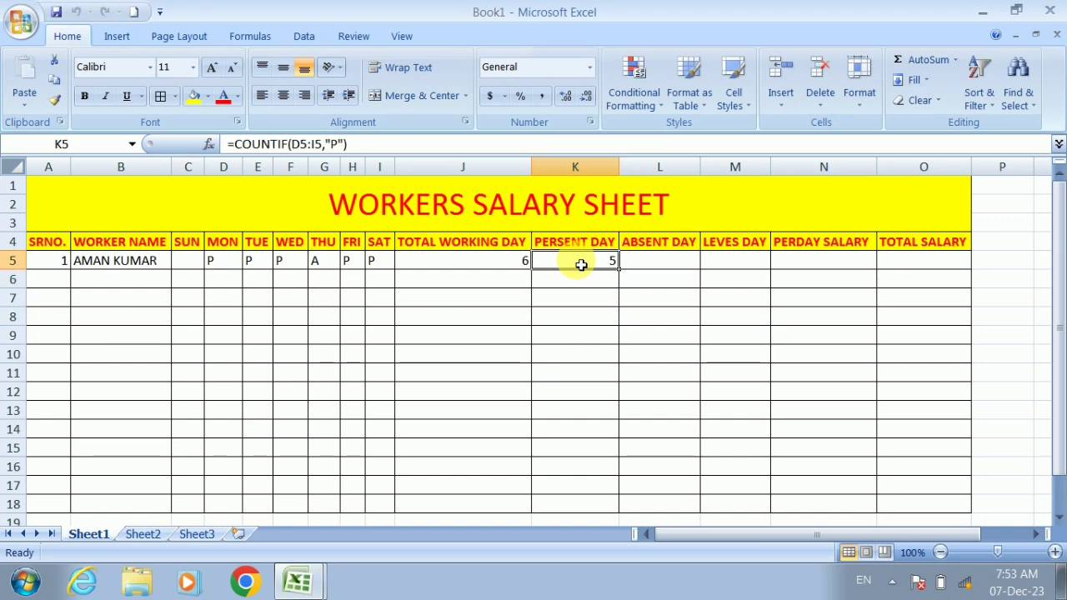
pyautogui.press('Right')
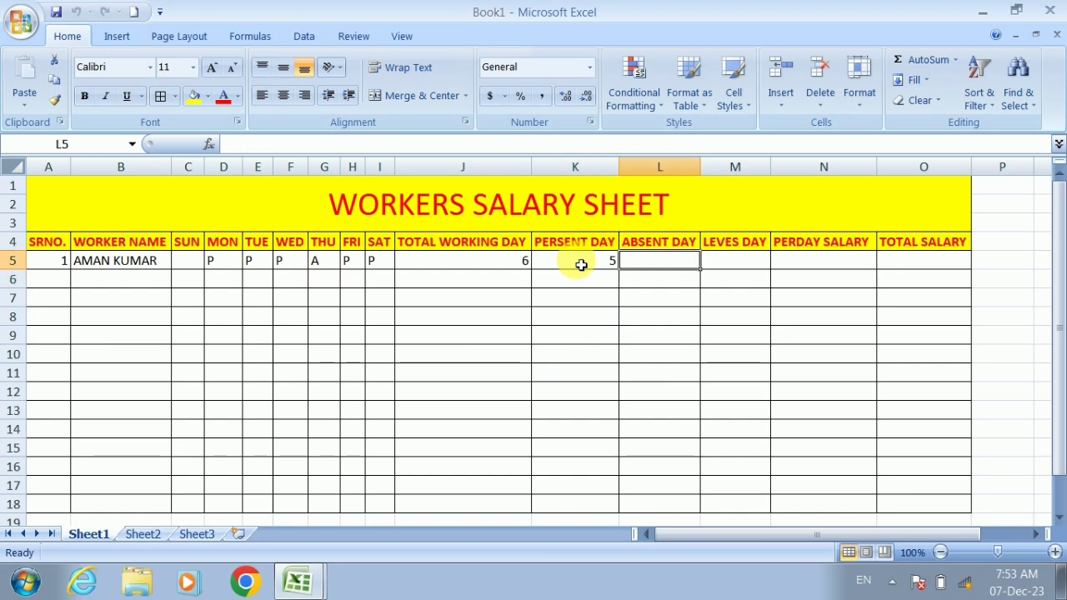
# Step: Enter =COUNTIF(D5:I5,"A") in L5, giving 1 absent day
pyautogui.write('=')
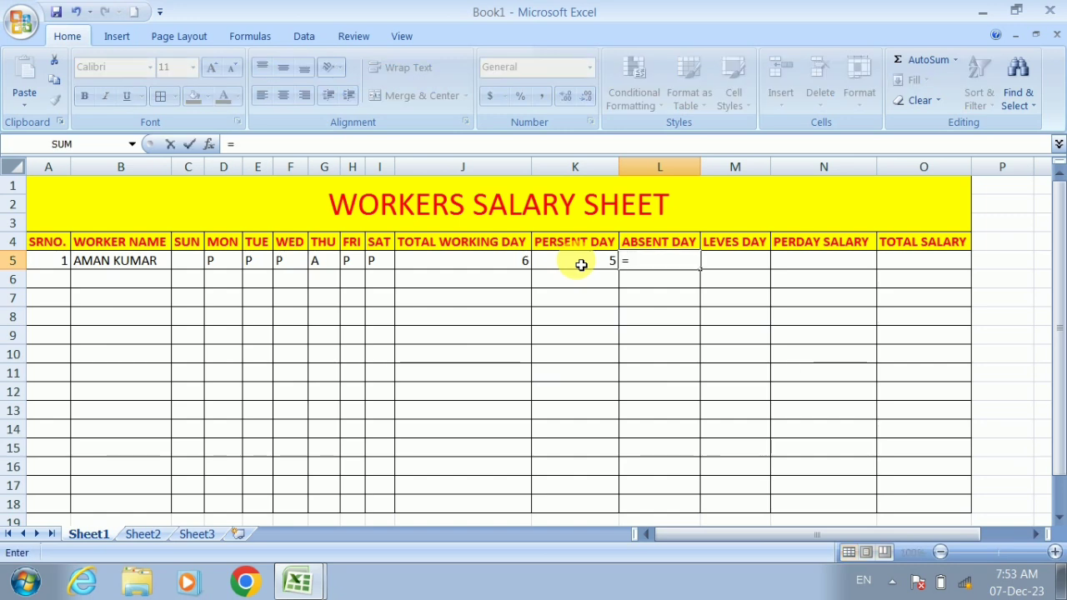
pyautogui.write('COUNT')
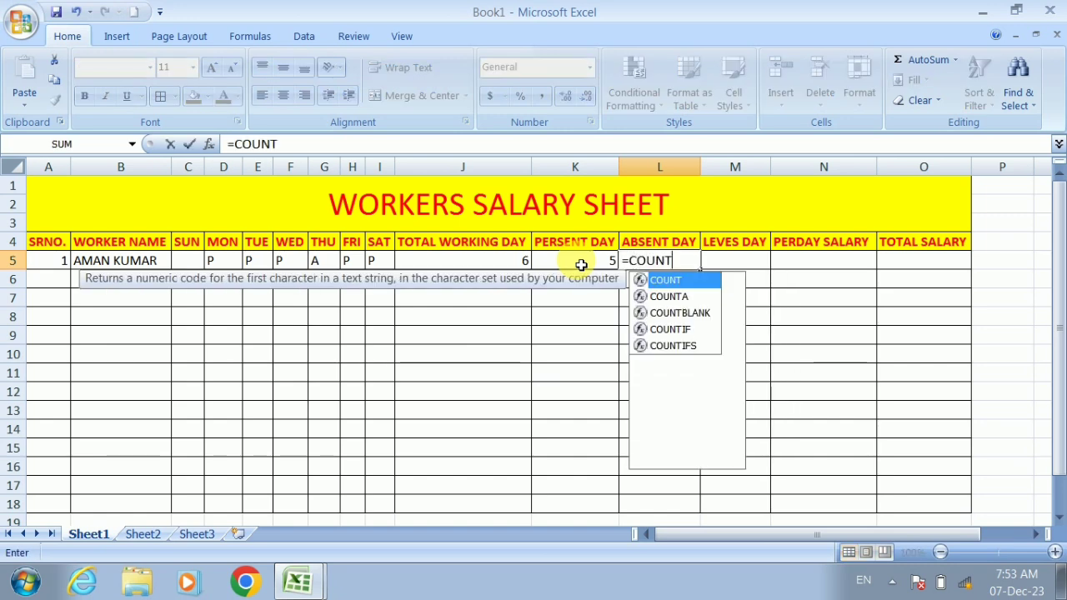
pyautogui.write('IF(')
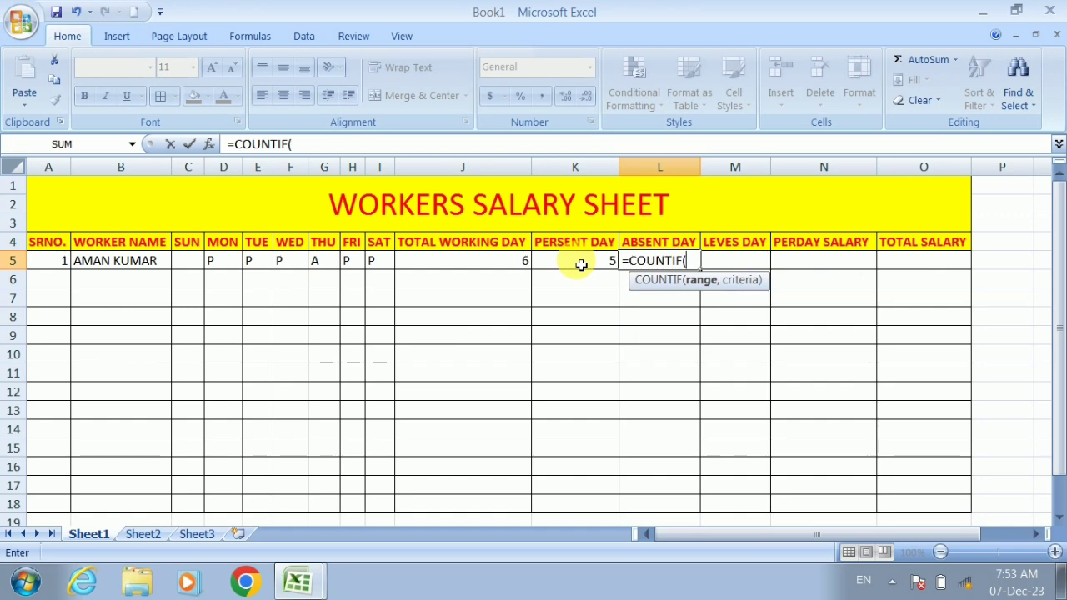
pyautogui.press('Left')
pyautogui.press('Left')
pyautogui.press('Left')
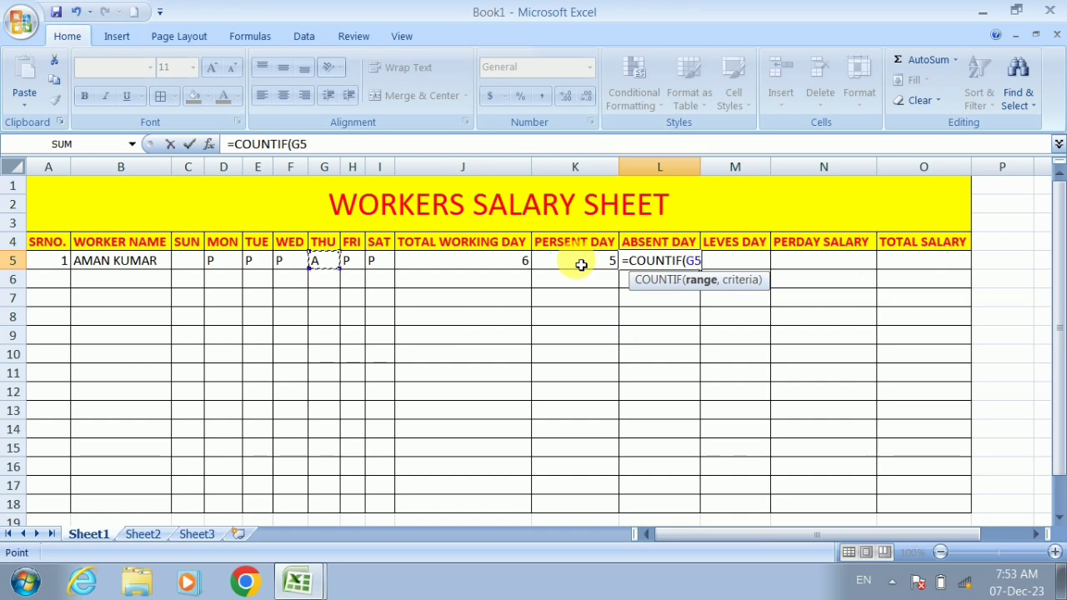
pyautogui.press('Left')
pyautogui.press('Left')
pyautogui.press('Left')
pyautogui.press('Left')
pyautogui.press('Left')
pyautogui.hotkey('shift', 'Right')
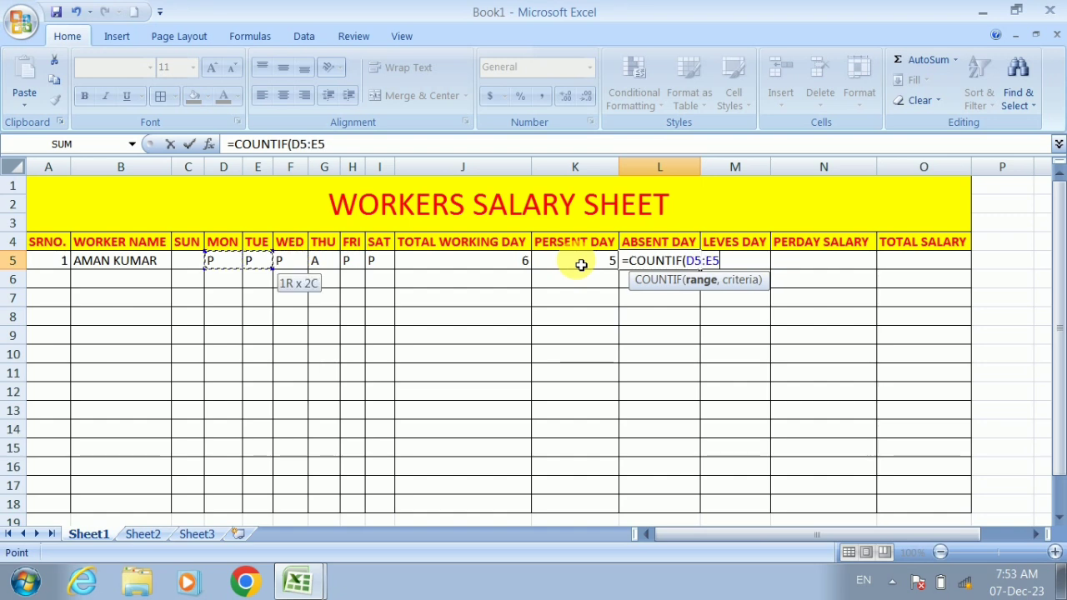
pyautogui.hotkey('shift', 'Right')
pyautogui.hotkey('shift', 'Right')
pyautogui.hotkey('shift', 'Right')
pyautogui.hotkey('shift', 'Right')
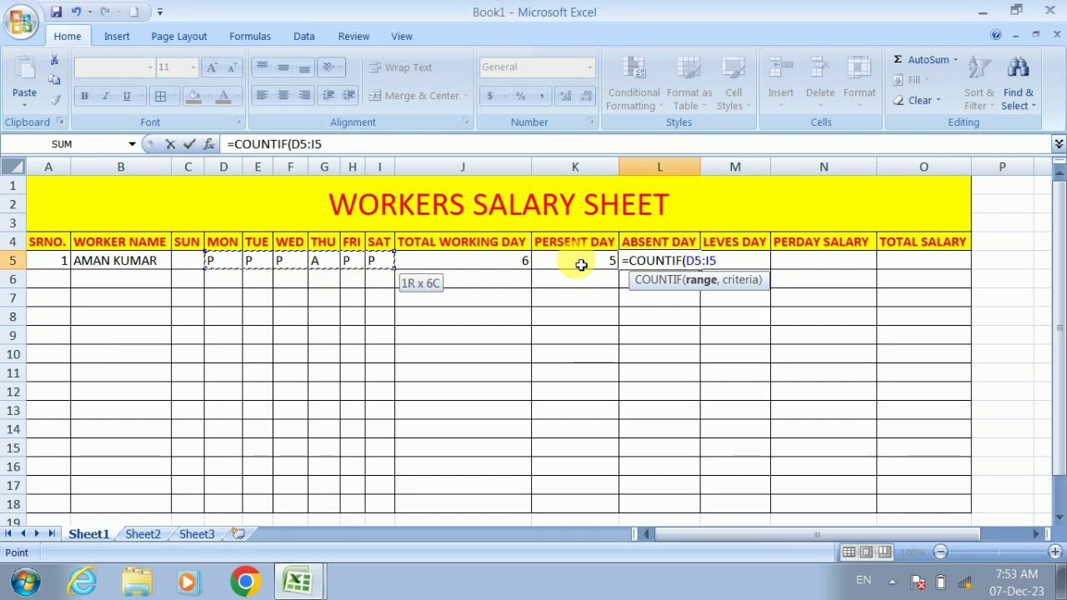
pyautogui.write(',"')
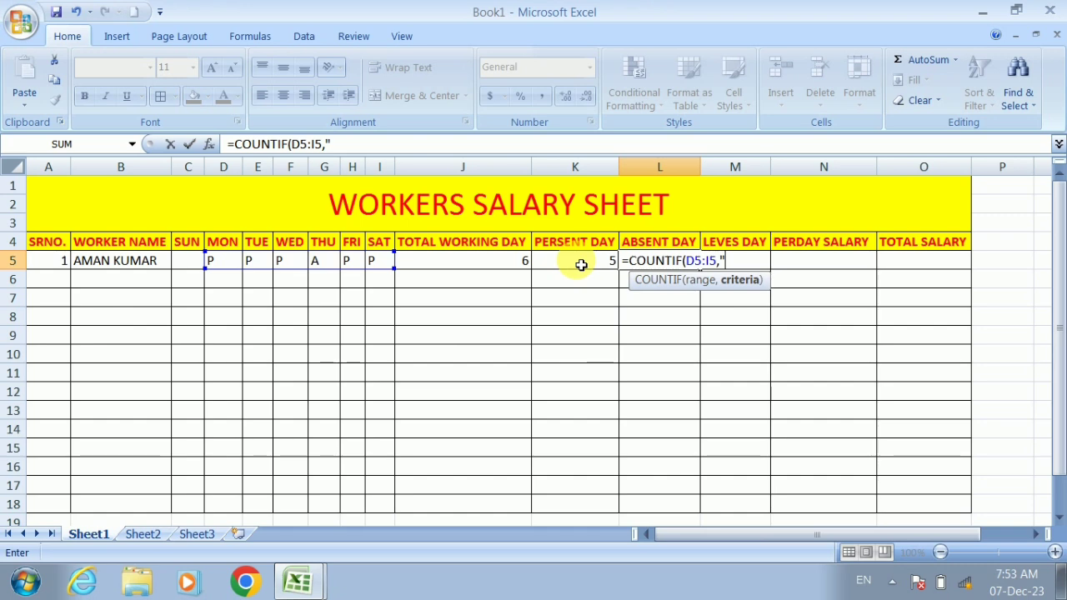
pyautogui.write('A')
pyautogui.write('")')
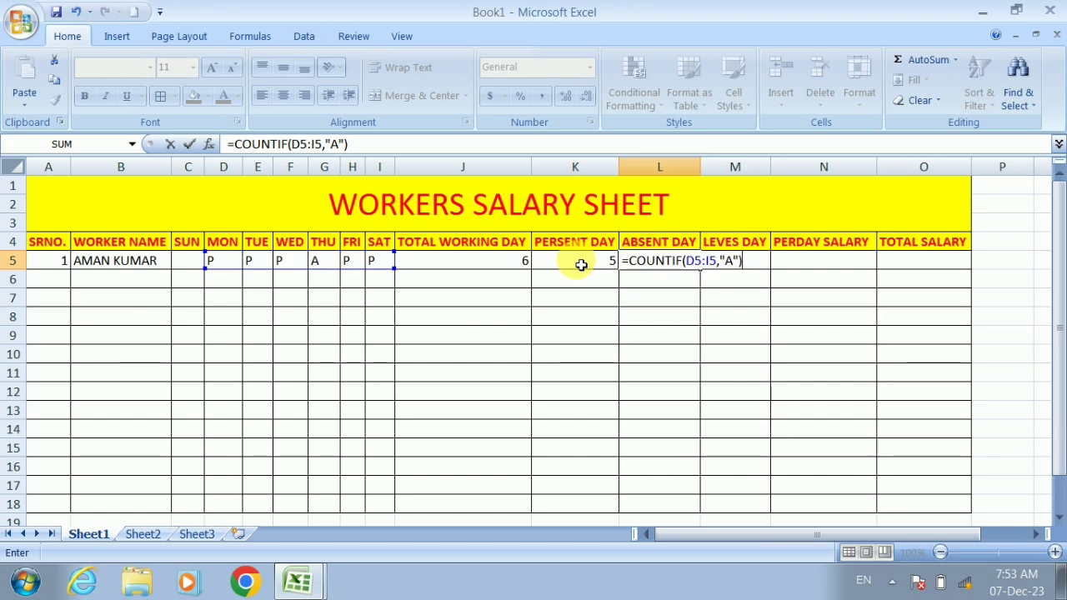
pyautogui.press('Return')
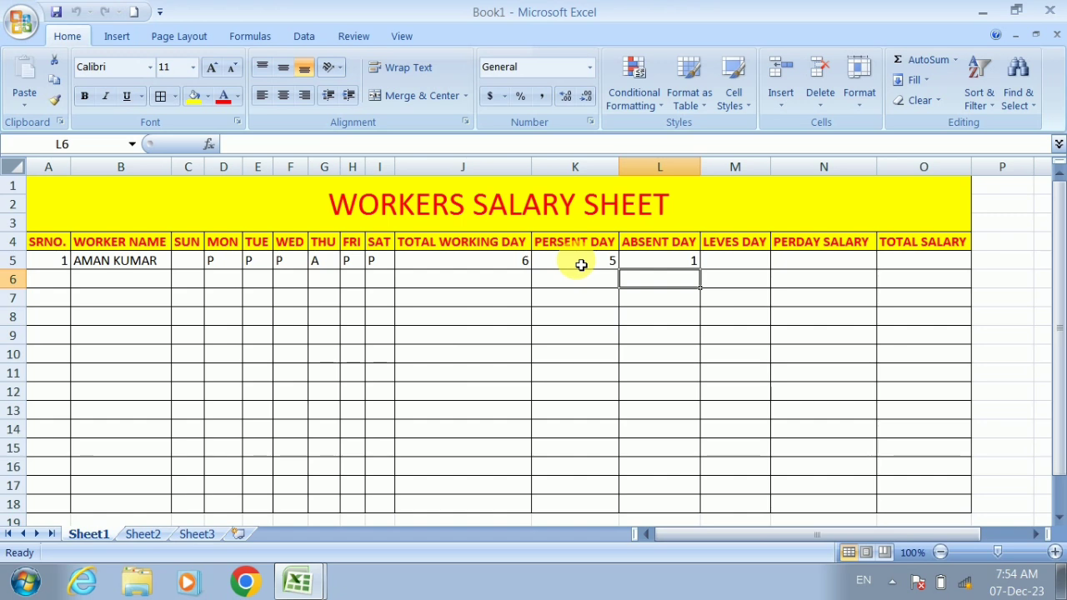
# Step: Enter =COUNTIF(D5:I5,"L") in M5 to count worker 1's leave days, showing 0
pyautogui.press('Right')
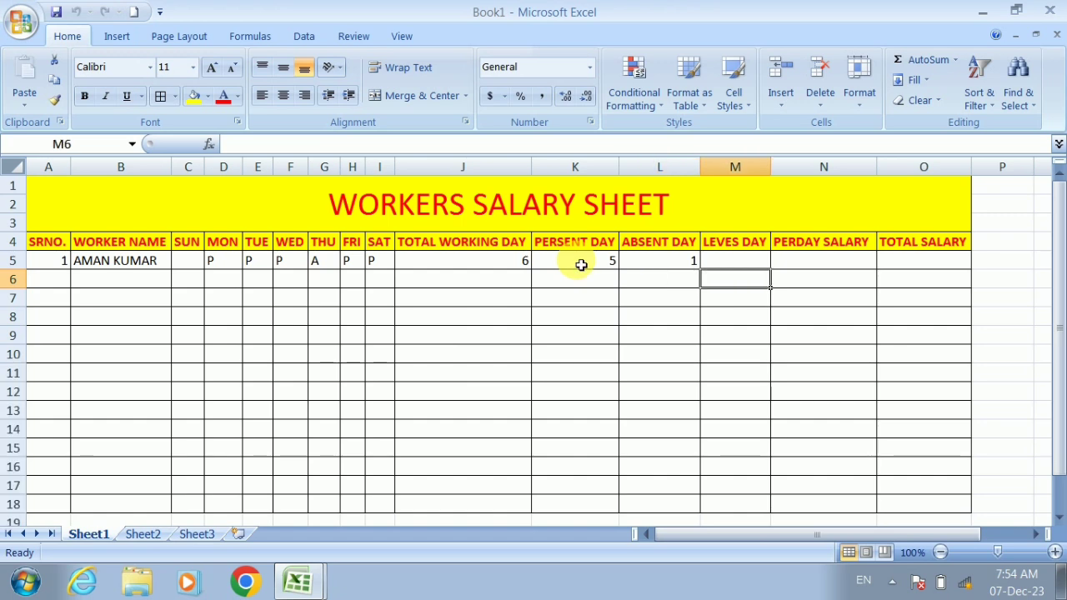
pyautogui.press('Up')
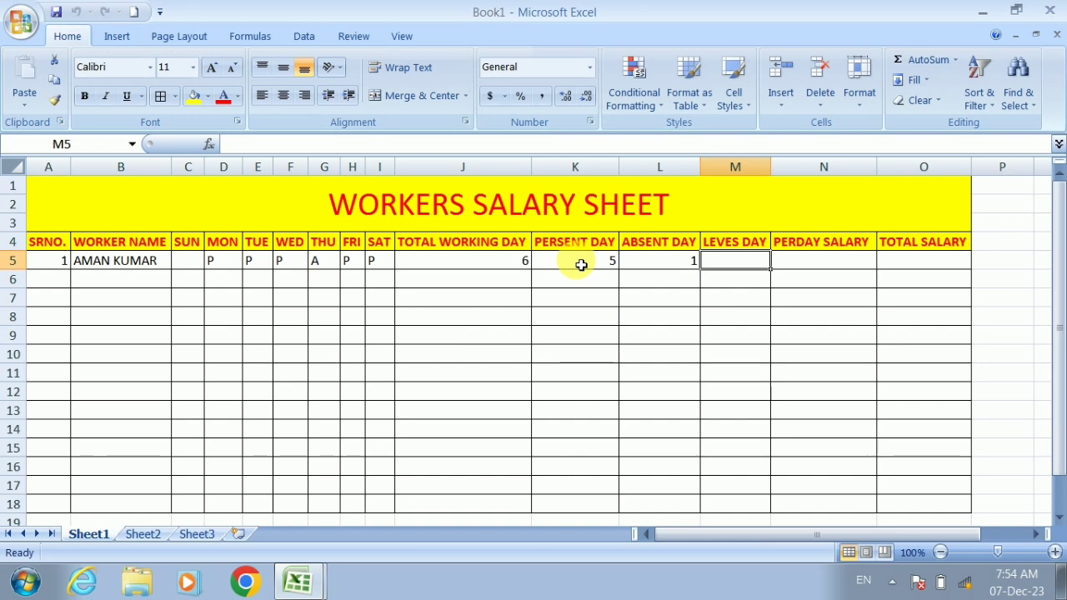
pyautogui.write('=')
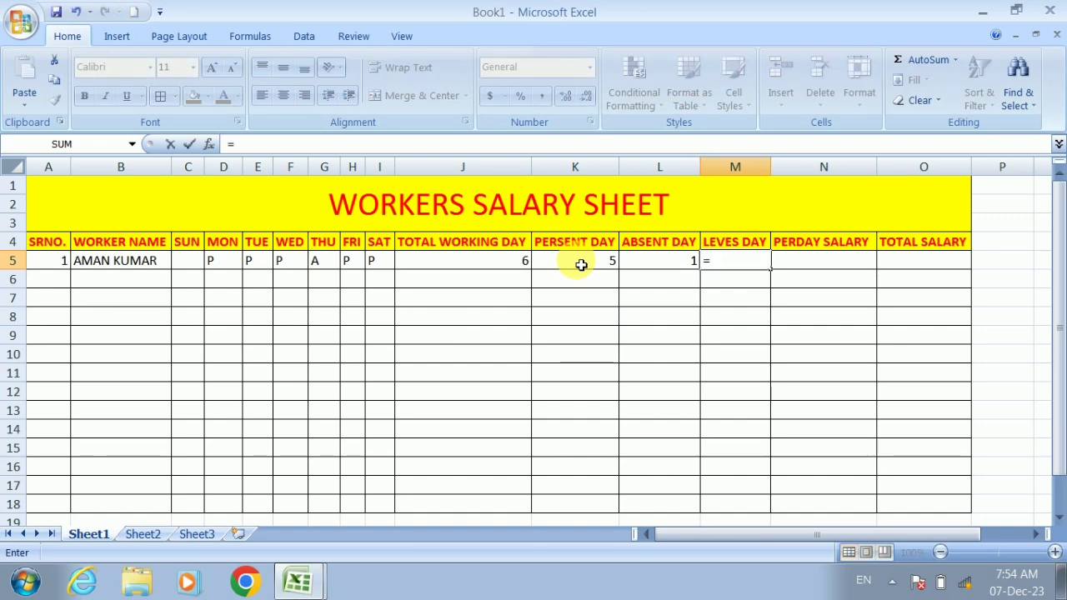
pyautogui.write('CP')
pyautogui.press('BackSpace')
pyautogui.write('OUNTIF')
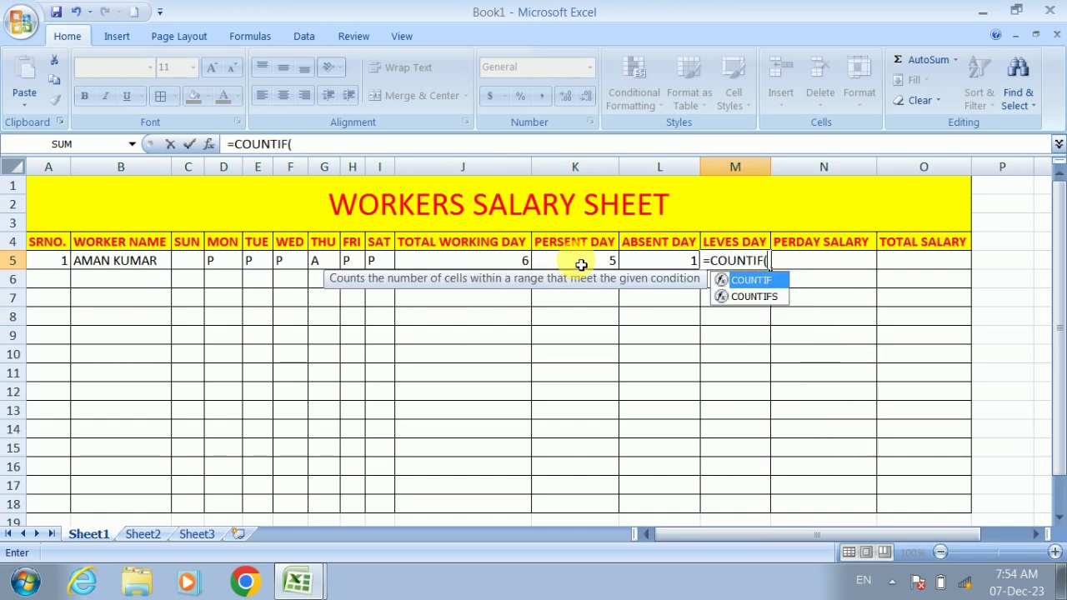
pyautogui.write('(')
pyautogui.press('Left')
pyautogui.press('Left')
pyautogui.press('Left')
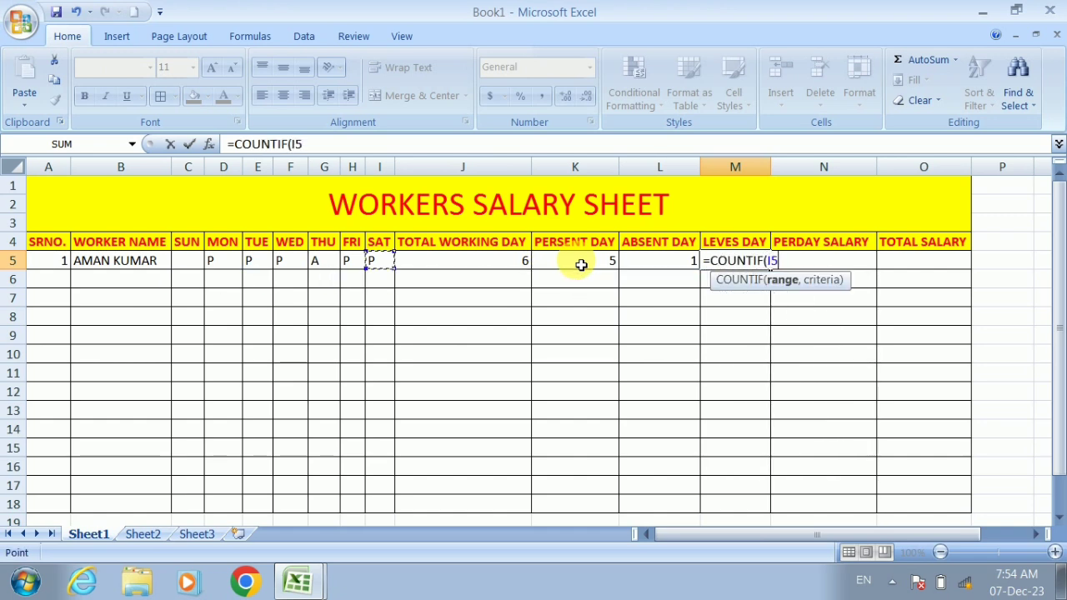
pyautogui.press('Left')
pyautogui.press('Left')
pyautogui.press('Left')
pyautogui.press('Left')
pyautogui.press('Left')
pyautogui.press('Left')
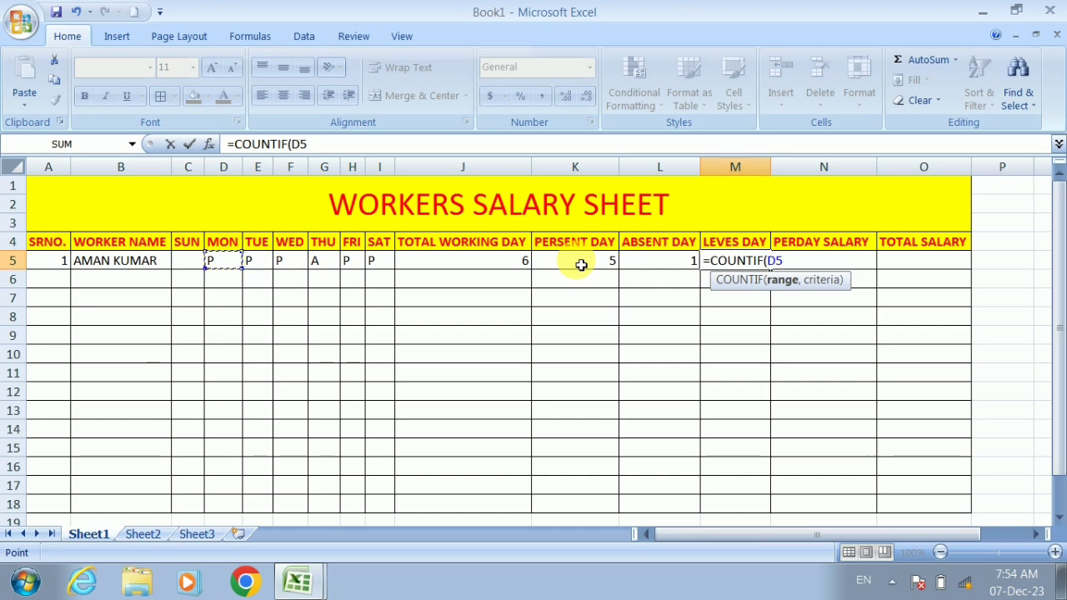
pyautogui.hotkey('shift', 'Right')
pyautogui.hotkey('shift', 'Right')
pyautogui.hotkey('shift', 'Right')
pyautogui.hotkey('shift', 'Right')
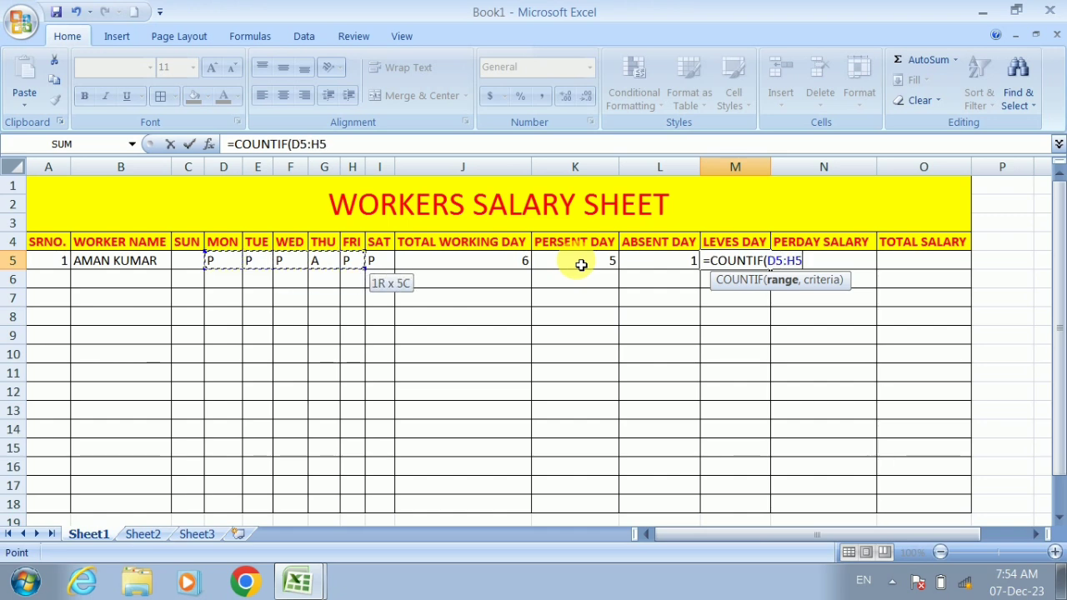
pyautogui.hotkey('shift', 'Right')
pyautogui.write(',')
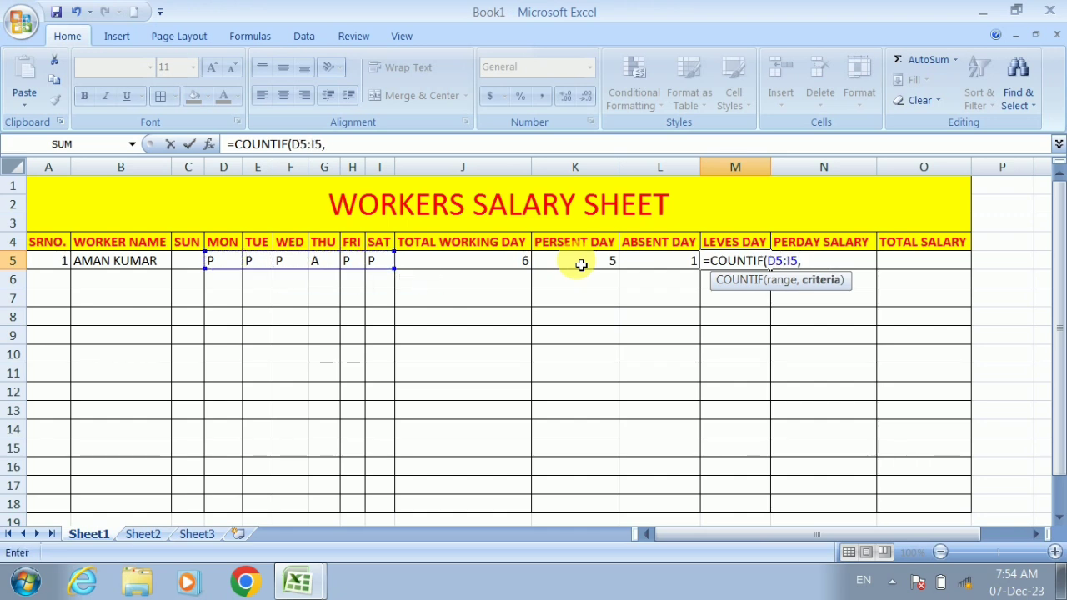
pyautogui.write('"')
pyautogui.write('L')
pyautogui.write('")')
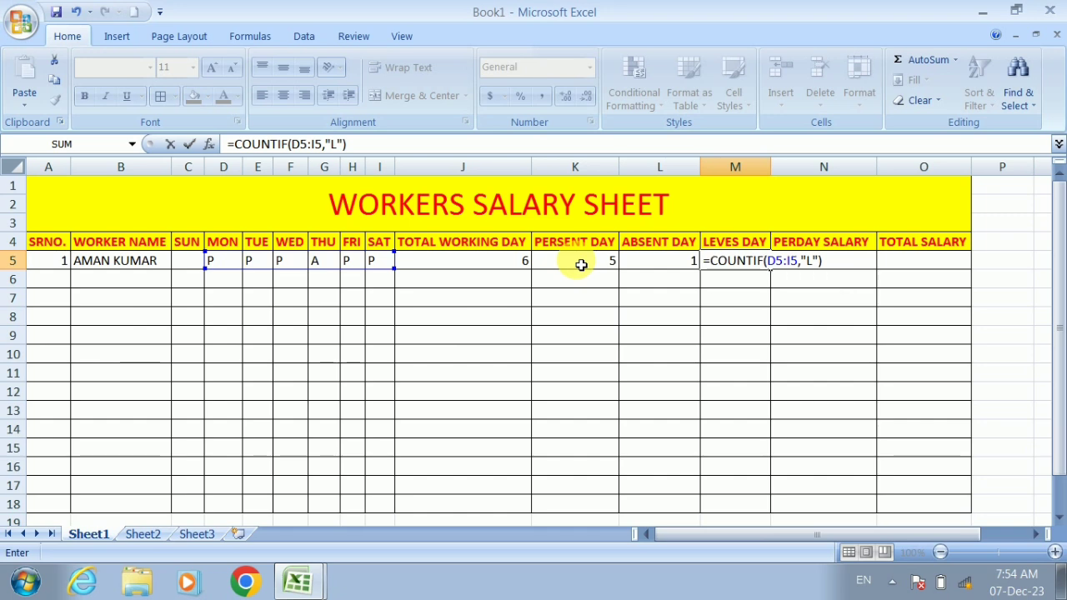
pyautogui.press('Return')
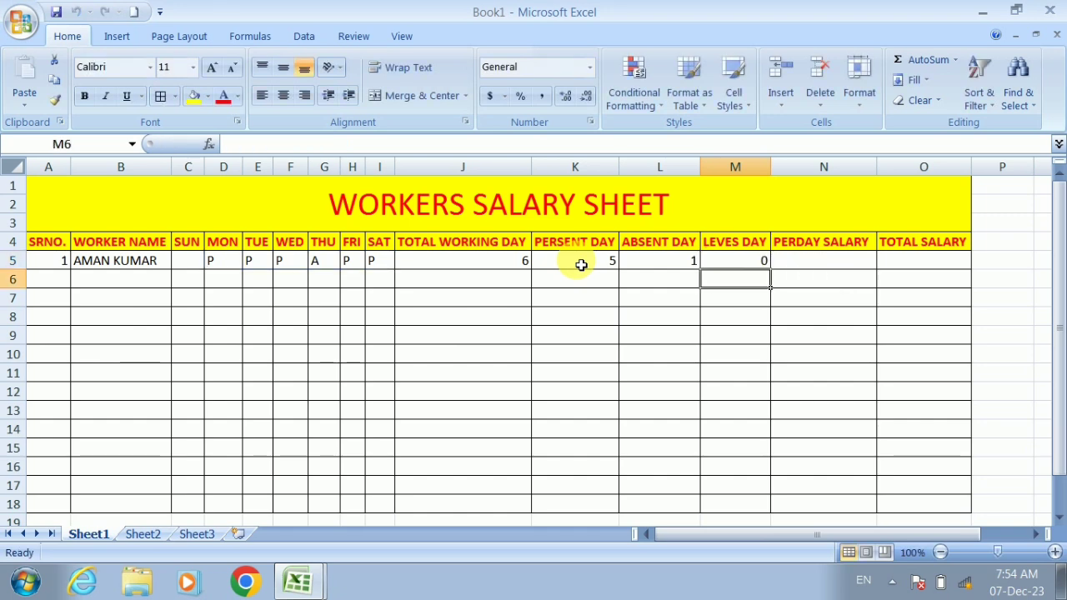
# Step: Enter 300 as the first worker's per-day salary in N5
pyautogui.press('Left')
pyautogui.press('Left')
pyautogui.press('Left')
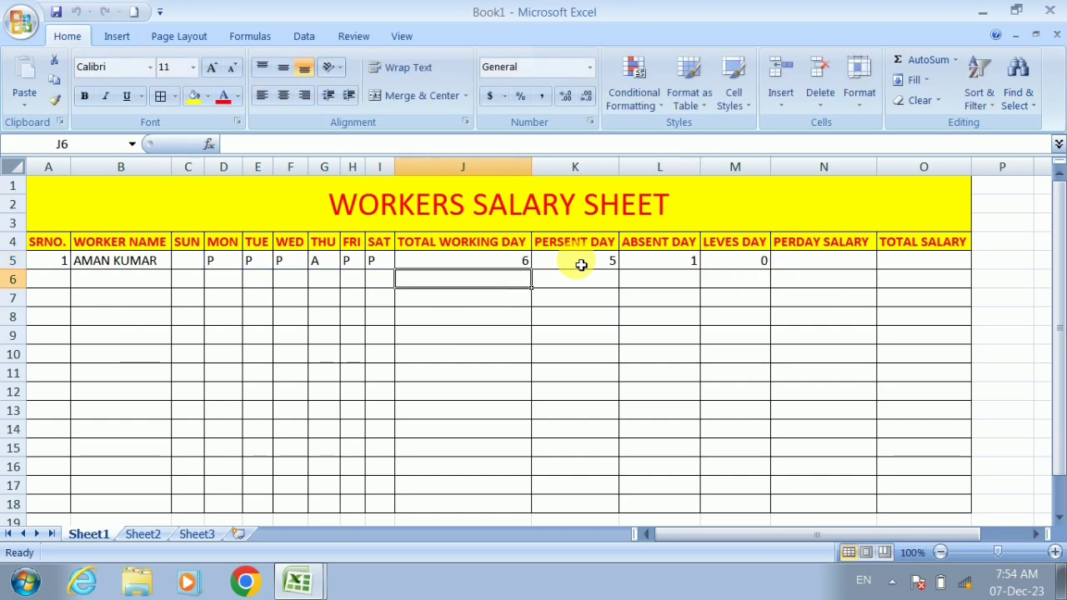
pyautogui.press('Left')
pyautogui.press('Left')
pyautogui.press('Left')
pyautogui.press('Up')
pyautogui.press('Right')
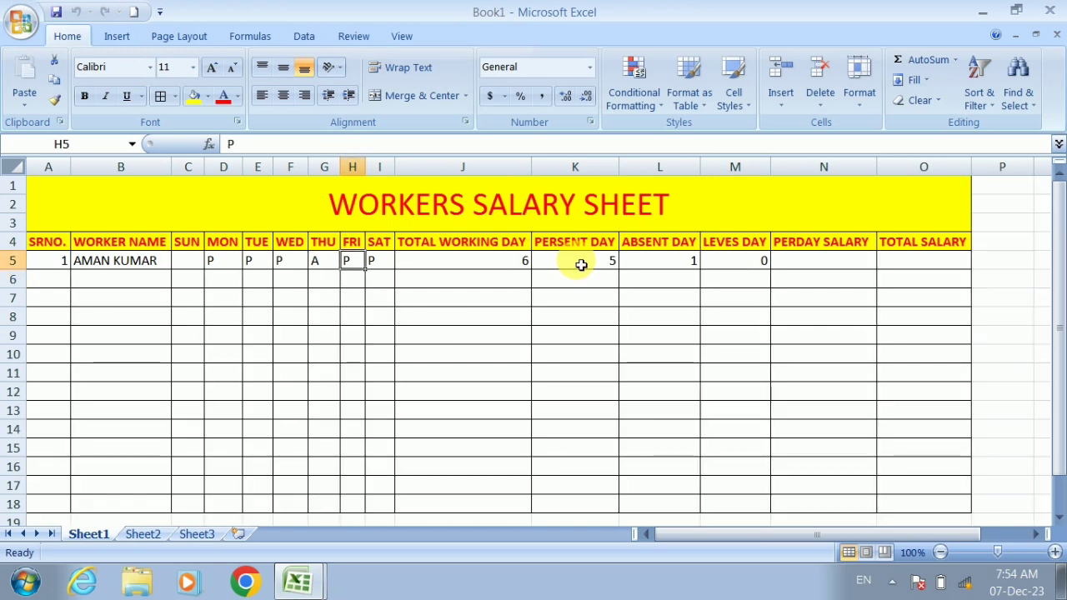
pyautogui.press('Right')
pyautogui.press('Right')
pyautogui.press('Left')
pyautogui.press('Left')
pyautogui.press('Left')
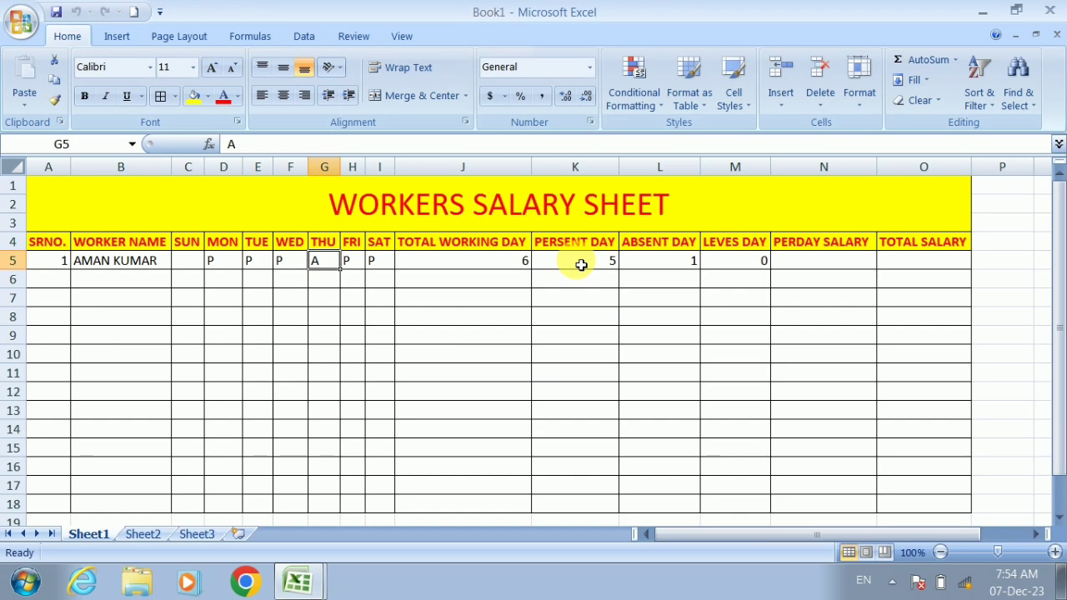
pyautogui.press('Right')
pyautogui.press('Right')
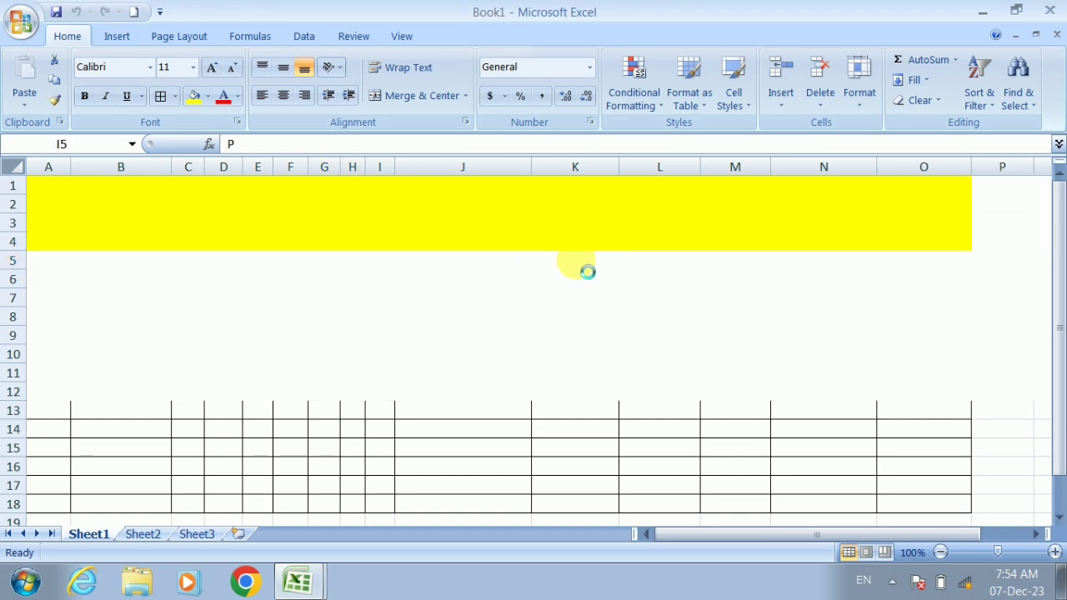
pyautogui.press('Right')
pyautogui.press('Right')
pyautogui.press('Right')
pyautogui.press('Right')
pyautogui.press('Right')
pyautogui.press('Right')
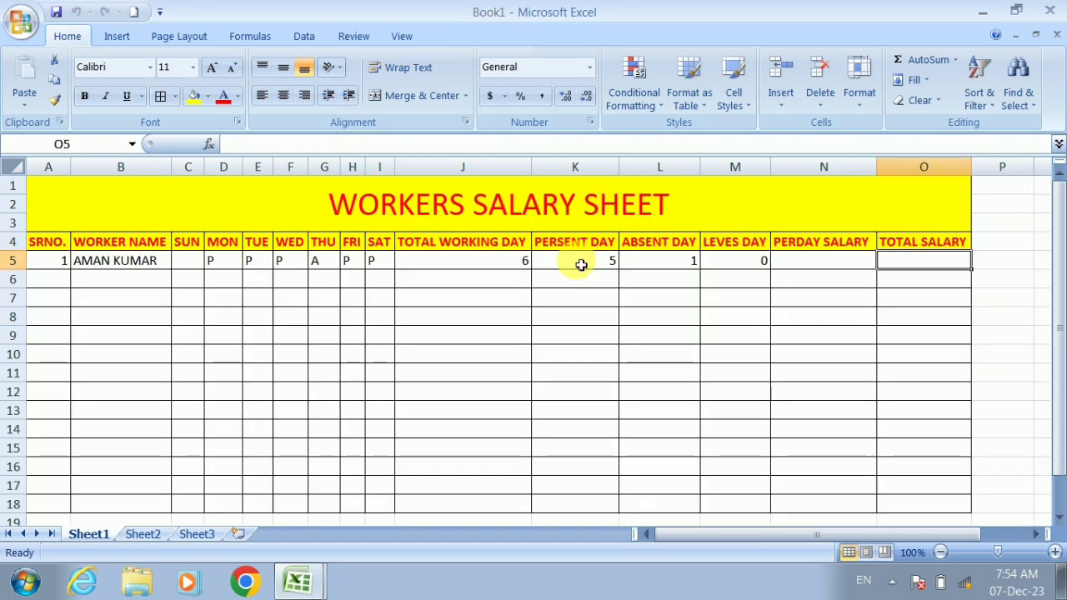
pyautogui.press('Left')
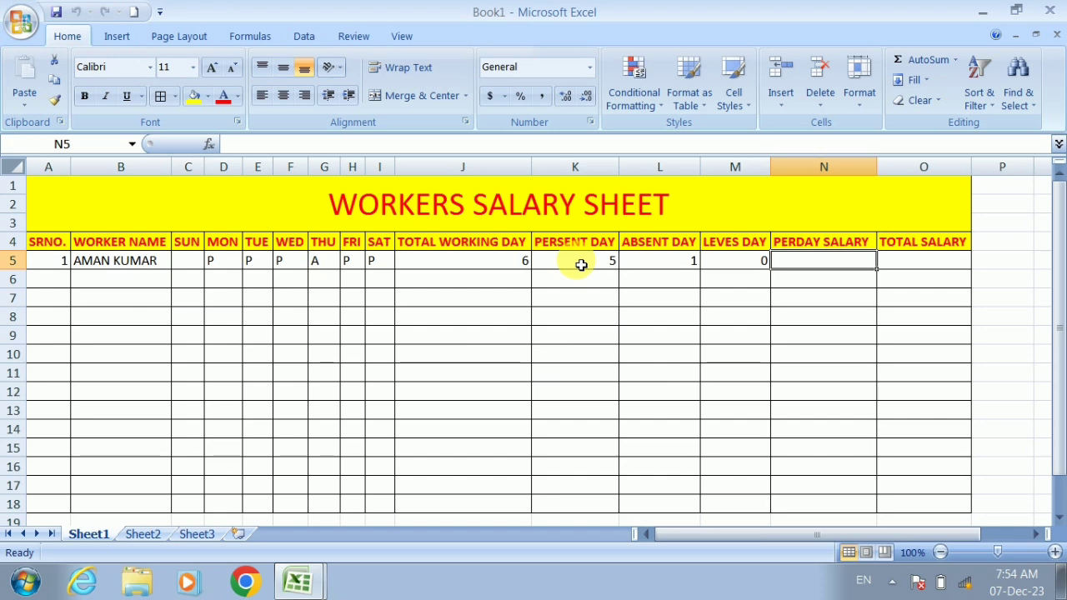
pyautogui.write('3')
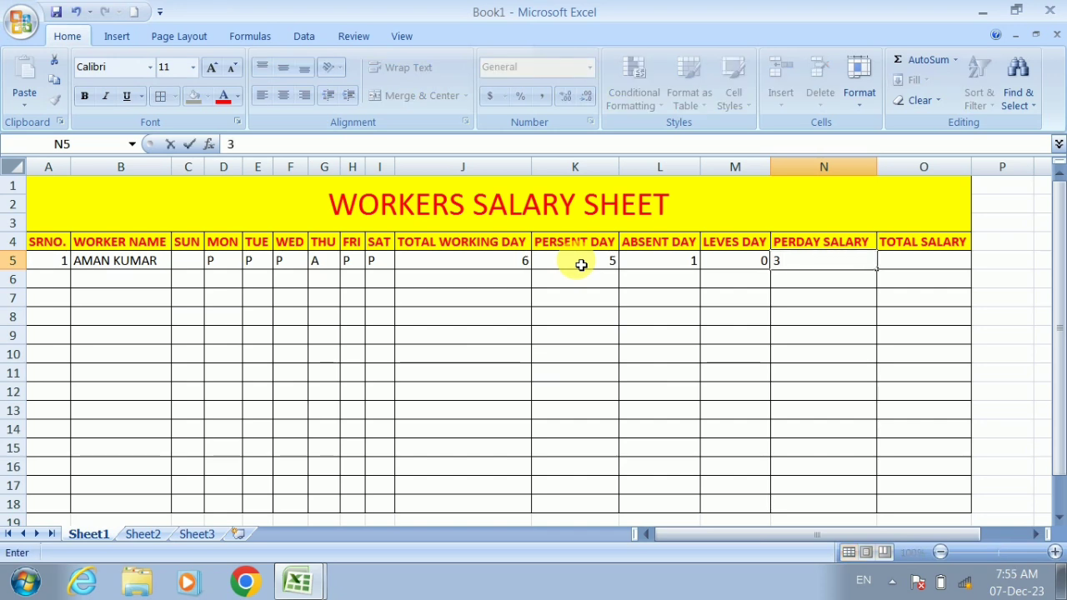
pyautogui.write('00')
pyautogui.press('Tab')
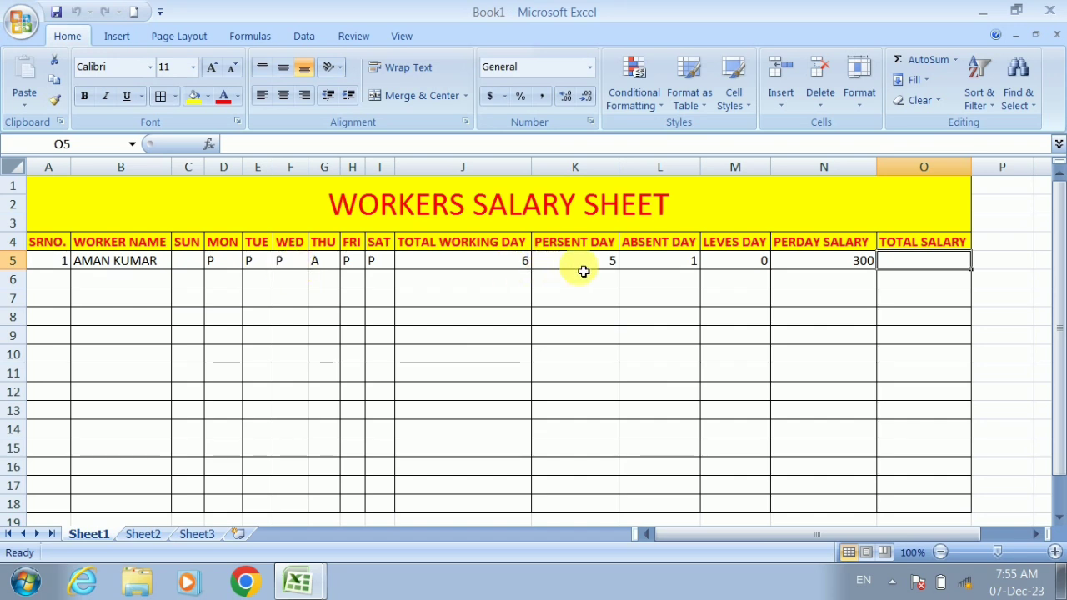
# Step: Enter =N5*K5 in O5 as worker 1's total salary, giving 1500
pyautogui.write('=')
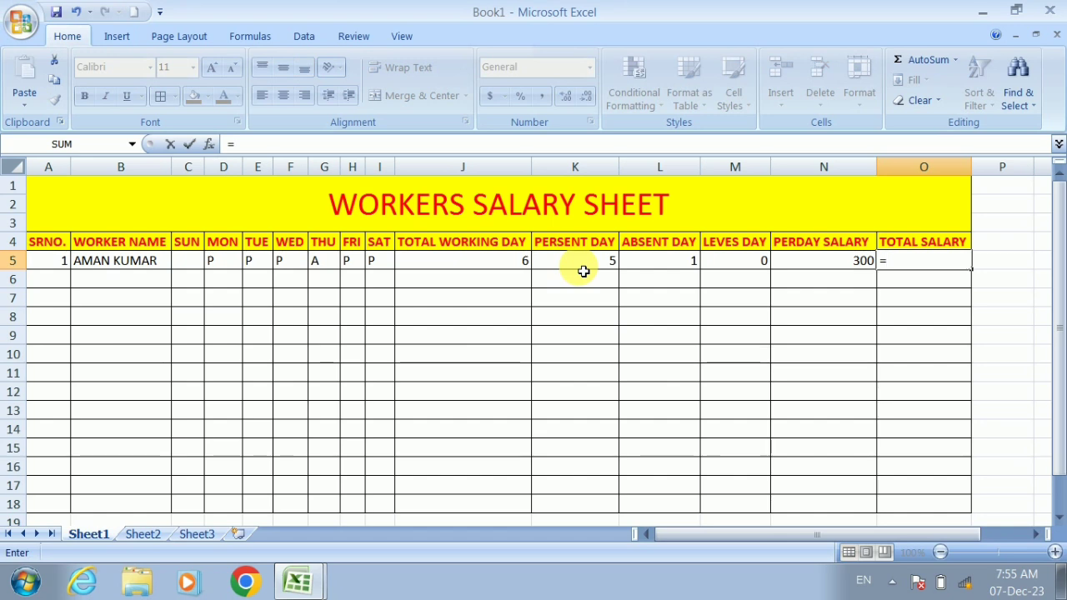
pyautogui.press('Left')
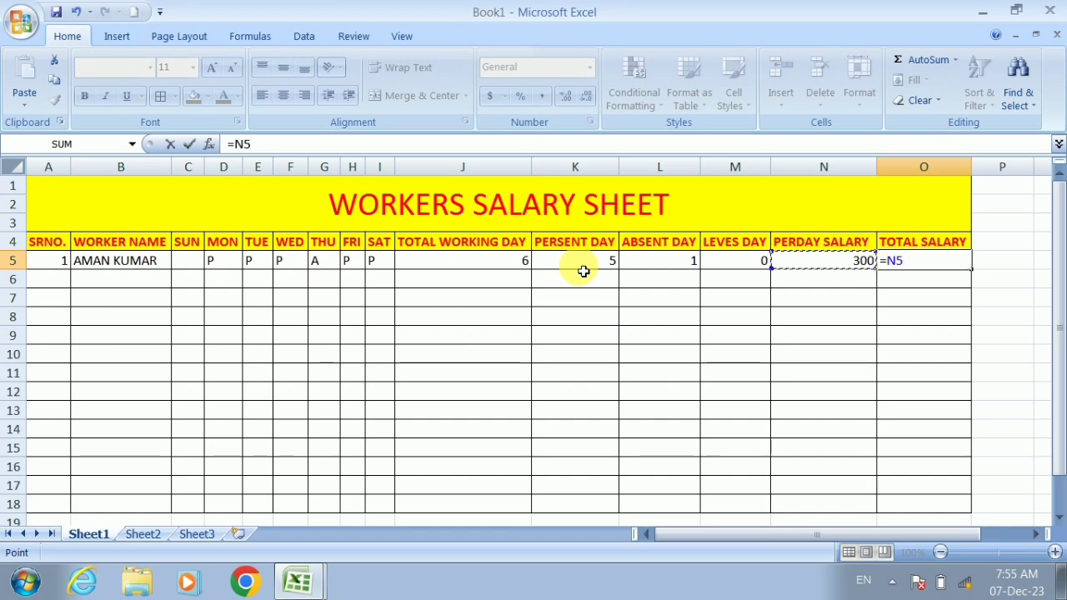
pyautogui.write('*')
pyautogui.press('Left')
pyautogui.press('Left')
pyautogui.press('Left')
pyautogui.press('Left')
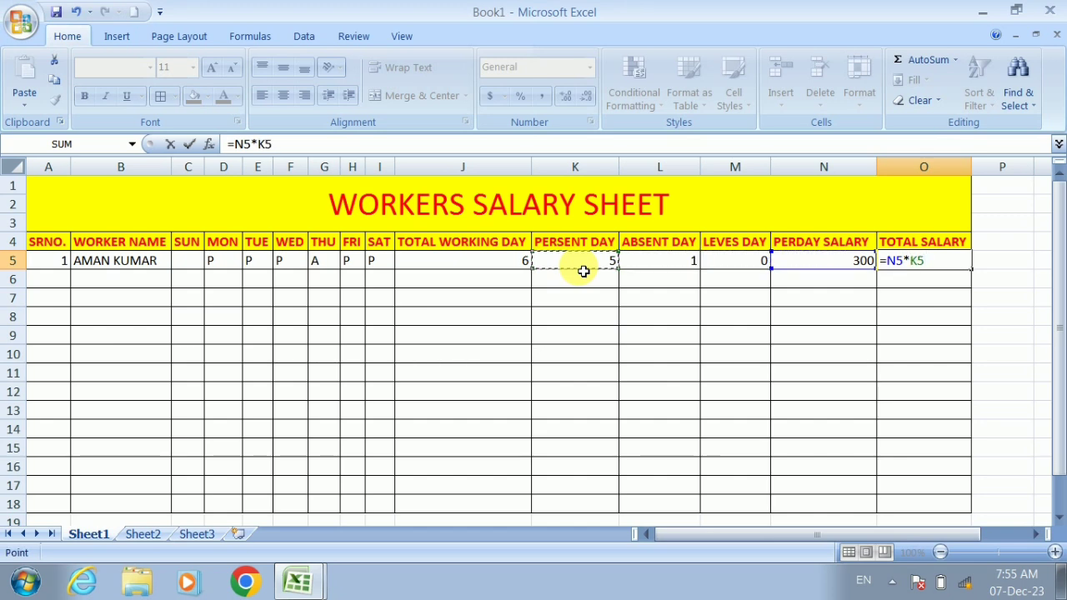
pyautogui.press('Return')
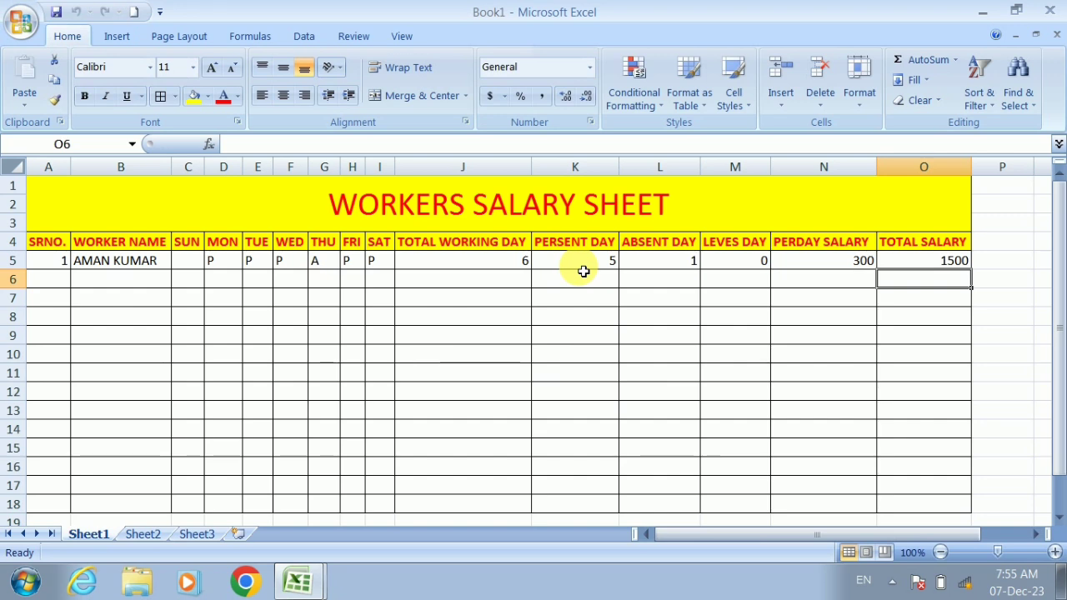
# Step: Start row 6 with serial number 2 and the second worker's name
pyautogui.press('Left')
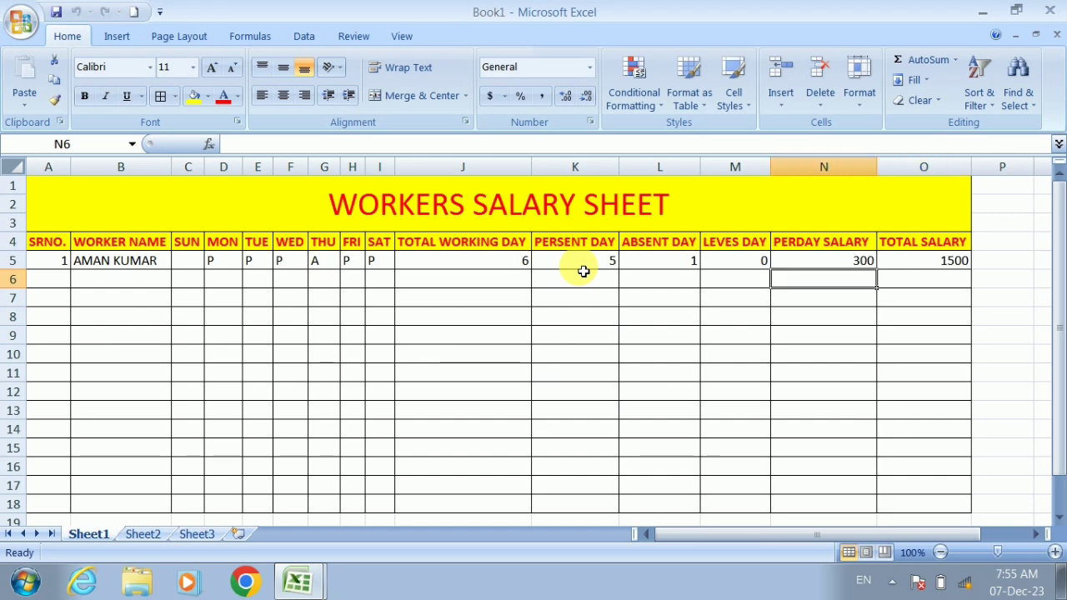
pyautogui.press('Left')
pyautogui.press('Left')
pyautogui.press('Left')
pyautogui.press('Left')
pyautogui.press('Left')
pyautogui.press('Left')
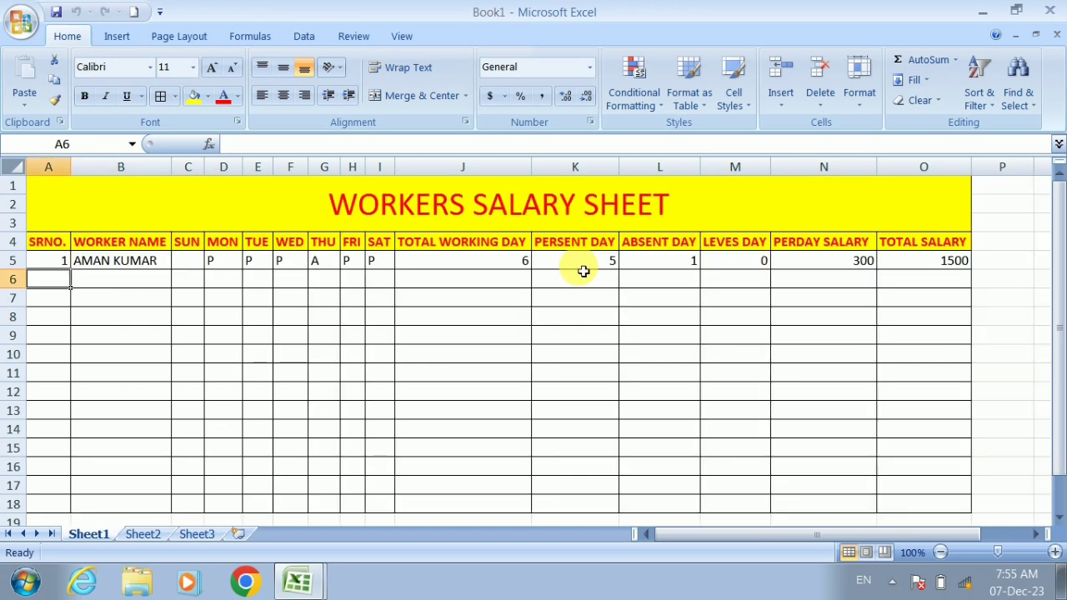
pyautogui.write('2')
pyautogui.press('Tab')
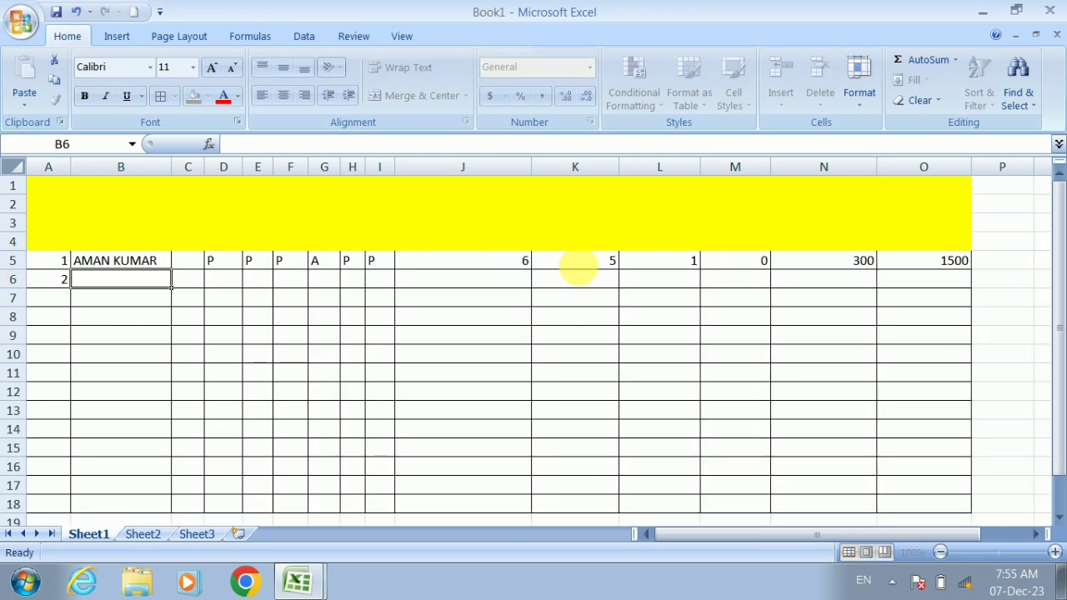
pyautogui.write('ROHI')
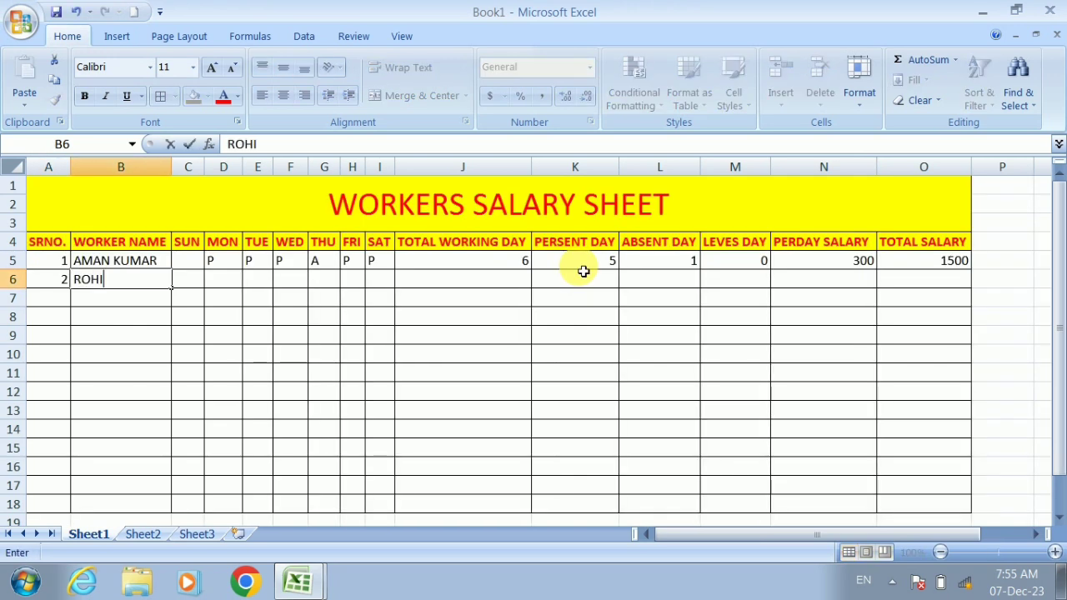
pyautogui.write('T KUMAR')
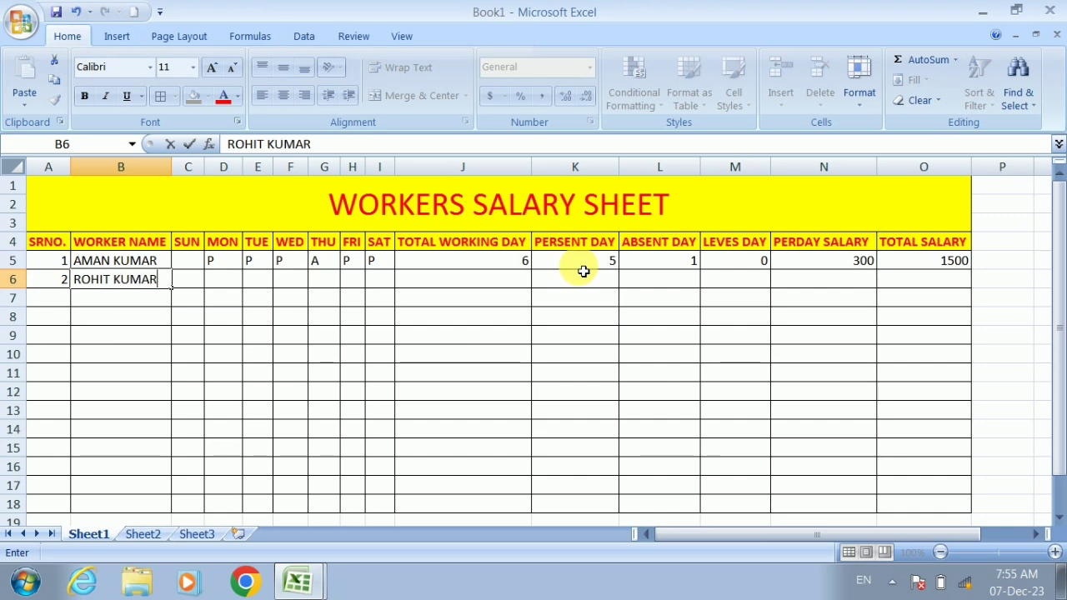
pyautogui.press('Tab')
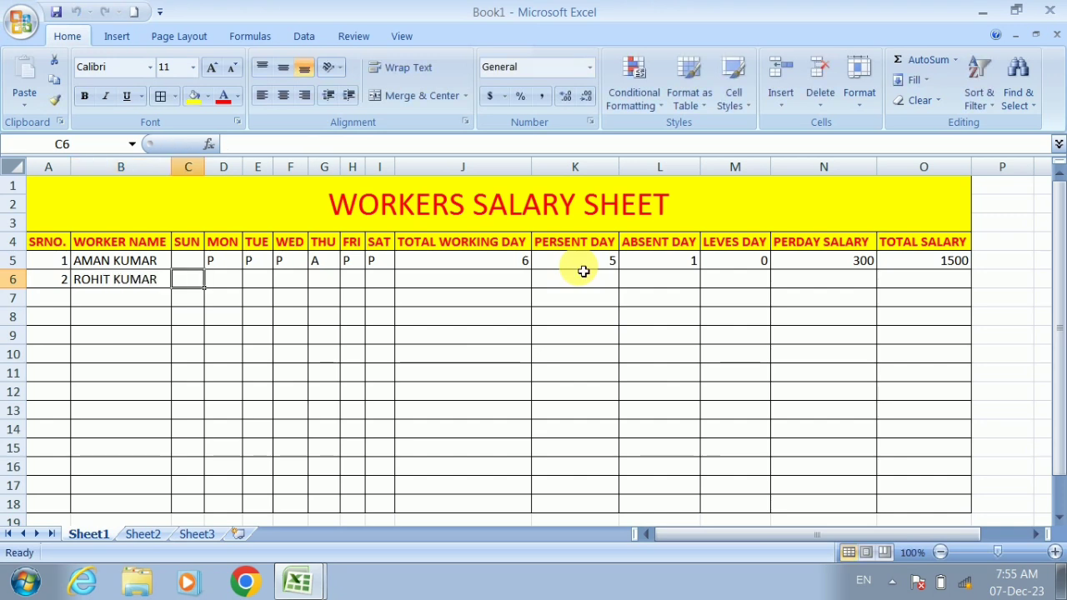
pyautogui.press('Tab')
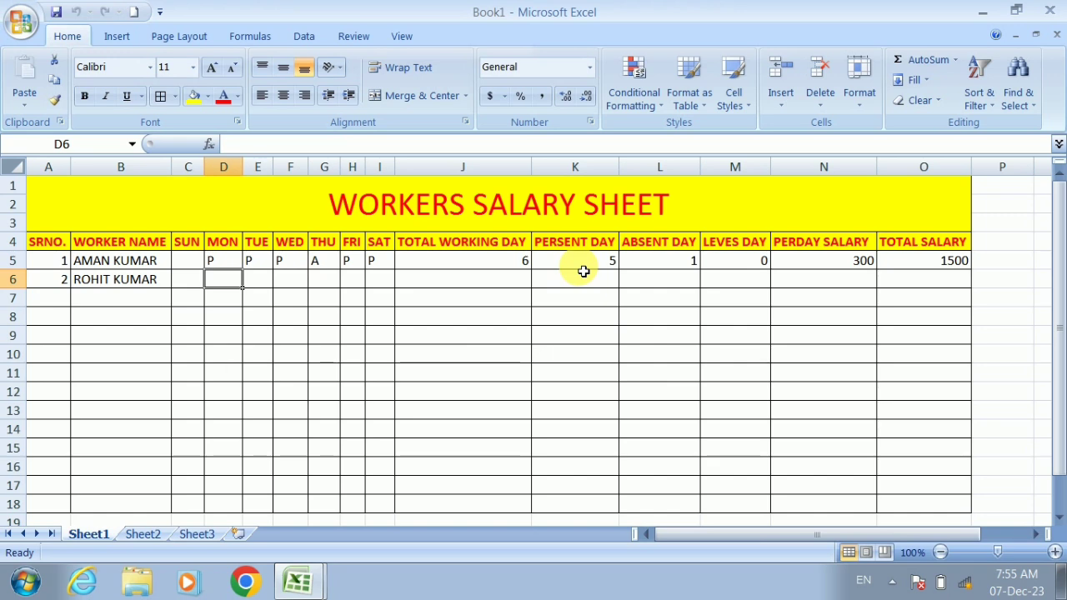
# Step: Mark worker 2's Monday to Saturday attendance as P, P, A, P, L, L
pyautogui.write('P')
pyautogui.press('Tab')
pyautogui.write('P')
pyautogui.press('Tab')
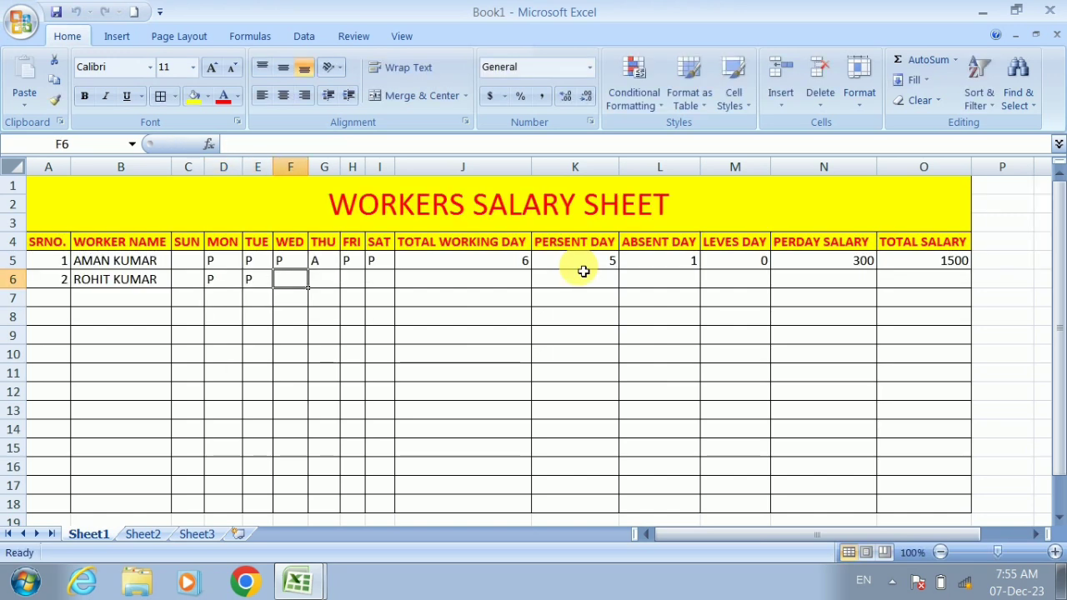
pyautogui.write('A')
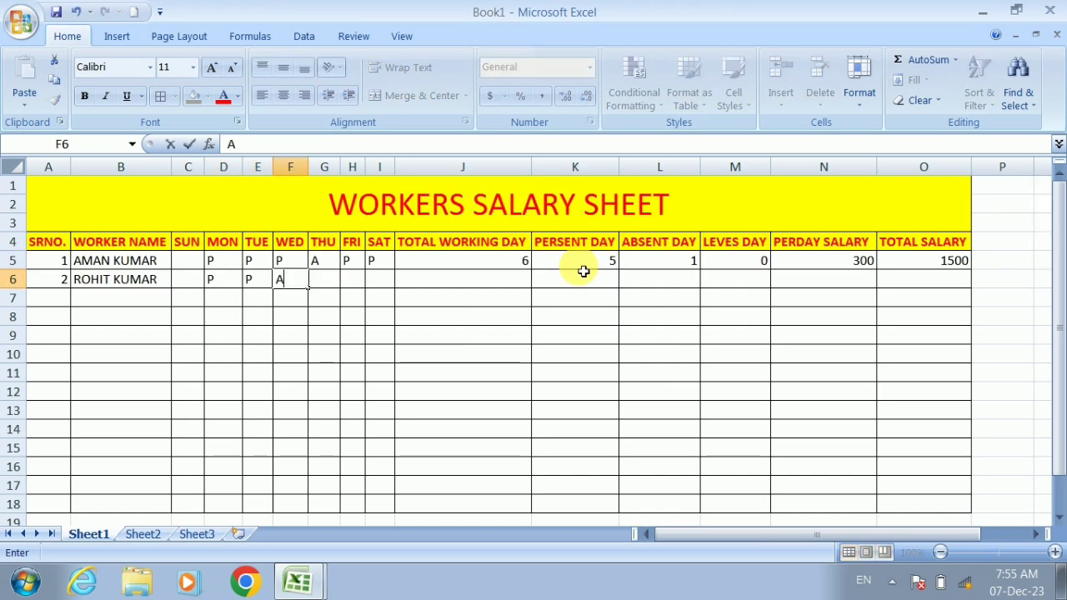
pyautogui.press('Tab')
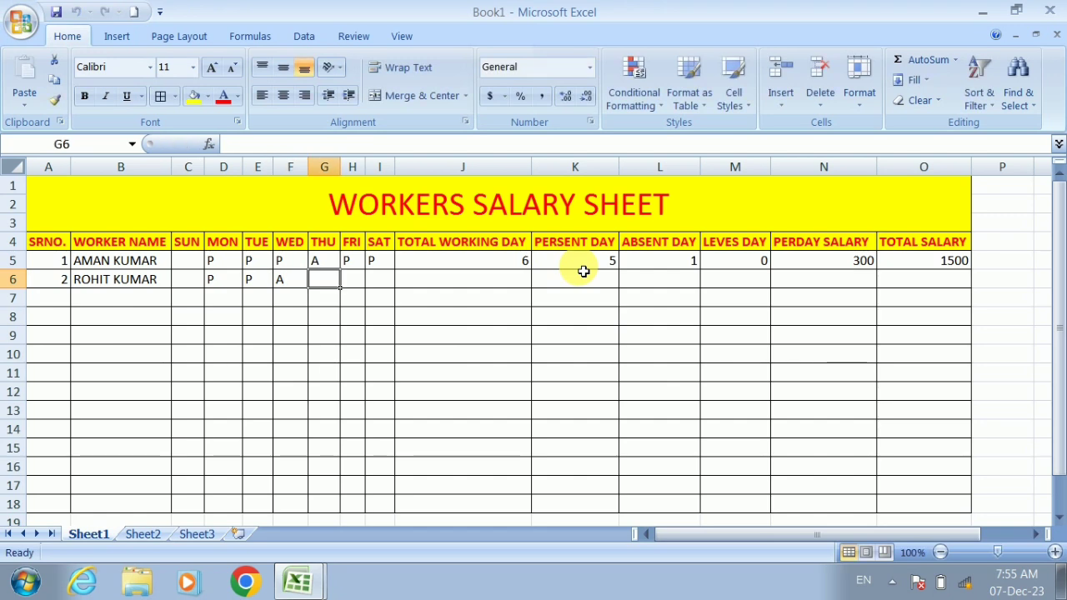
pyautogui.write('P')
pyautogui.press('Tab')
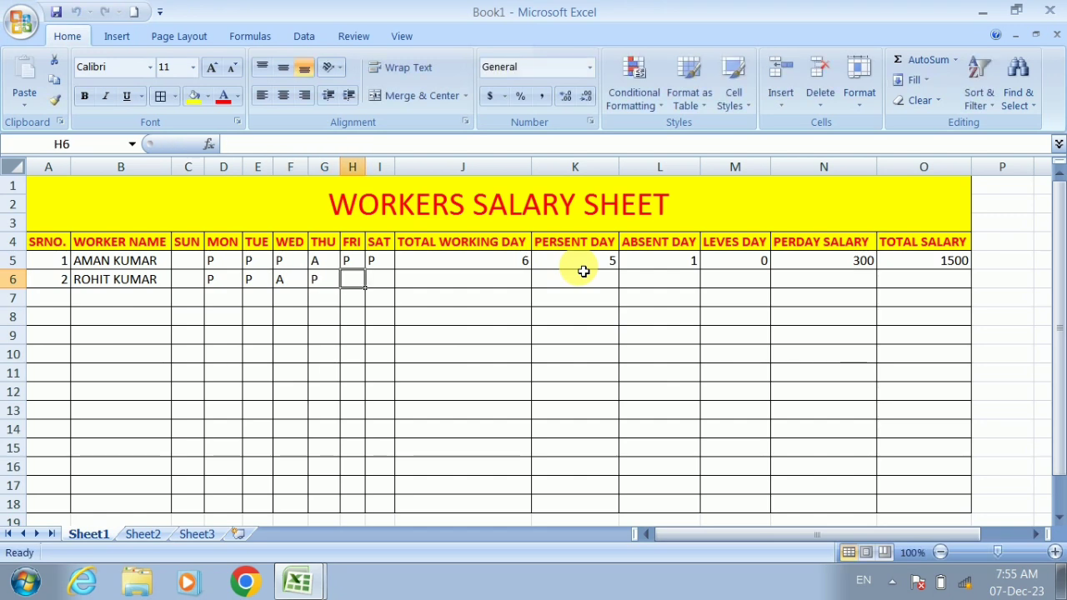
pyautogui.write('L')
pyautogui.press('Tab')
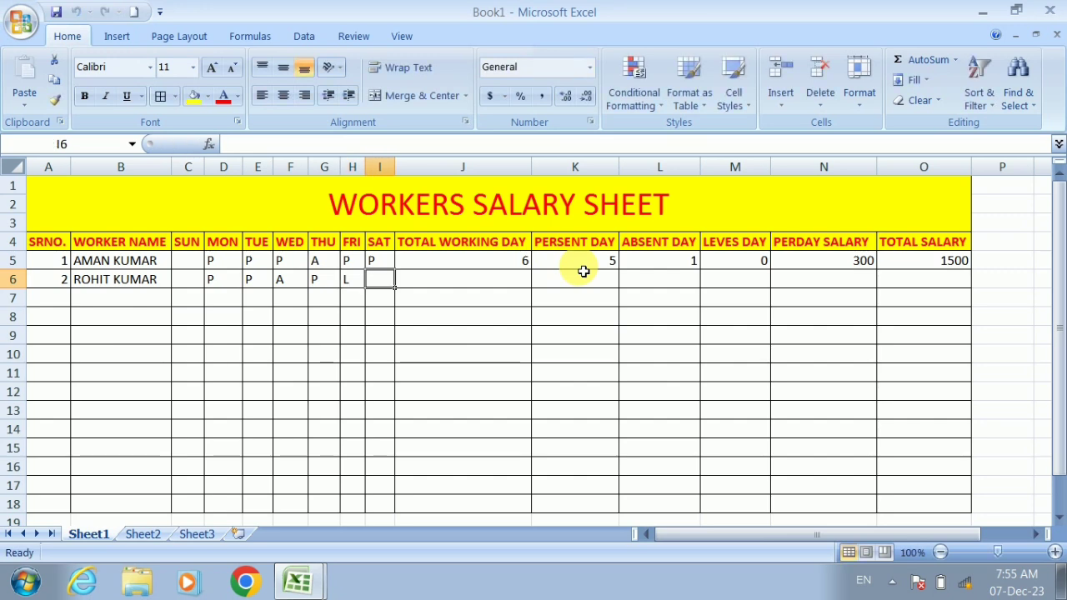
pyautogui.write('L')
pyautogui.press('Tab')
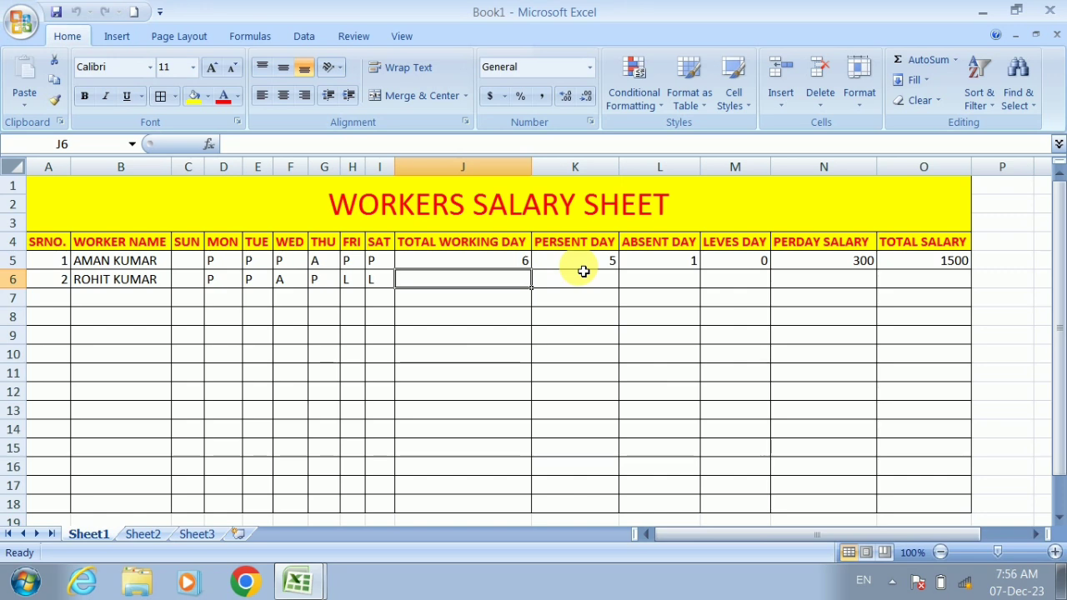
# Step: Enter =COUNTA(D6:I6) in J6 so worker 2 shows 6 total working days
pyautogui.write('=')
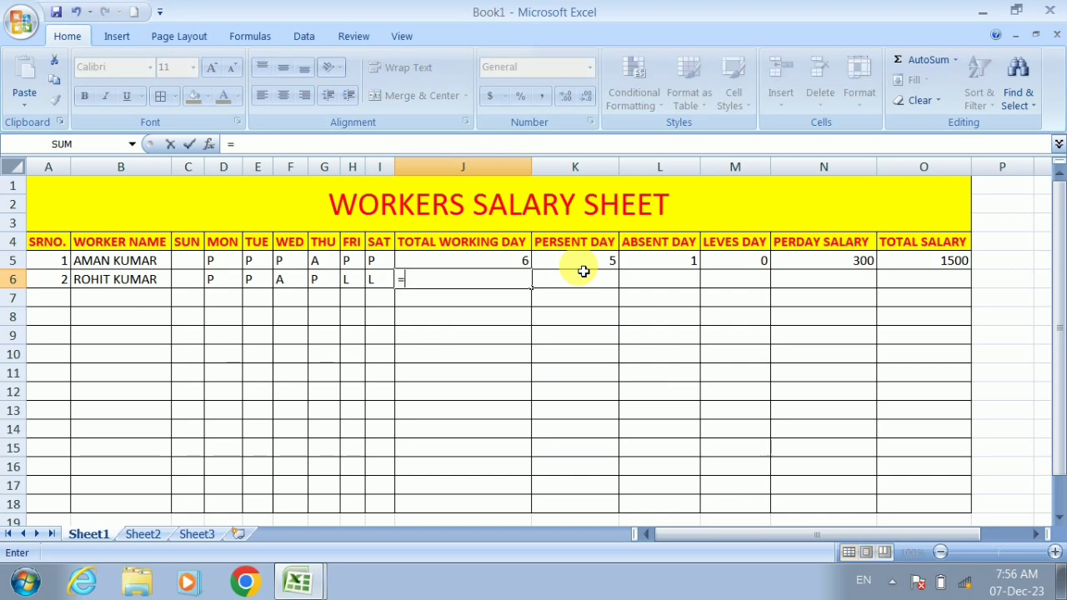
pyautogui.write('COUNT')
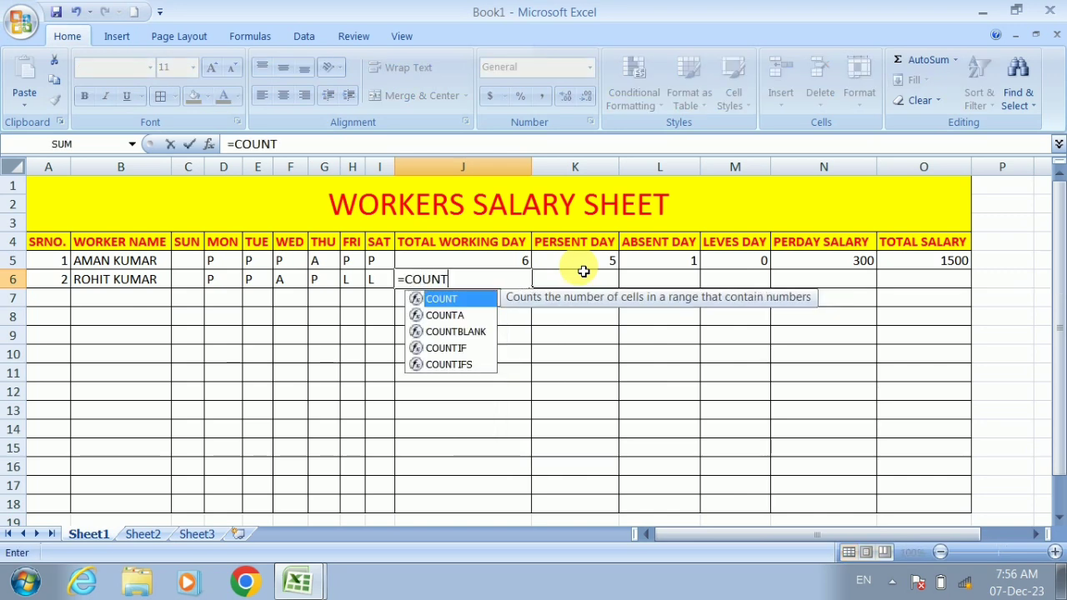
pyautogui.write('A')
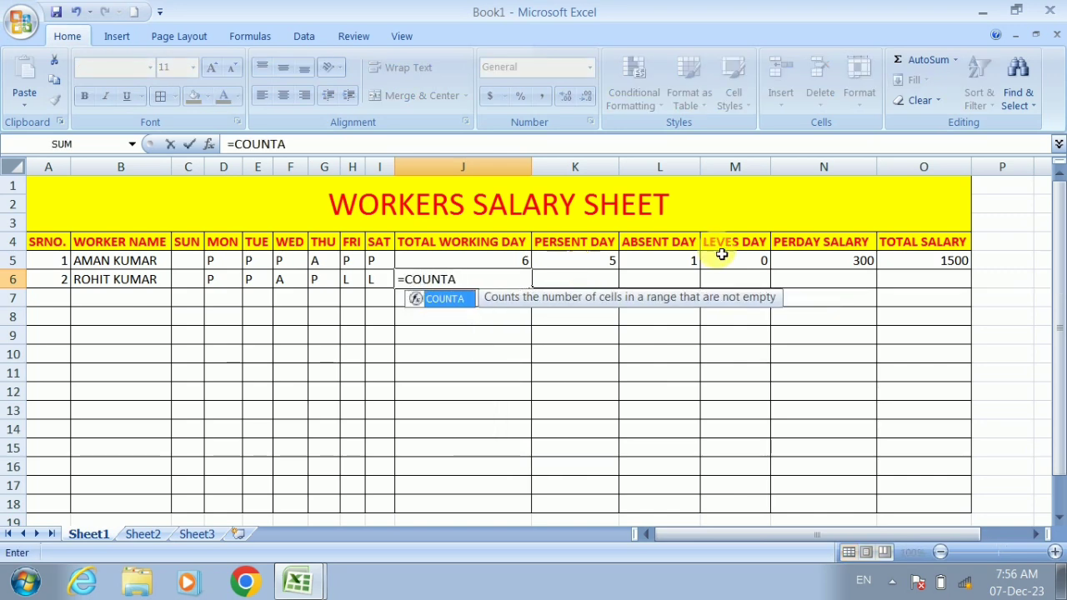
pyautogui.doubleClick(445, 298)
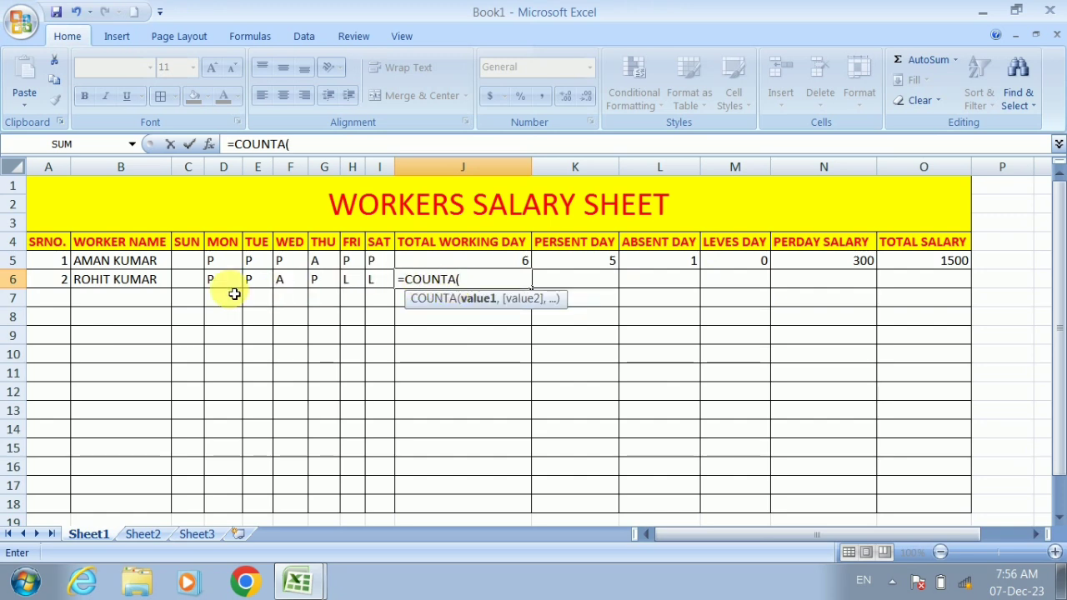
pyautogui.moveTo(215, 280); pyautogui.dragTo(381, 286)
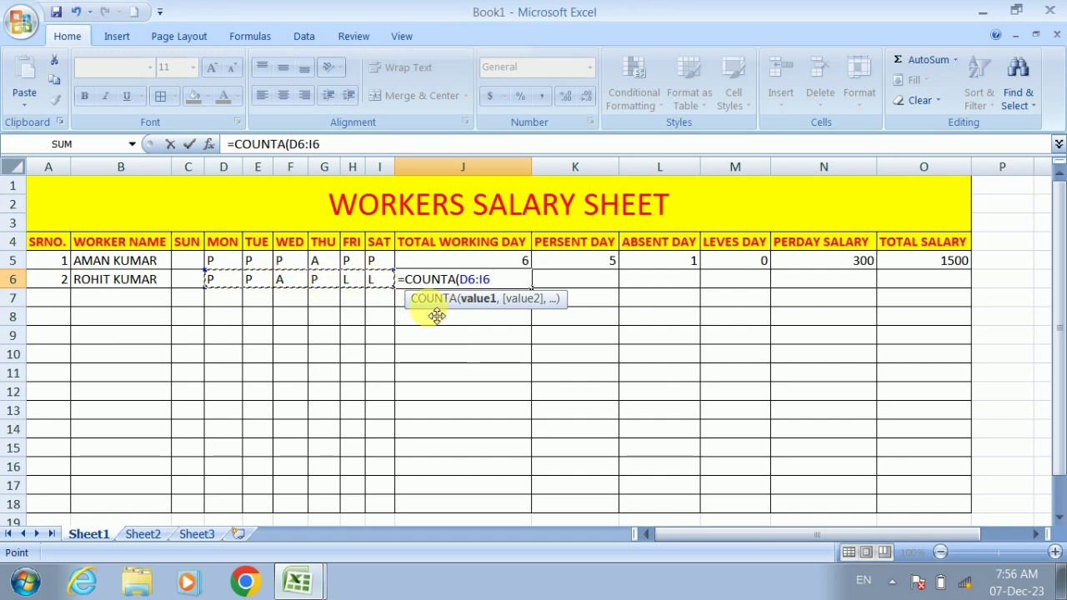
pyautogui.write(')')
pyautogui.press('Return')
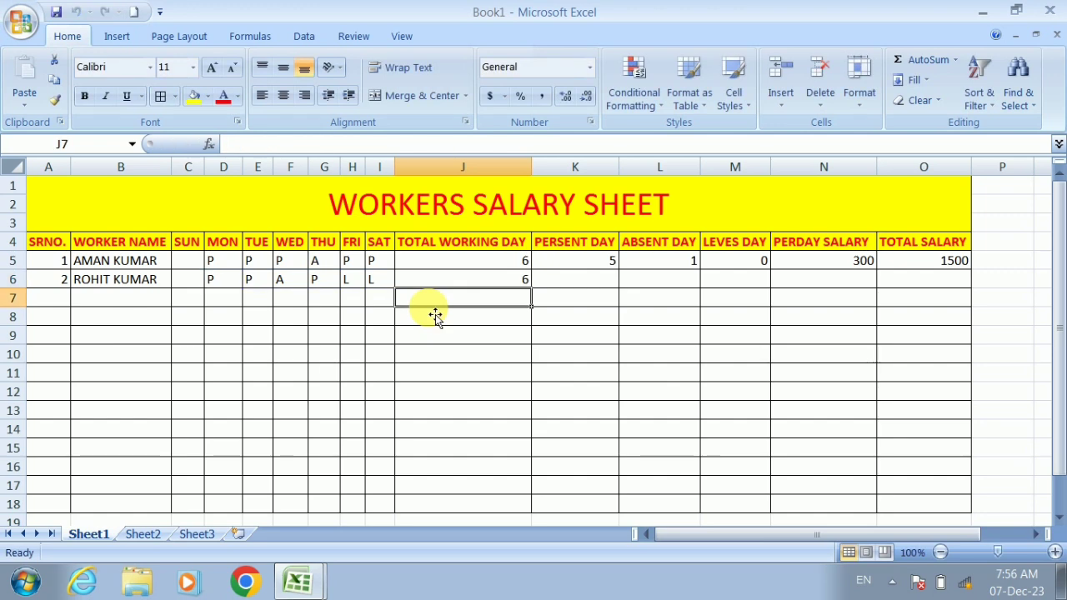
pyautogui.press('Up')
pyautogui.press('Right')
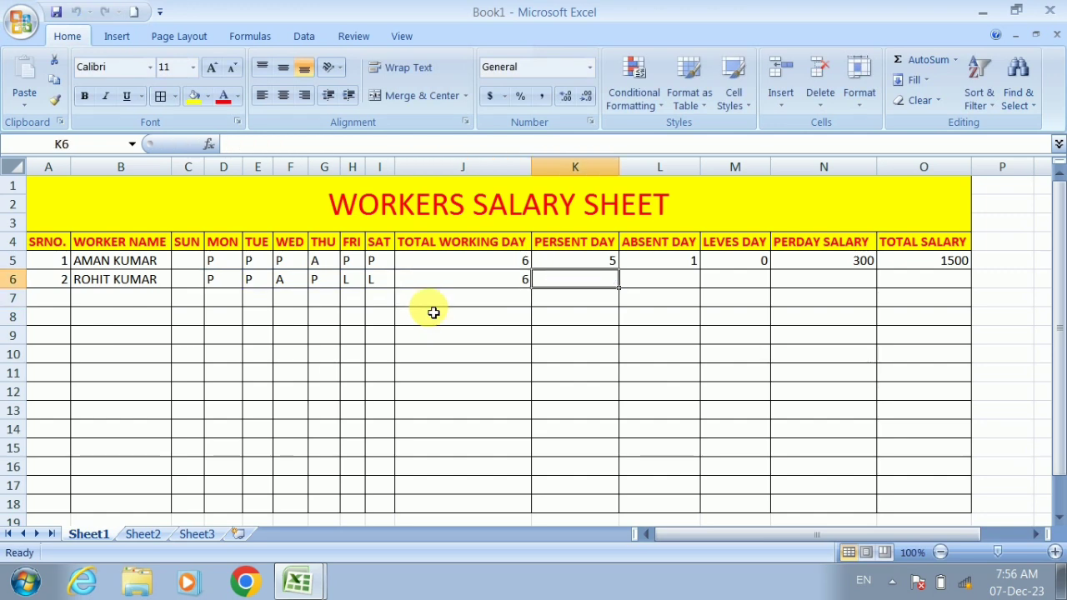
# Step: Enter =COUNTIF(D6:I6,"P") in K6, giving worker 2 3 present days
pyautogui.write('=')
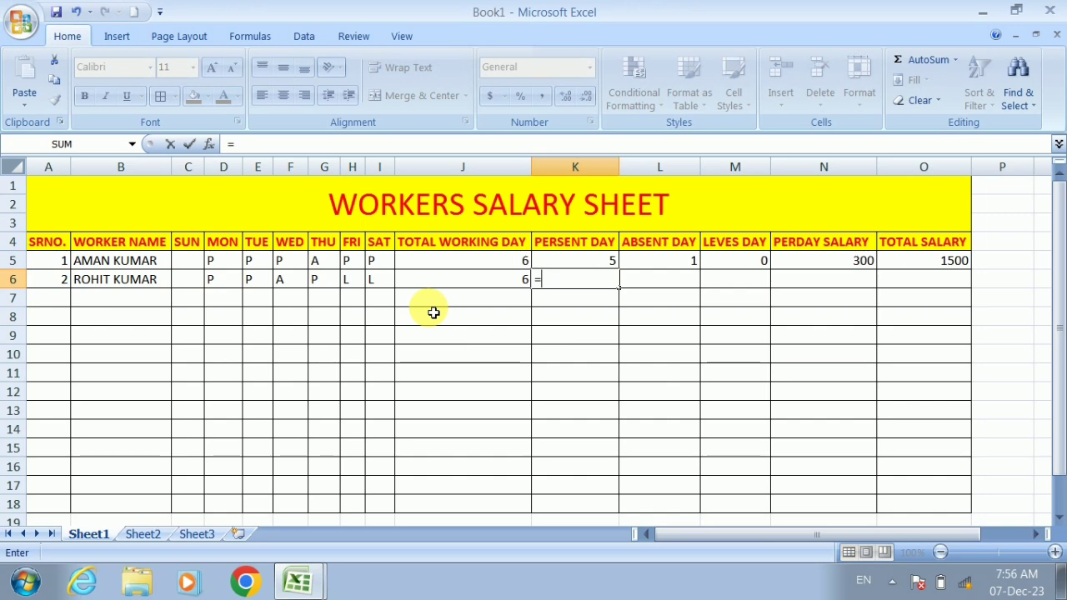
pyautogui.write('COUNTIF')
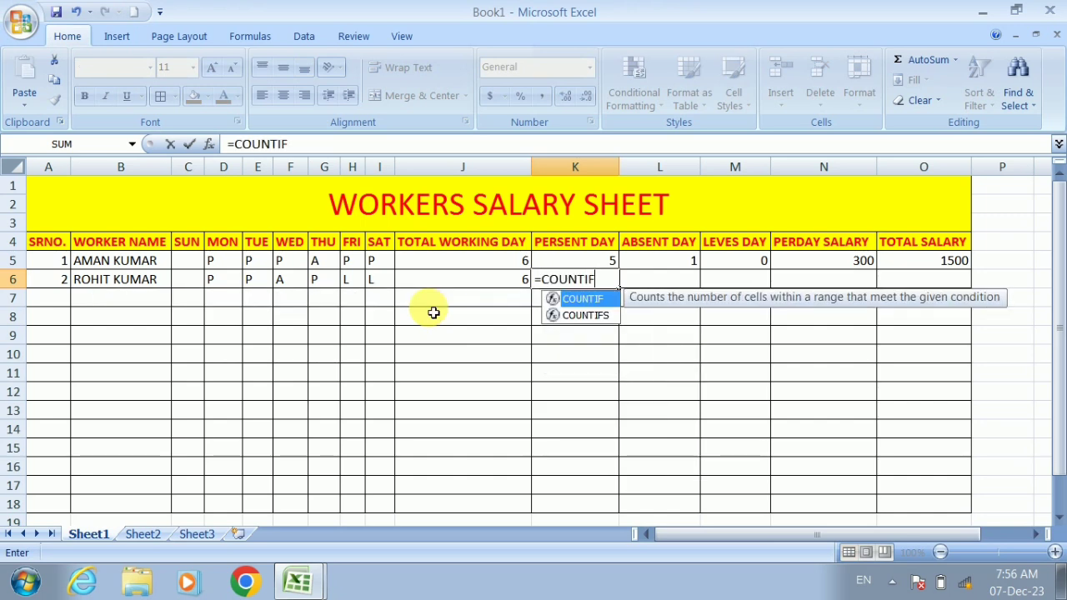
pyautogui.write('(')
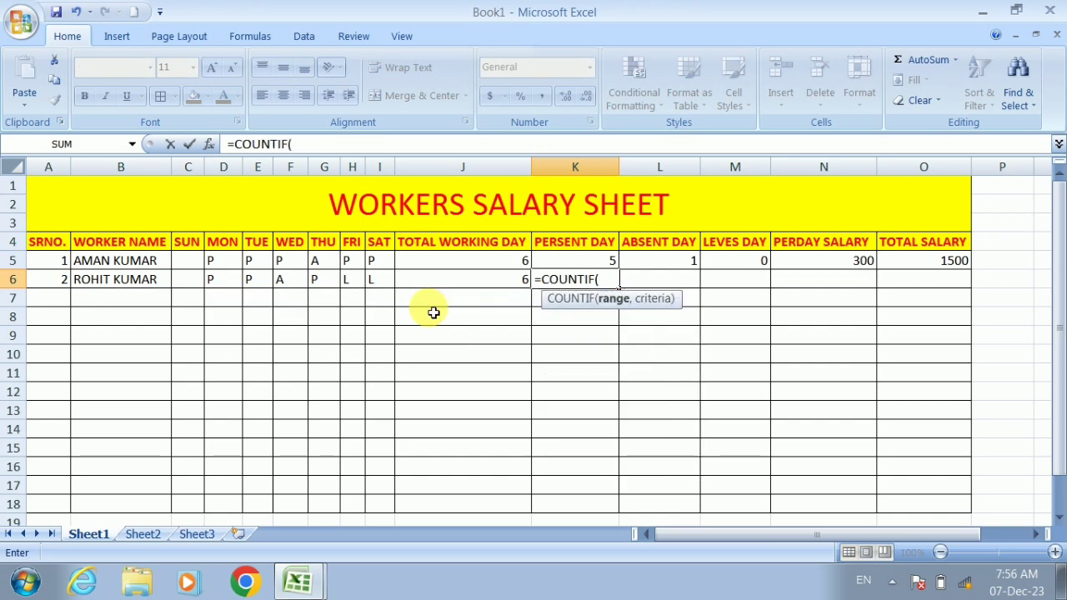
pyautogui.press('Left')
pyautogui.press('Left')
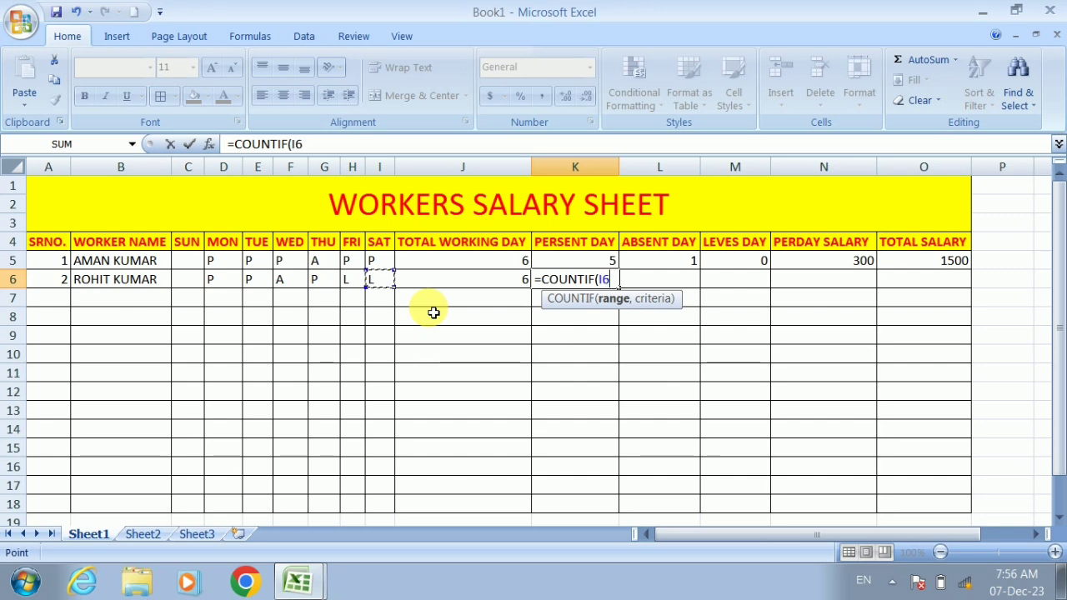
pyautogui.press('Left')
pyautogui.press('Left')
pyautogui.press('Left')
pyautogui.press('Left')
pyautogui.press('Left')
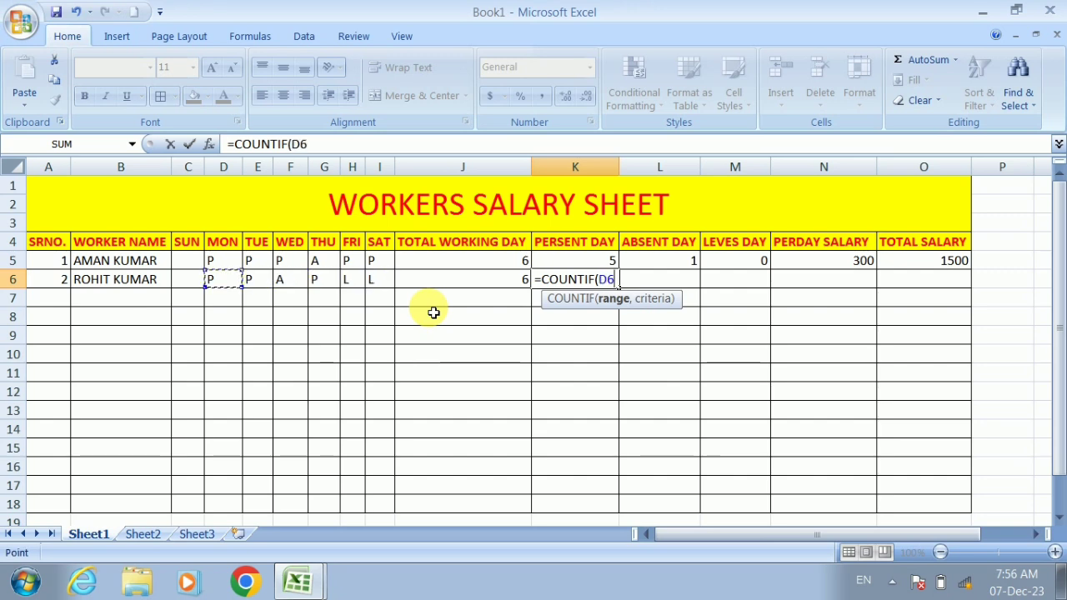
pyautogui.hotkey('shift', 'Right')
pyautogui.hotkey('shift', 'Right')
pyautogui.hotkey('shift', 'Right')
pyautogui.hotkey('shift', 'Right')
pyautogui.hotkey('shift', 'Right')
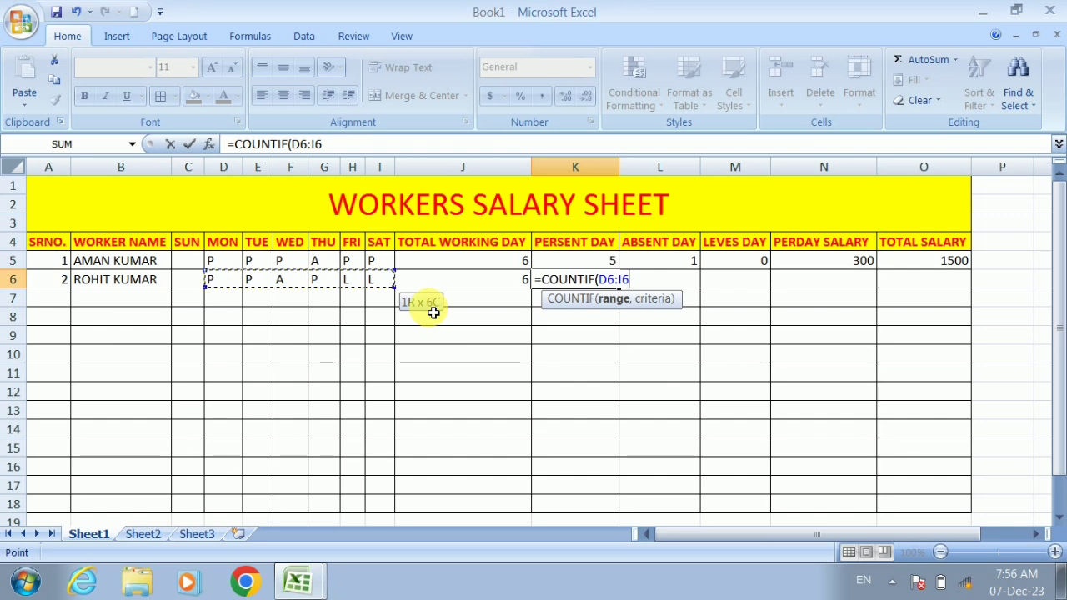
pyautogui.write(',"')
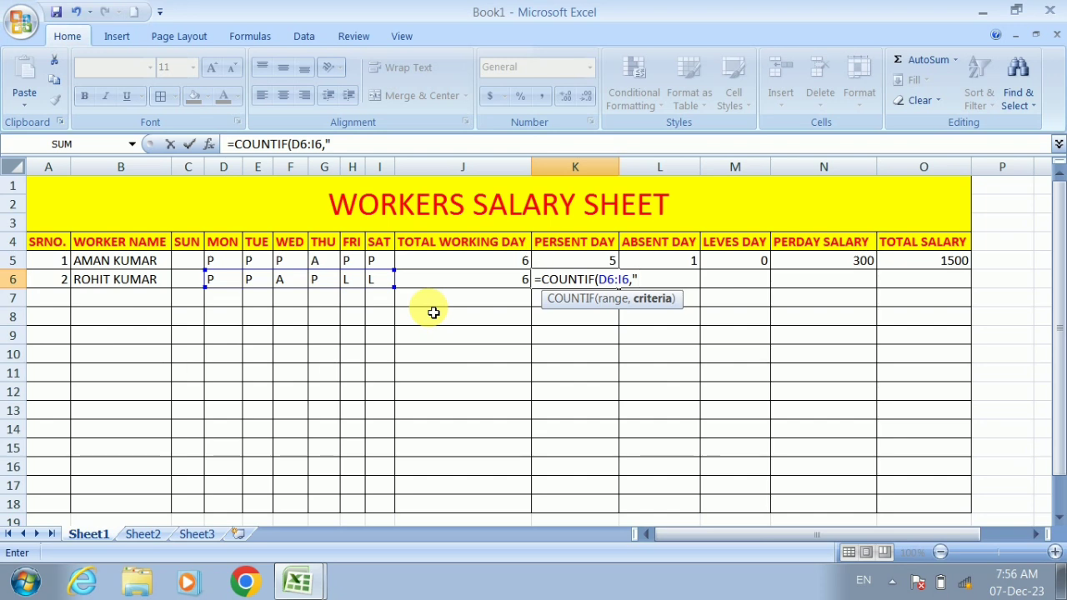
pyautogui.write('P"')
pyautogui.write(')')
pyautogui.press('Return')
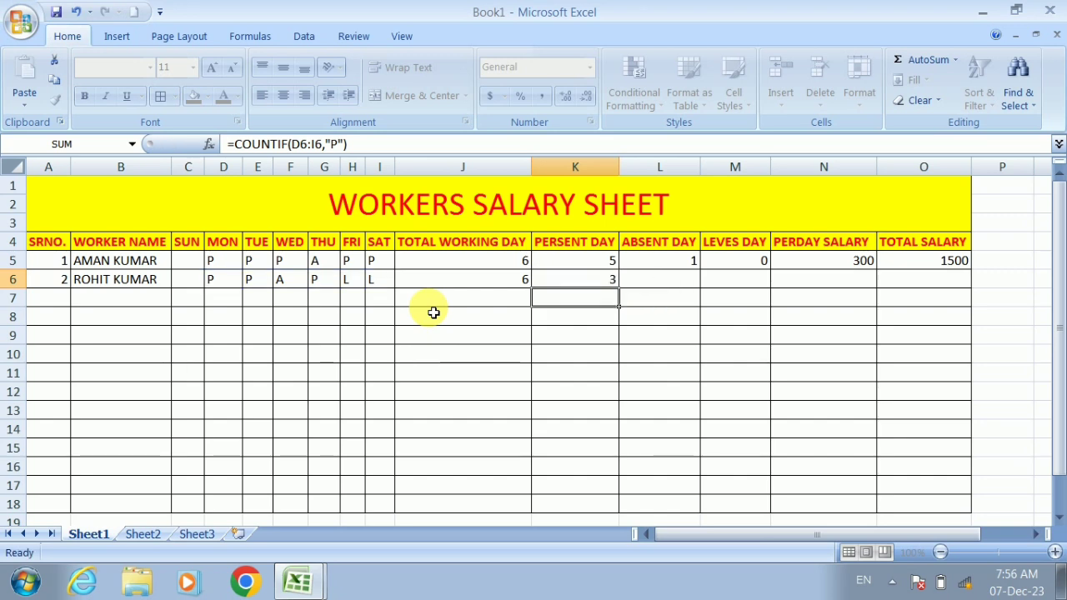
pyautogui.press('Up')
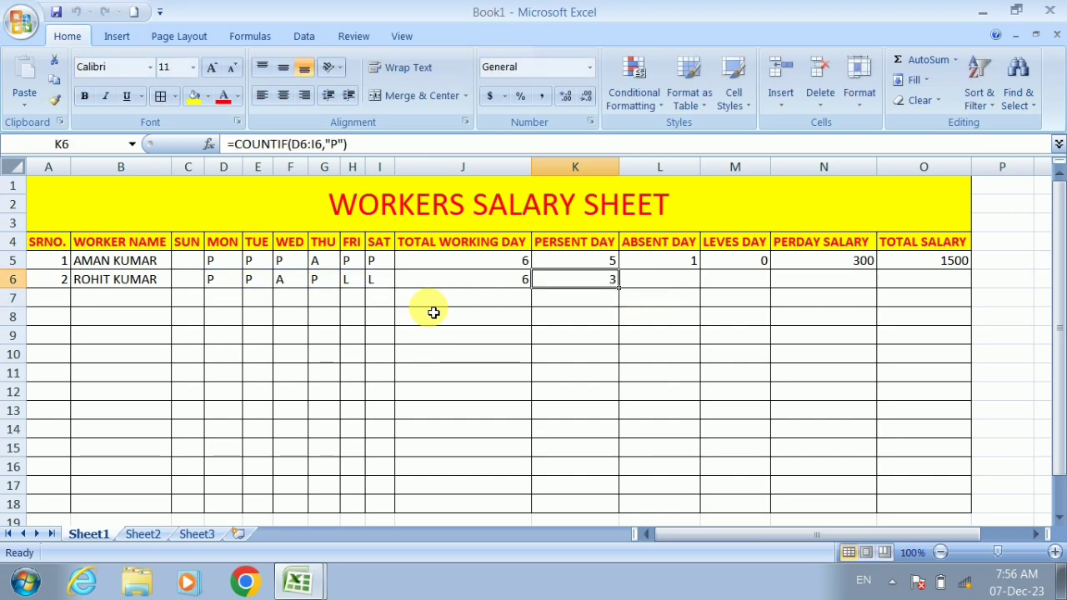
pyautogui.press('Right')
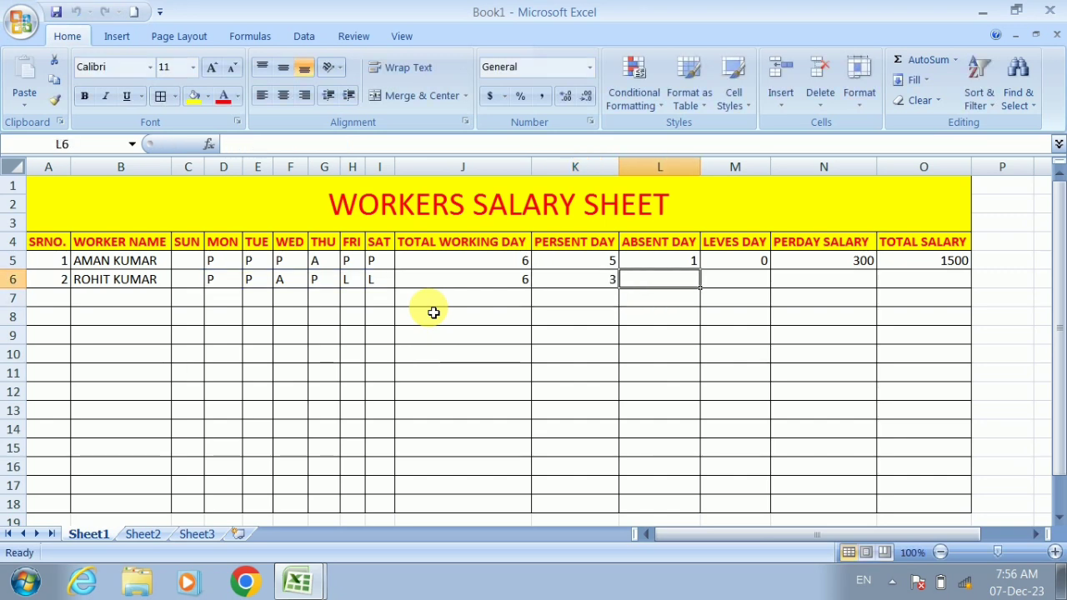
# Step: Enter =COUNTIF(D6:I6,"A") in L6, giving worker 2 1 absent day
pyautogui.write('=')
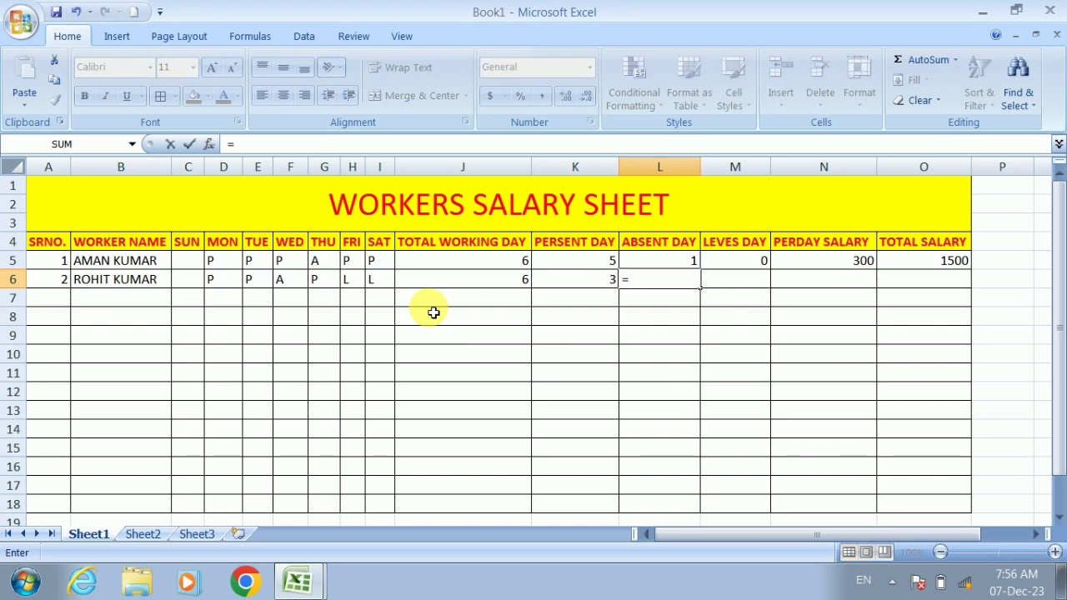
pyautogui.write('COUNTIF')
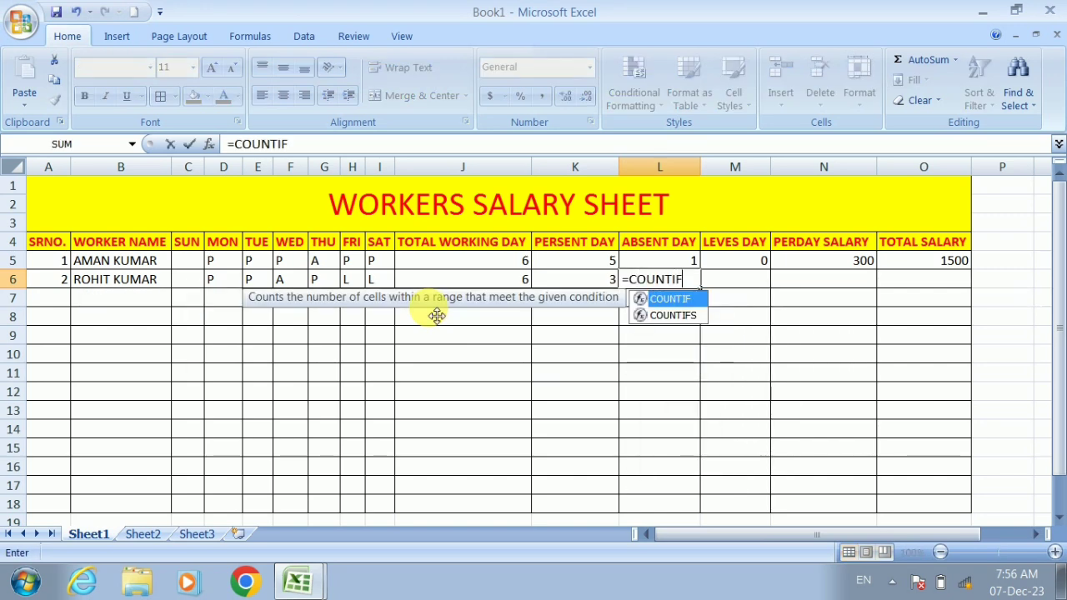
pyautogui.write('(')
pyautogui.press('Left')
pyautogui.press('Left')
pyautogui.press('Left')
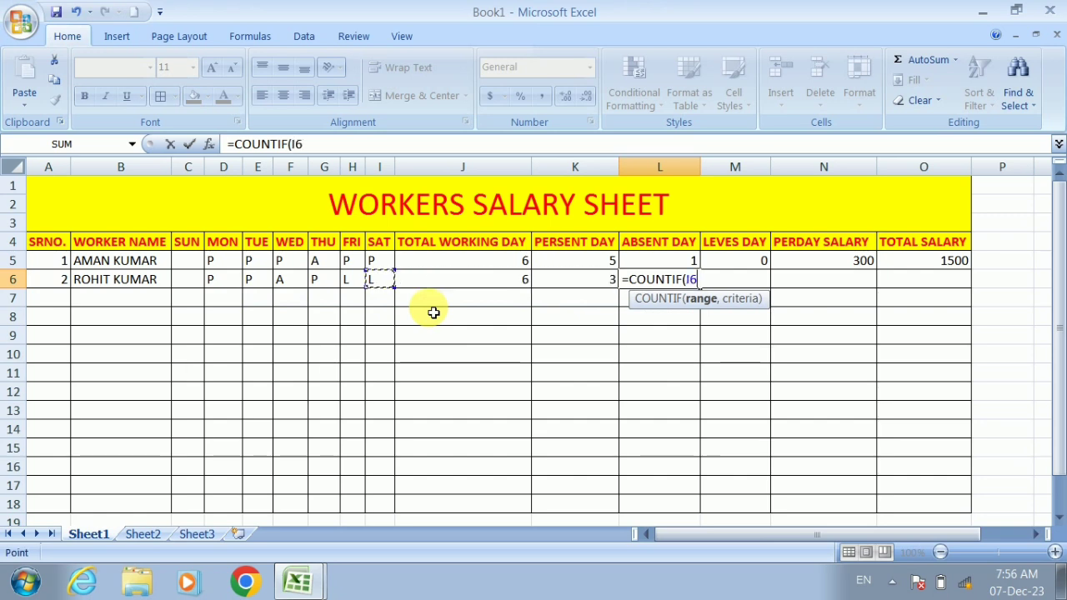
pyautogui.press('Left')
pyautogui.press('Left')
pyautogui.press('Left')
pyautogui.press('Left')
pyautogui.press('Left')
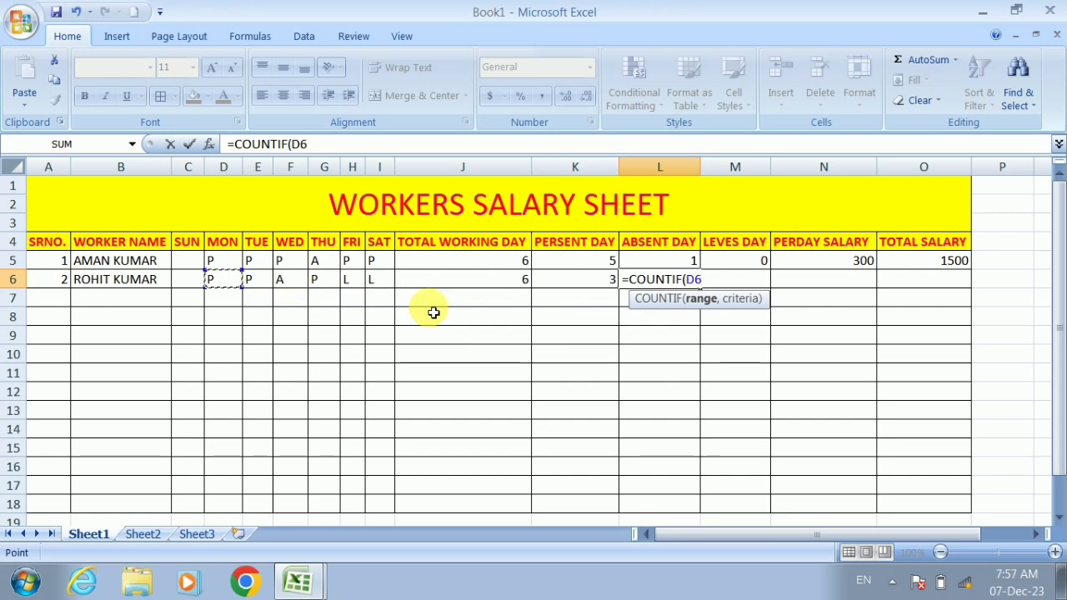
pyautogui.hotkey('shift', 'Right')
pyautogui.hotkey('shift', 'Right')
pyautogui.hotkey('shift', 'Right')
pyautogui.hotkey('shift', 'Right')
pyautogui.hotkey('shift', 'Right')
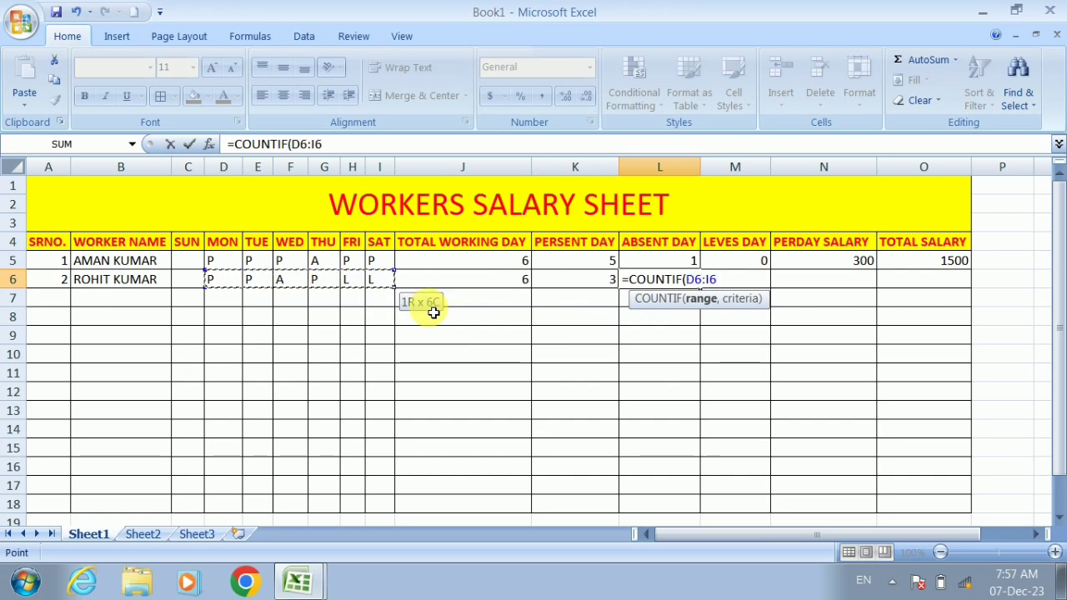
pyautogui.write(',"')
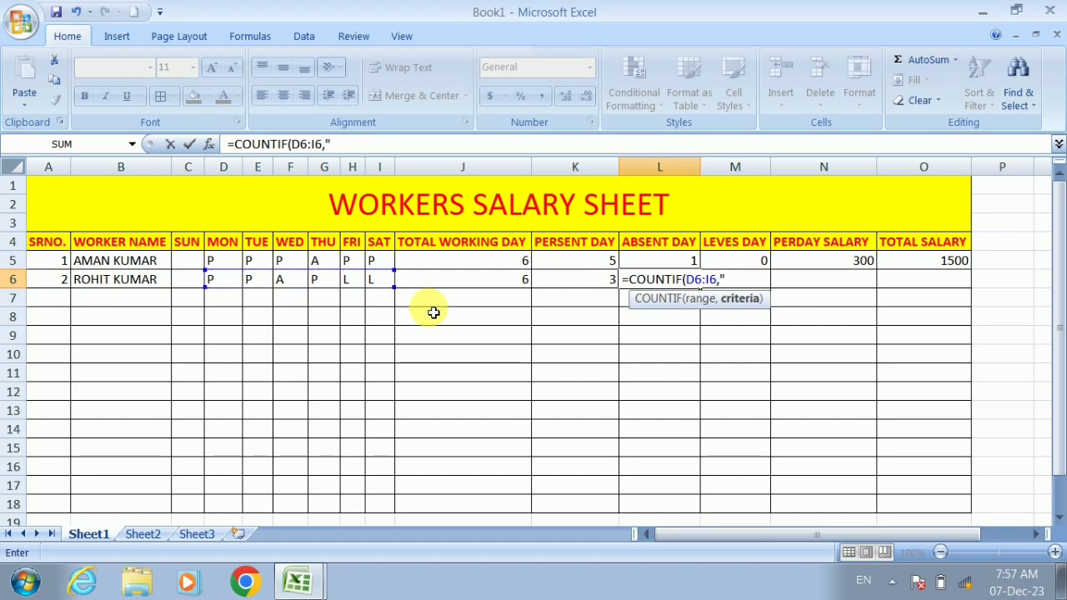
pyautogui.write('A"')
pyautogui.write(')')
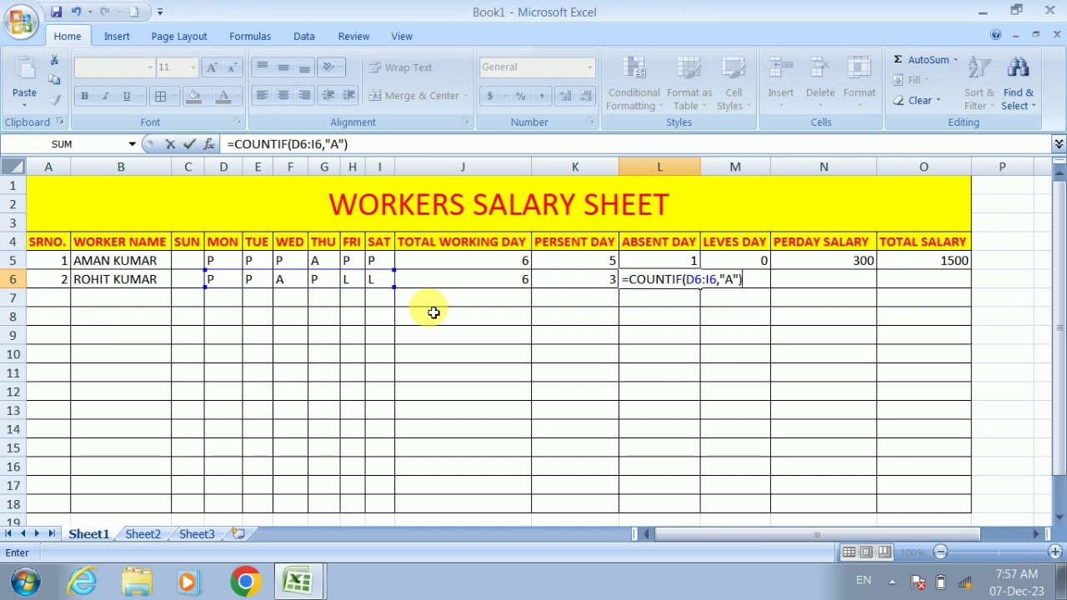
pyautogui.press('Return')
pyautogui.press('Up')
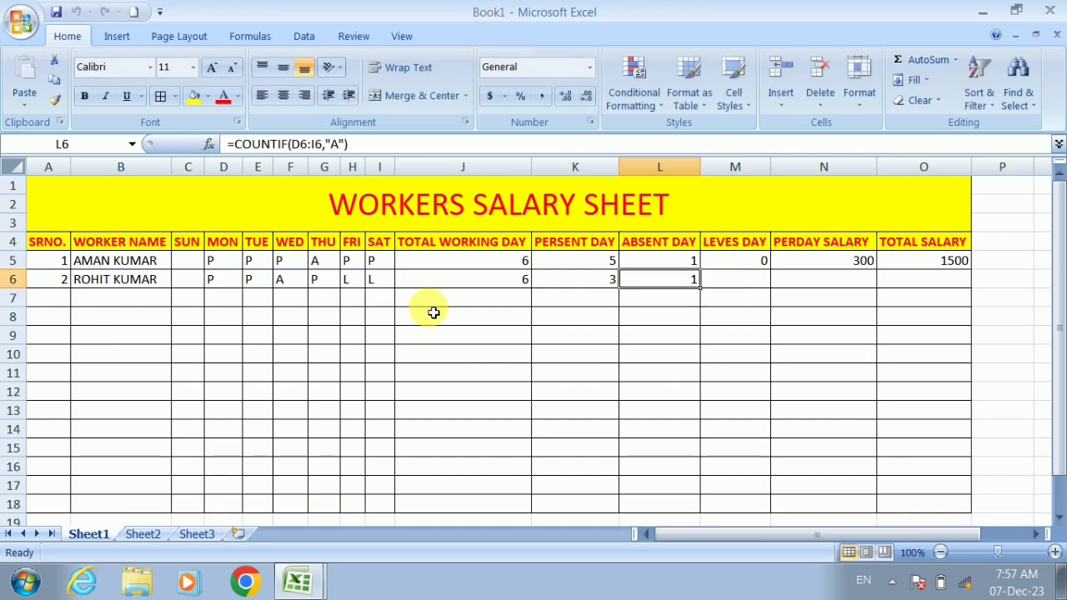
pyautogui.press('Right')
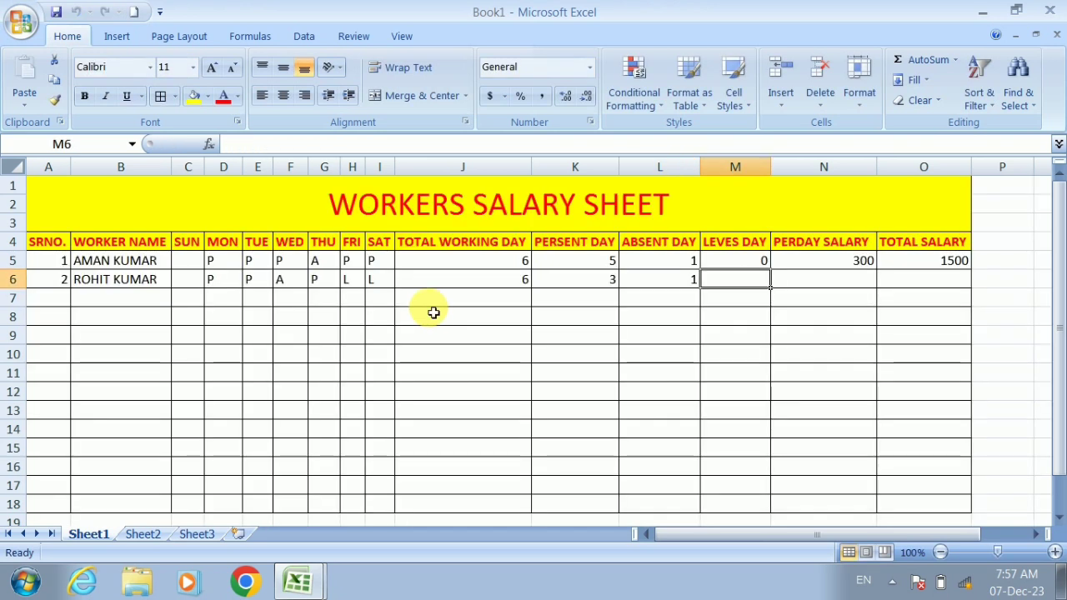
# Step: Enter =COUNTIF(D6:I6,"L") in M6, giving worker 2 2 leave days
pyautogui.write('=')
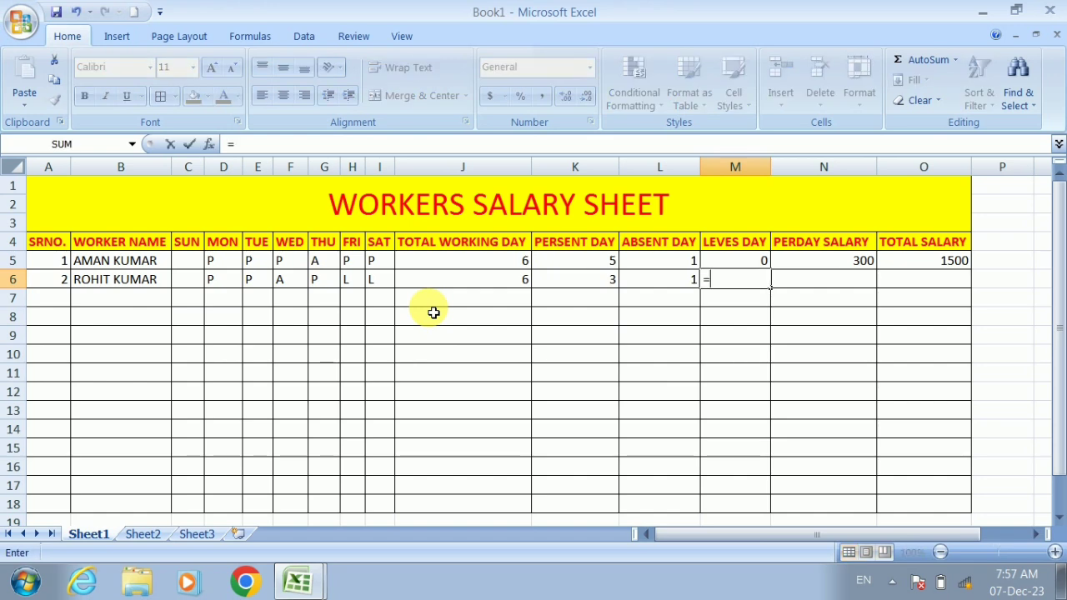
pyautogui.write('COUNTIF')
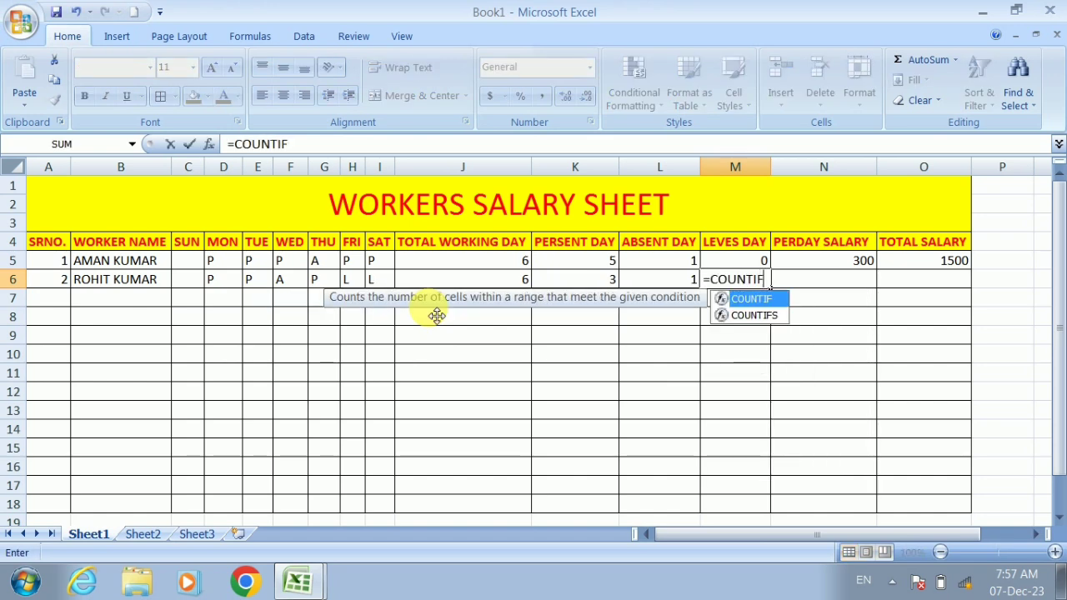
pyautogui.write('(')
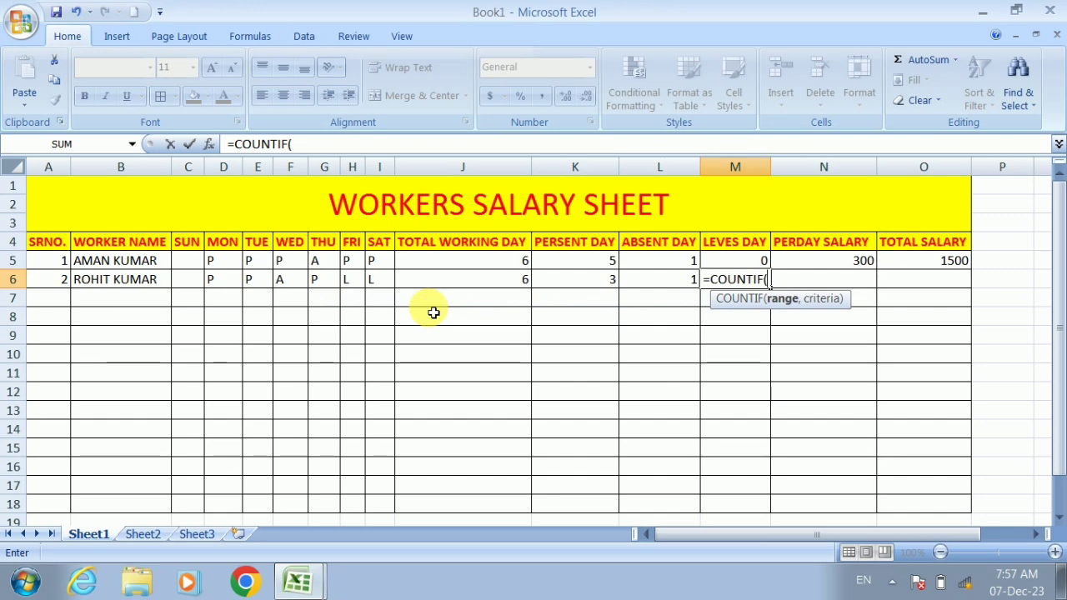
pyautogui.press('Left')
pyautogui.press('Left')
pyautogui.press('Left')
pyautogui.press('Left')
pyautogui.press('Left')
pyautogui.press('Left')
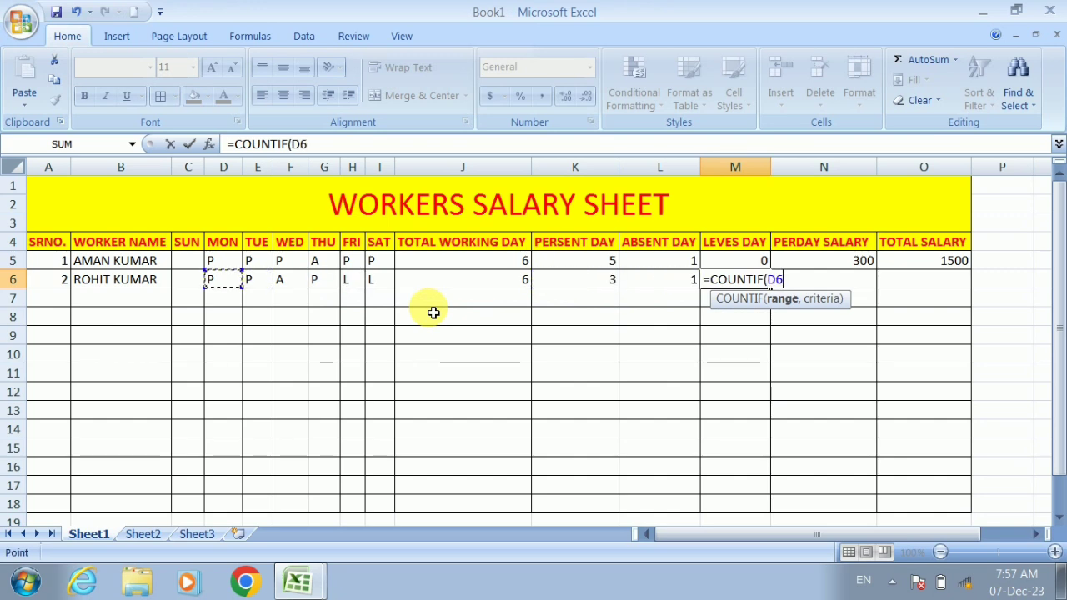
pyautogui.hotkey('shift', 'Right')
pyautogui.hotkey('shift', 'Right')
pyautogui.hotkey('shift', 'Right')
pyautogui.hotkey('shift', 'Right')
pyautogui.hotkey('shift', 'Right')
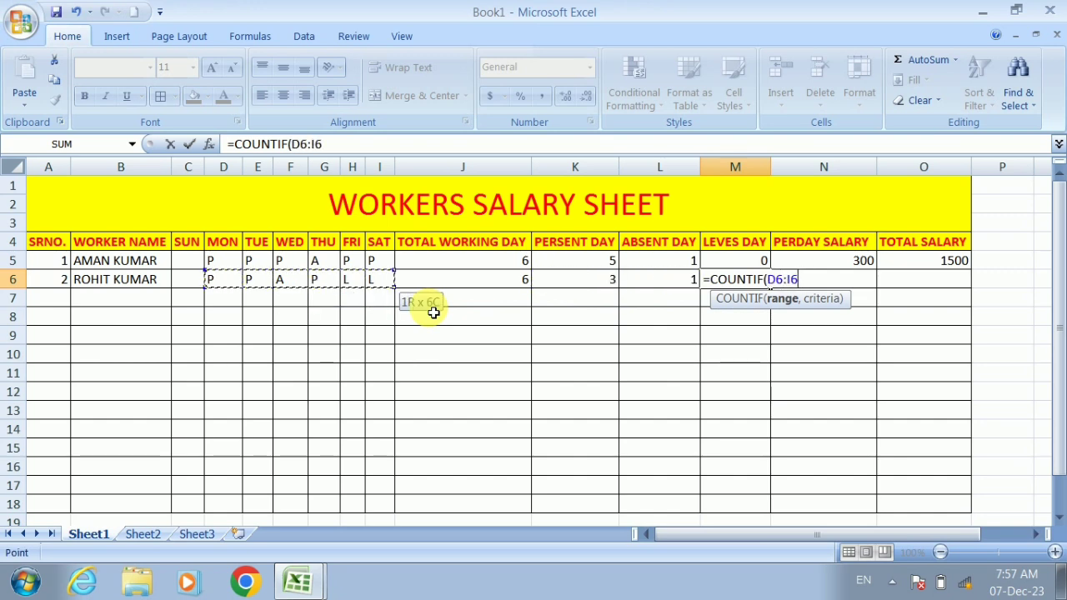
pyautogui.write(',"')
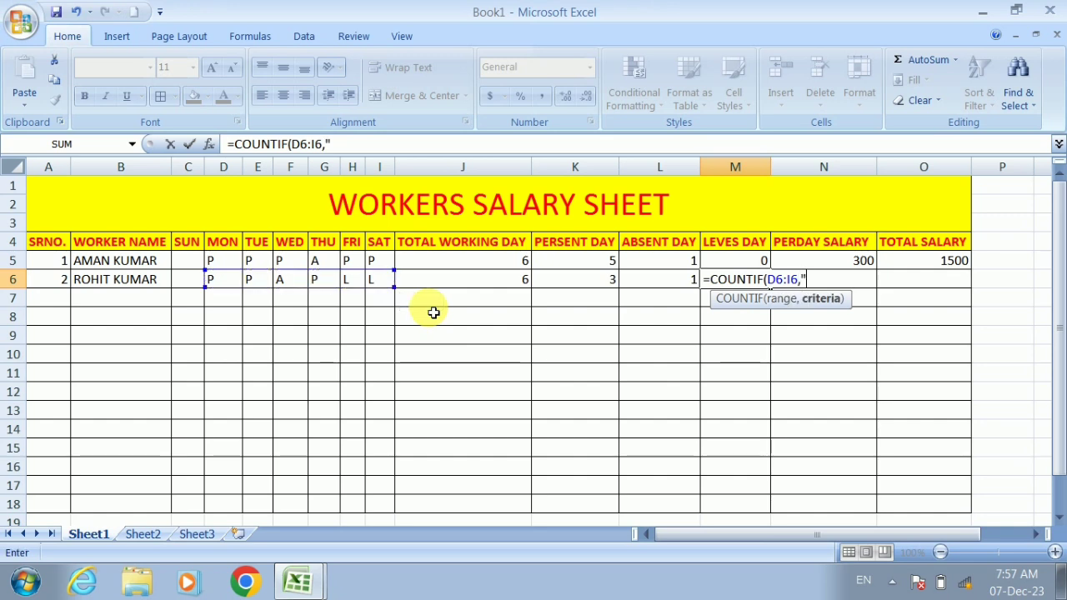
pyautogui.write('L")')
pyautogui.press('Return')
pyautogui.press('Up')
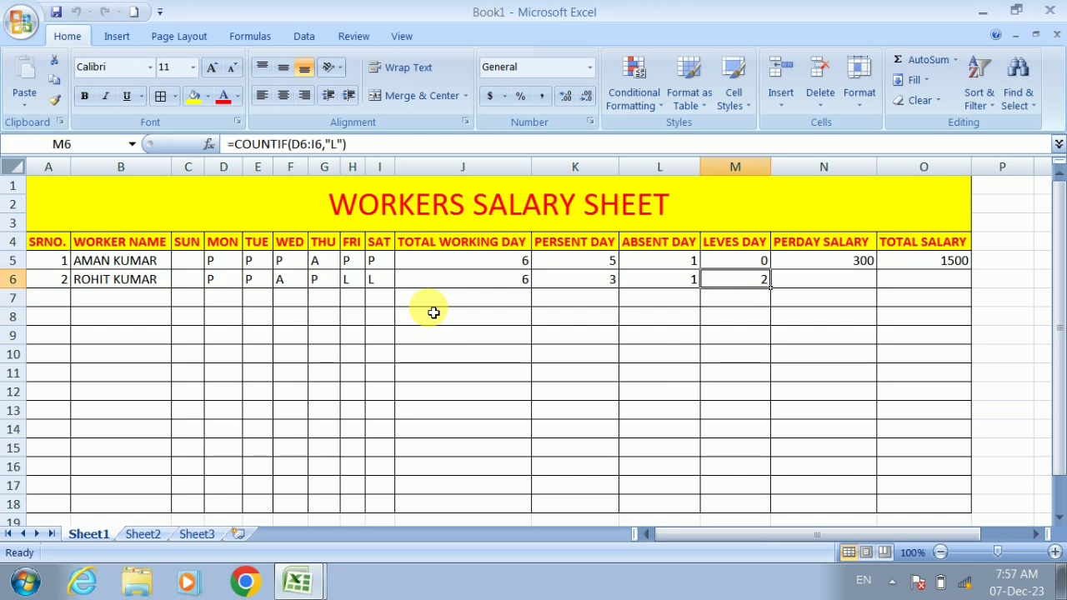
pyautogui.press('Right')
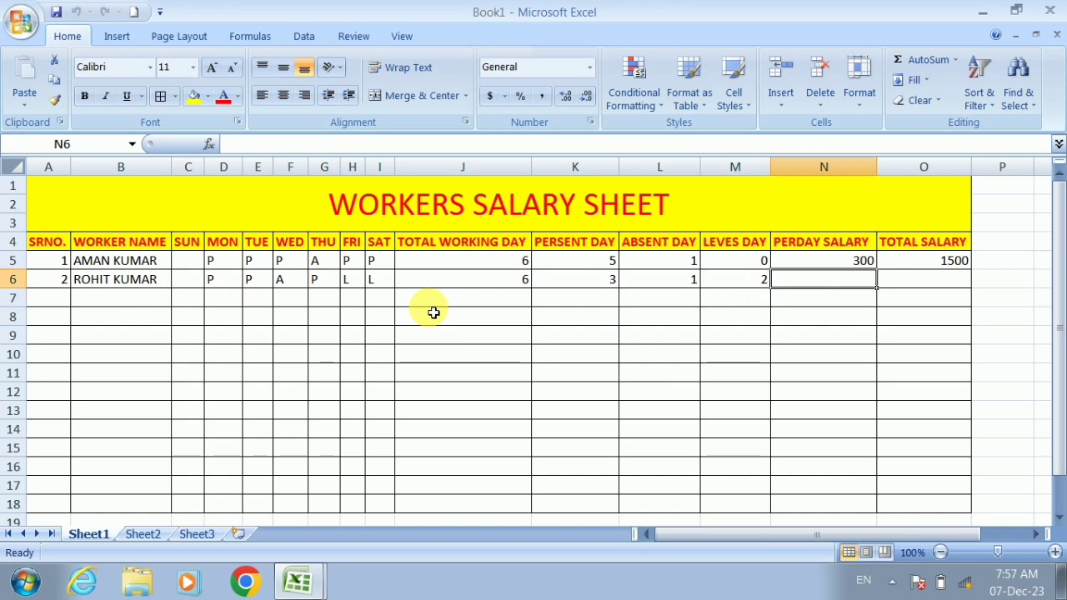
# Step: Enter 200 in N6 and =N6*K6 in O6, giving worker 2 a 600 total
pyautogui.write('200')
pyautogui.press('Right')
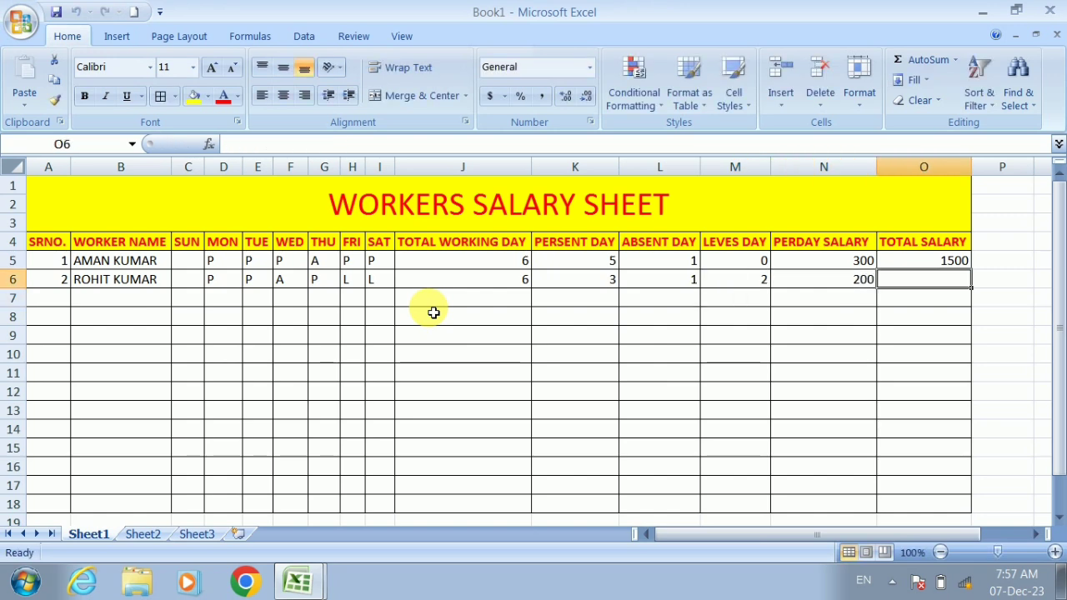
pyautogui.write('=')
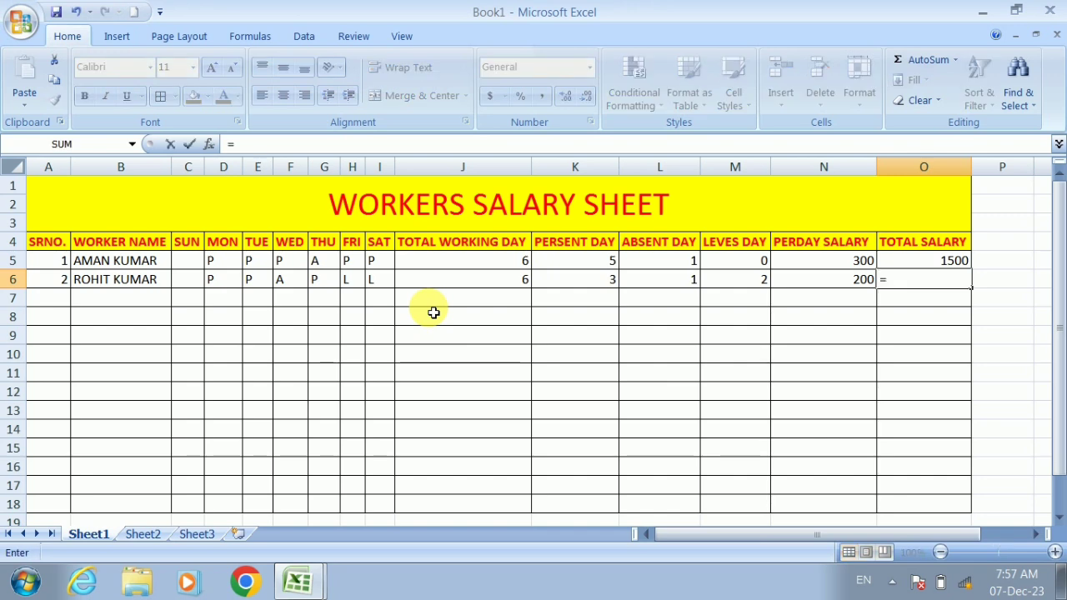
pyautogui.press('Left')
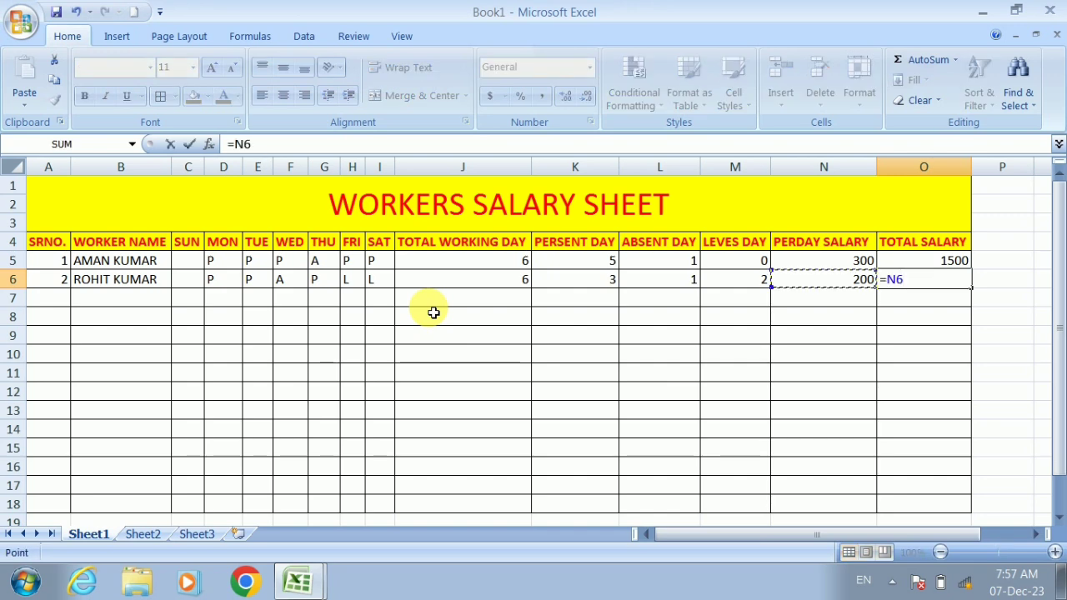
pyautogui.write('*')
pyautogui.press('Left')
pyautogui.press('Left')
pyautogui.press('Left')
pyautogui.press('Left')
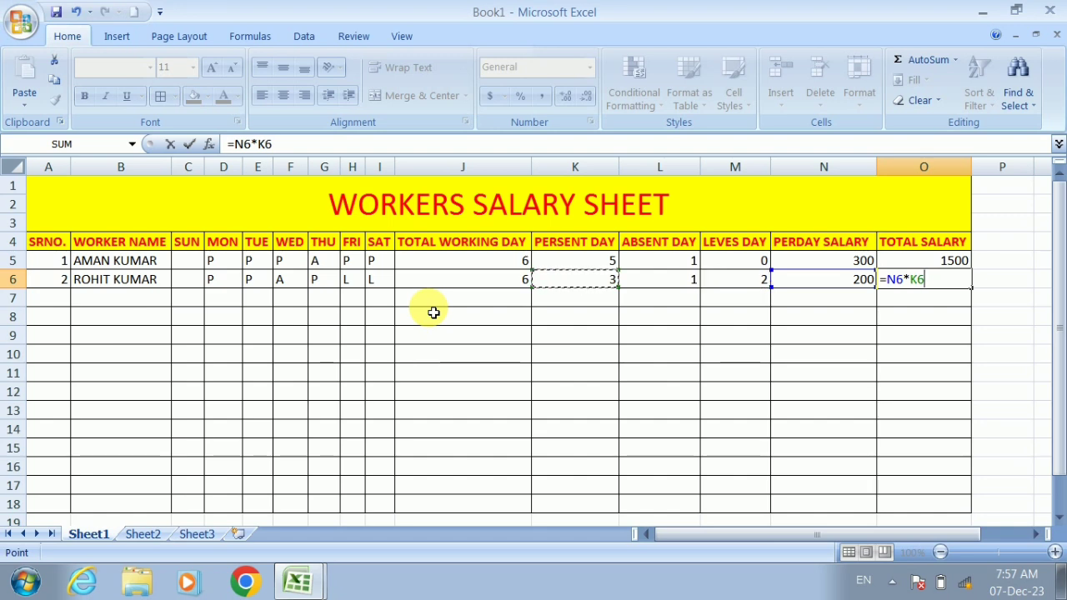
pyautogui.press('Return')
pyautogui.press('Left')
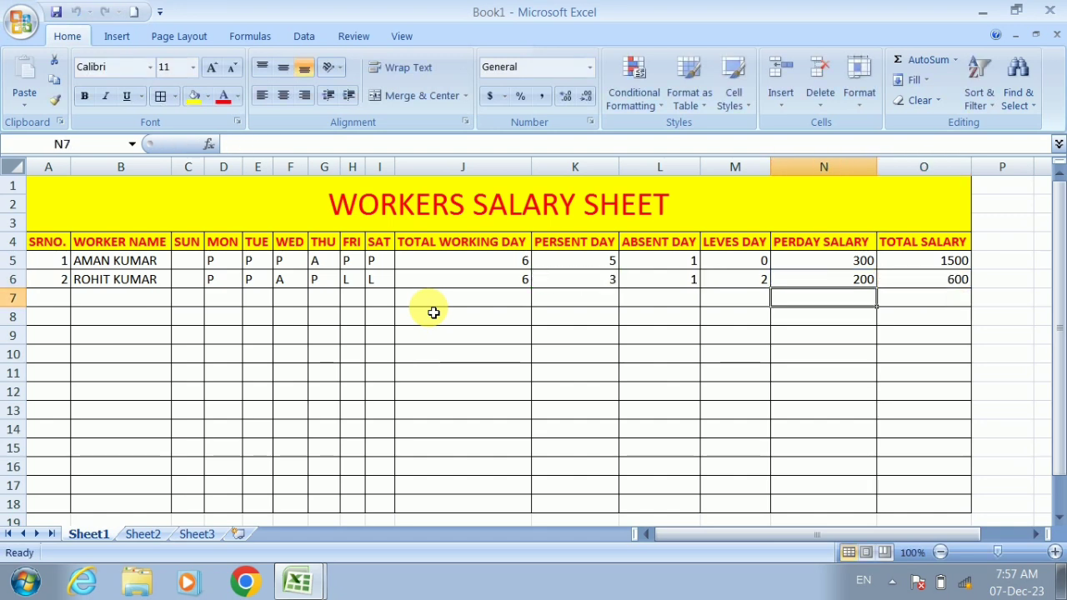
pyautogui.press('Left')
pyautogui.press('Left')
pyautogui.press('Left')
pyautogui.press('Left')
pyautogui.press('Left')
pyautogui.press('Left')
pyautogui.press('Left')
pyautogui.press('Left')
pyautogui.press('Left')
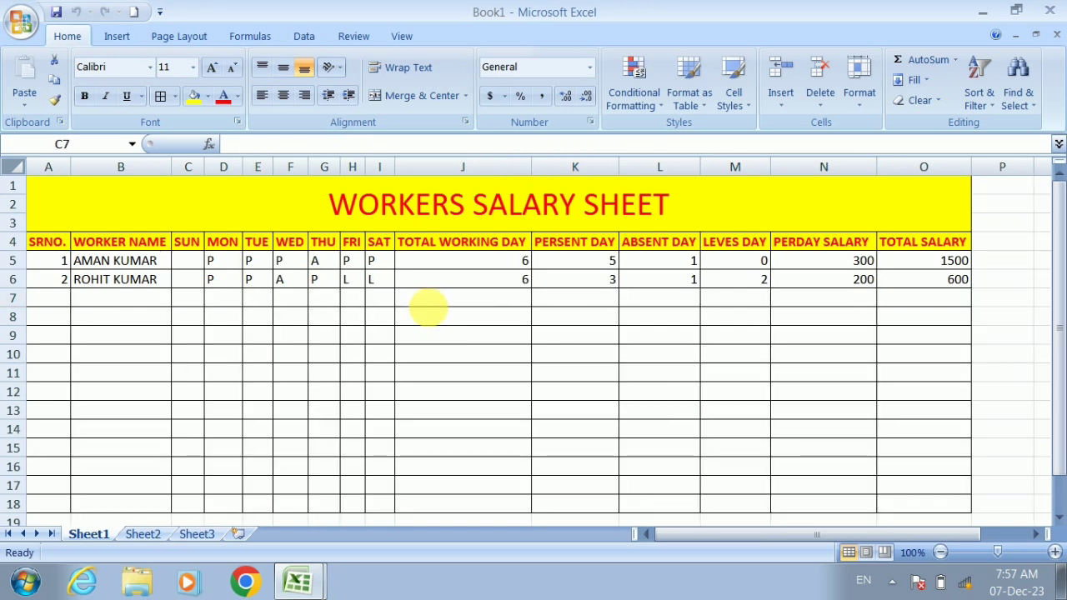
pyautogui.press('Left')
pyautogui.press('Left')
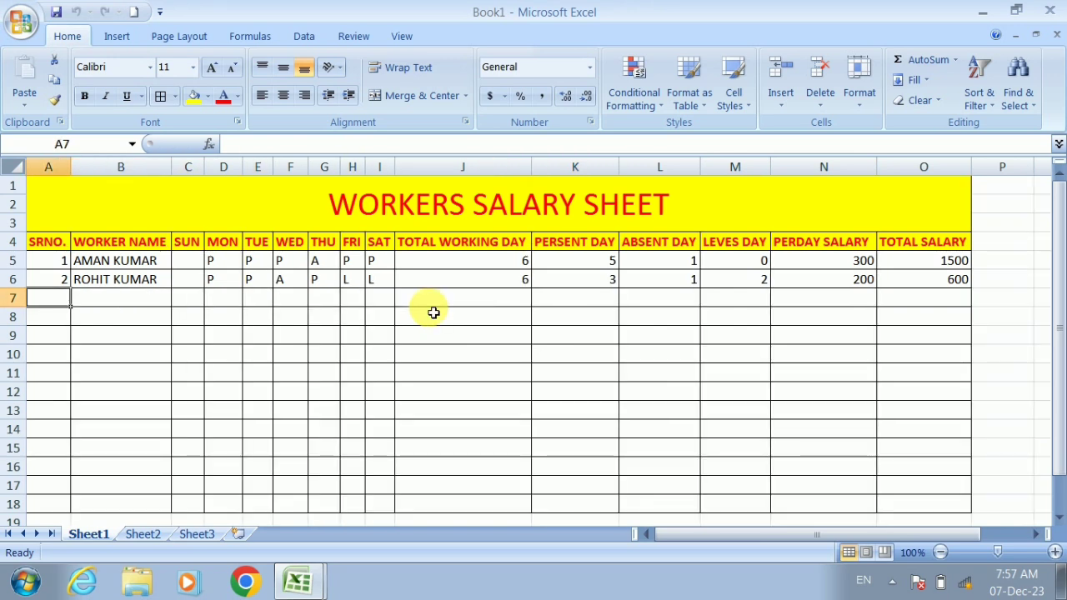
# Step: Fill row 7 with serial number 3, the worker's name, and P for all six days
pyautogui.write('3')
pyautogui.press('Tab')
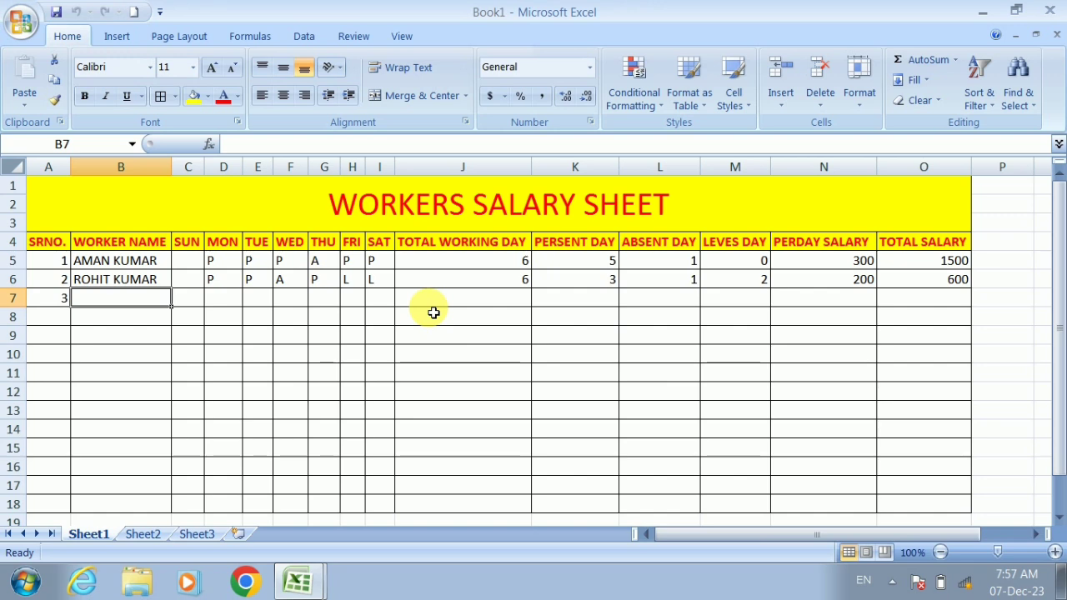
pyautogui.write('ROHAN')
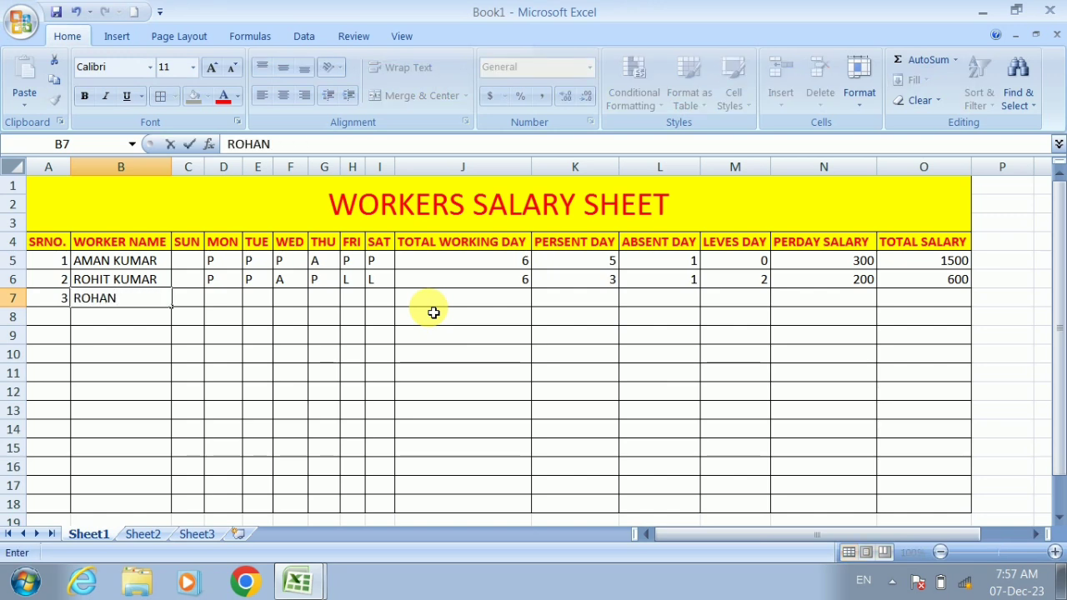
pyautogui.press('Tab')
pyautogui.press('Tab')
pyautogui.press('Down')
pyautogui.press('Up')
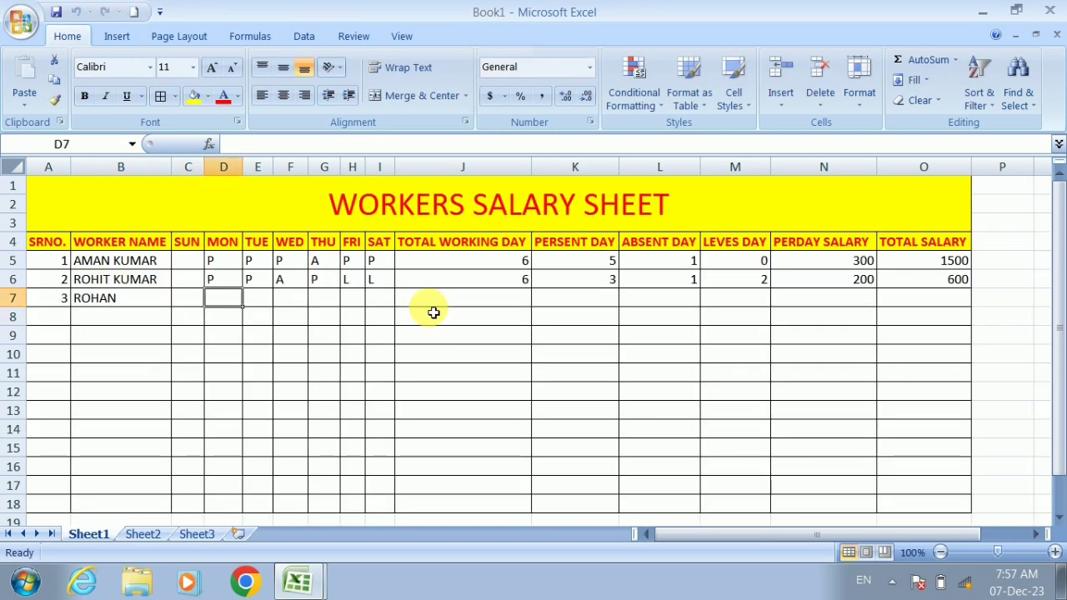
pyautogui.write('P\tP\tP\tP')
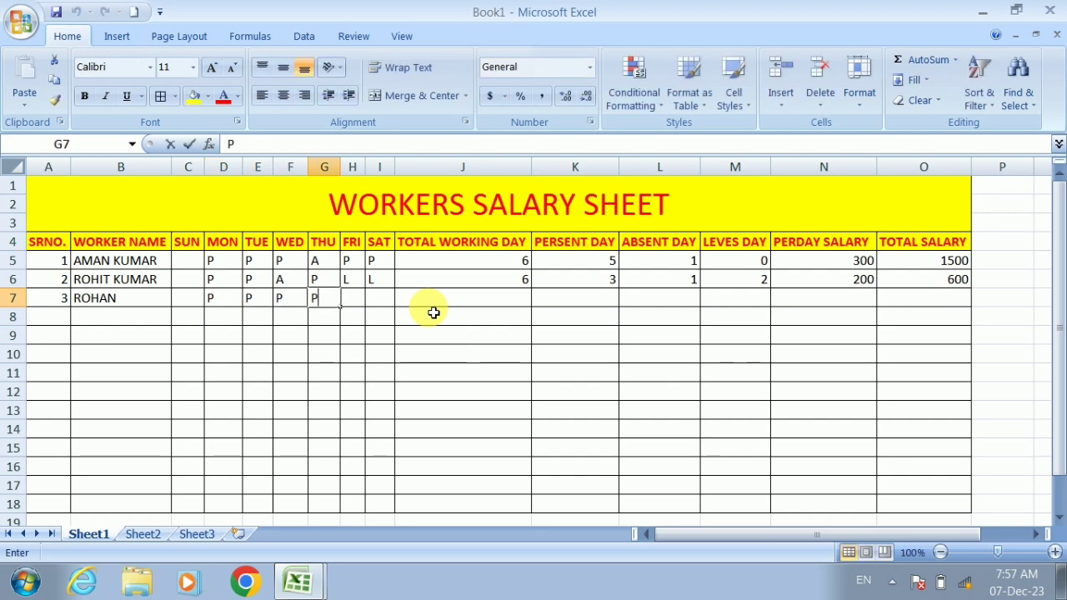
pyautogui.write('\tP\tP')
pyautogui.press('Tab')
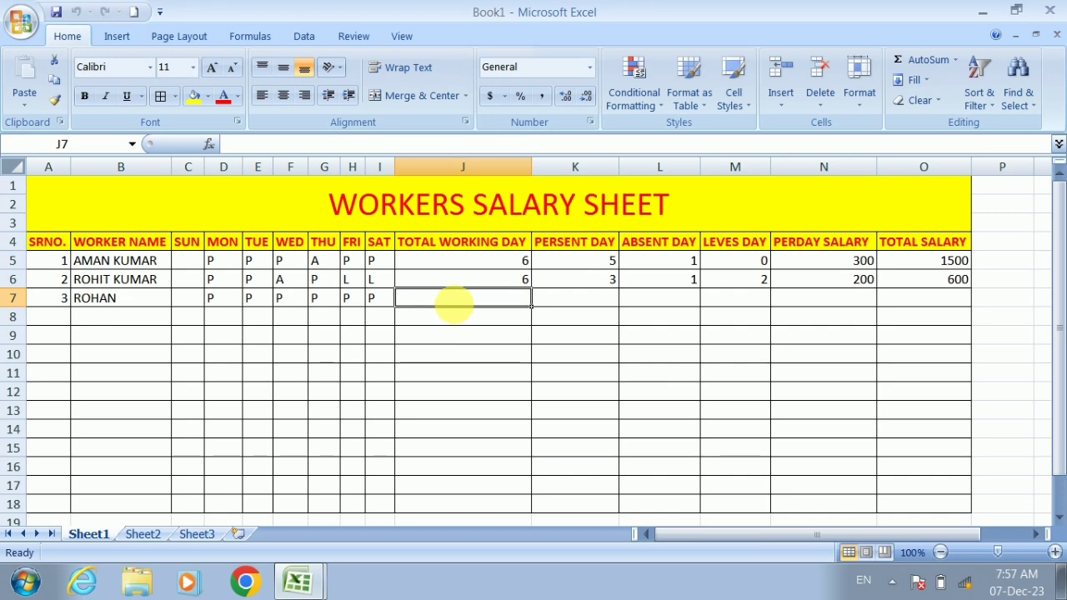
# Step: Fill the working-day and present-day formulas in columns J and K down to row 18
pyautogui.click(522, 284)
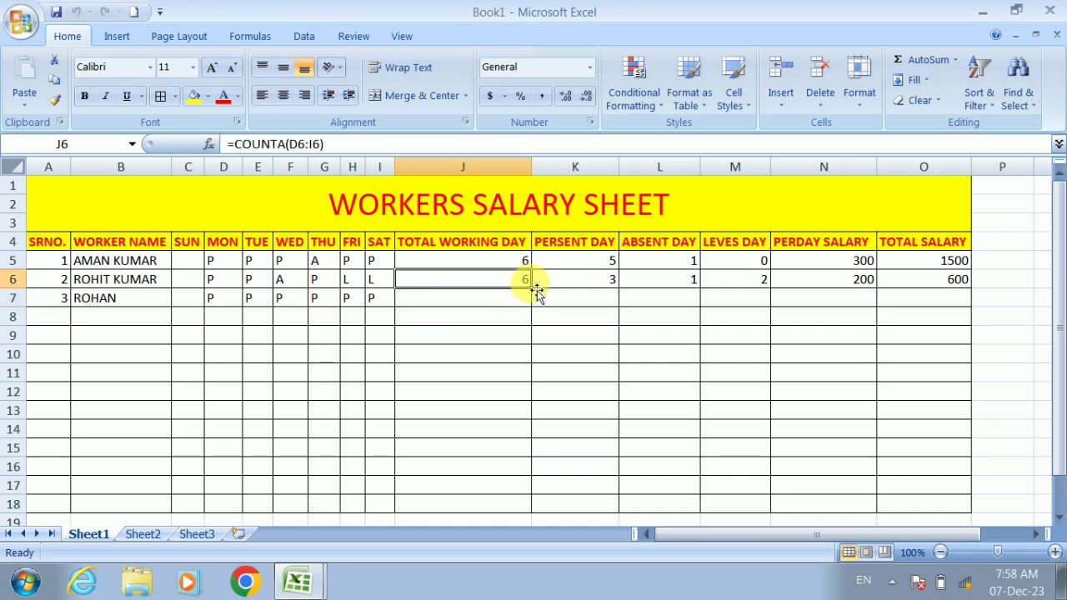
pyautogui.moveTo(531, 288); pyautogui.dragTo(531, 305)
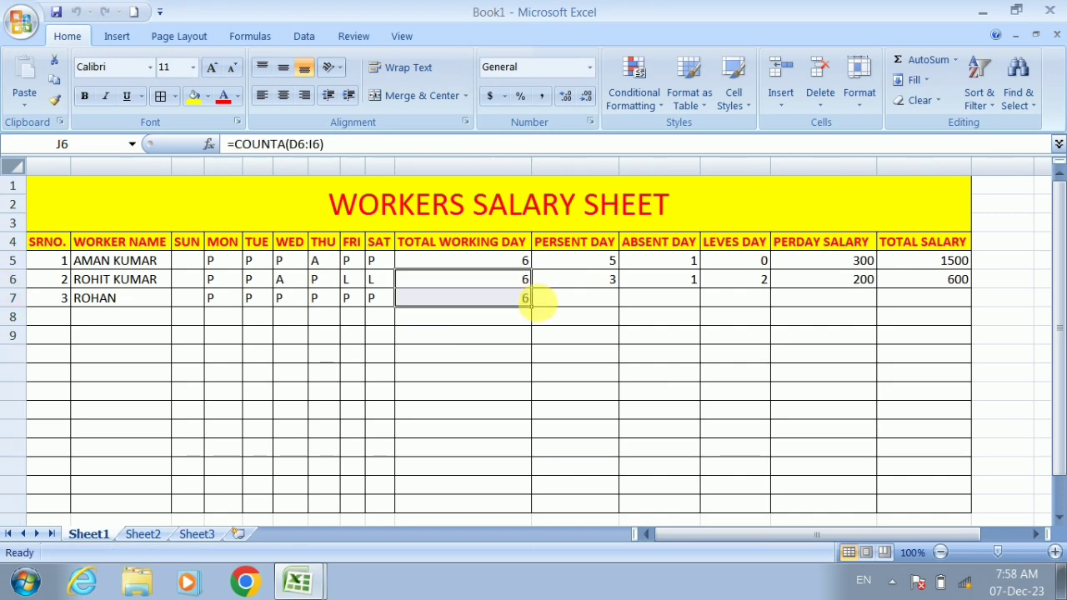
pyautogui.click(583, 284)
pyautogui.moveTo(618, 287)
pyautogui.mouseDown()
pyautogui.moveTo(624, 310)
pyautogui.moveTo(614, 303)
pyautogui.mouseUp()
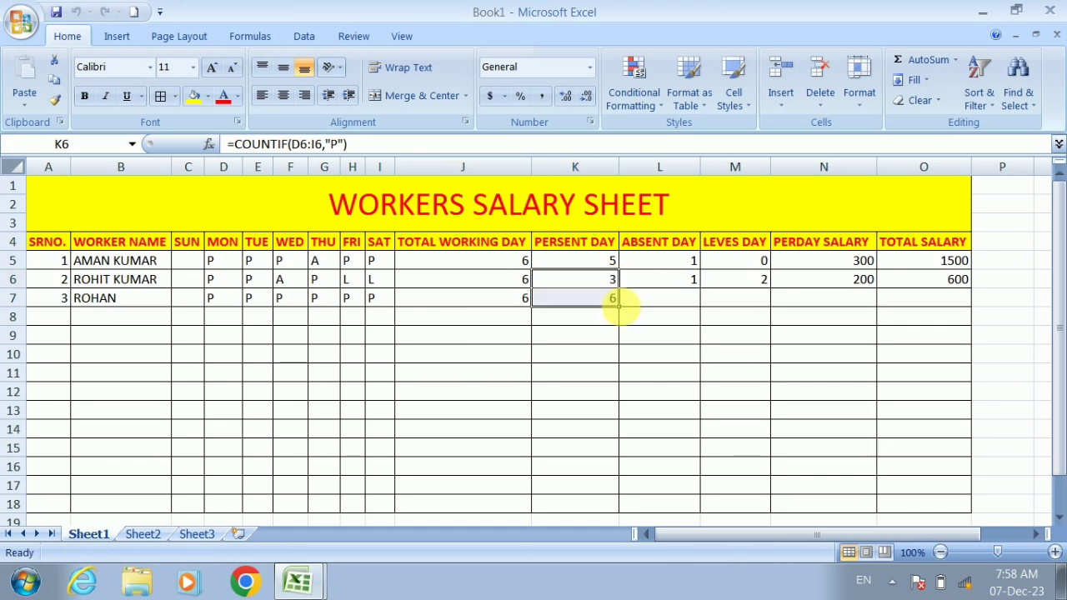
pyautogui.moveTo(527, 262); pyautogui.dragTo(551, 486)
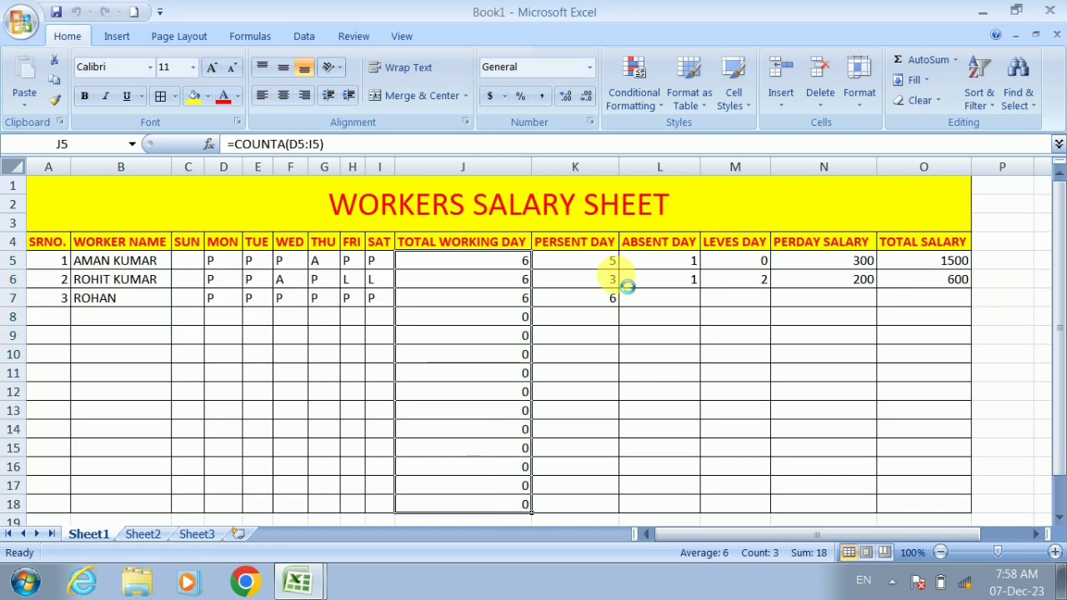
pyautogui.click(614, 262)
pyautogui.moveTo(618, 269); pyautogui.dragTo(626, 511)
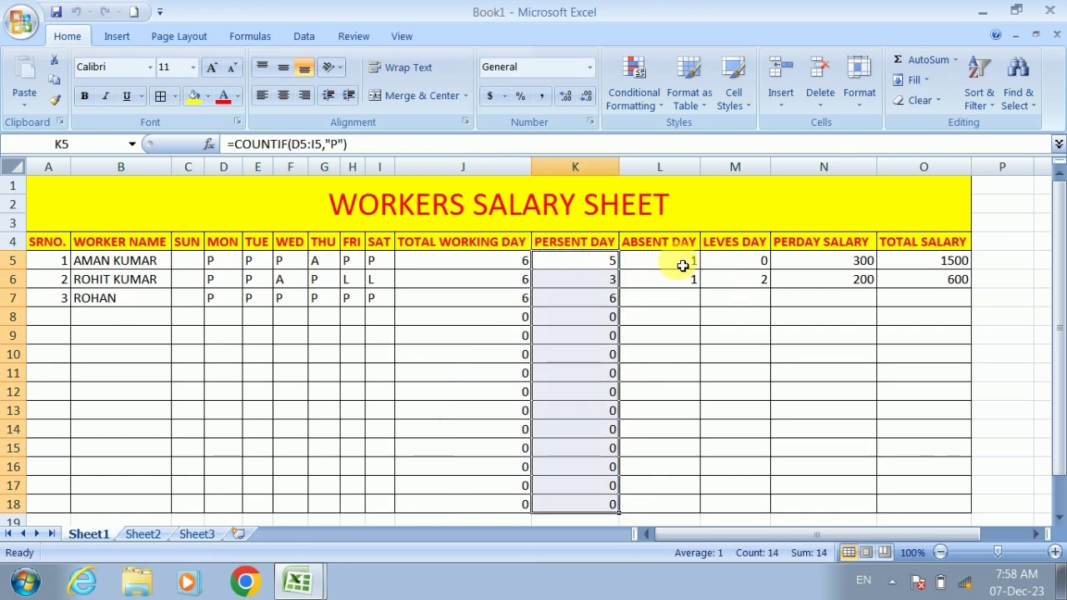
# Step: Fill the absent-day and leave-day formulas in columns L and M down to row 18
pyautogui.click(681, 263)
pyautogui.moveTo(702, 270); pyautogui.dragTo(705, 500)
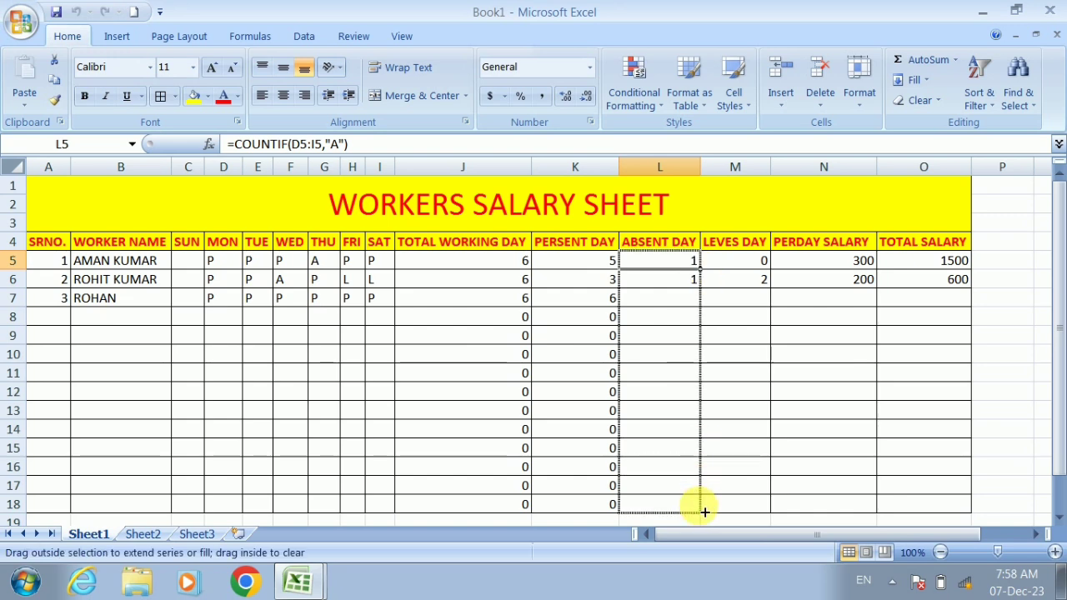
pyautogui.click(762, 265)
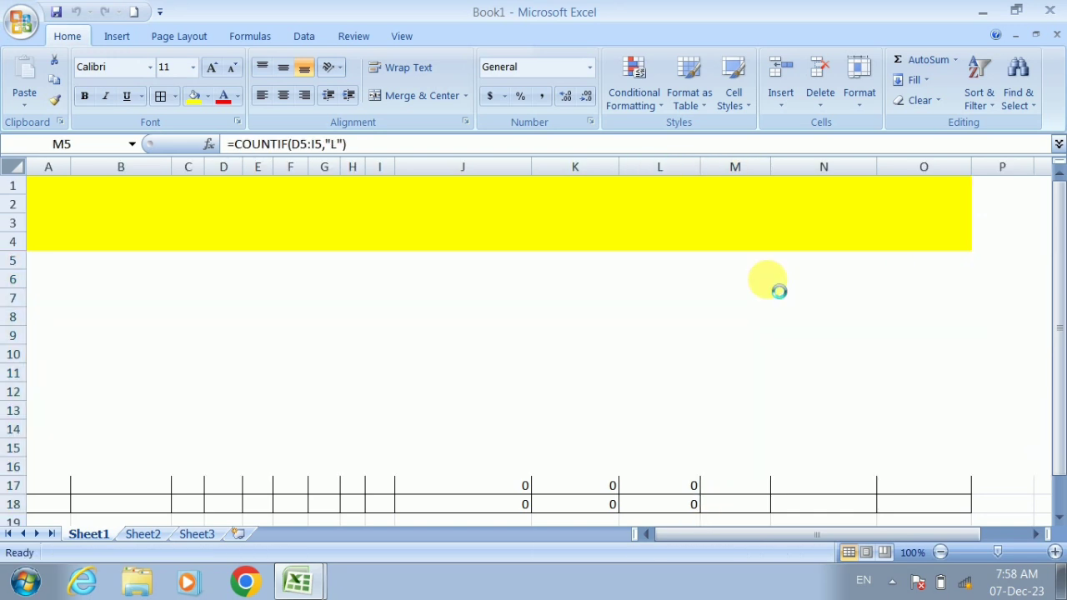
pyautogui.click(777, 280)
pyautogui.click(762, 262)
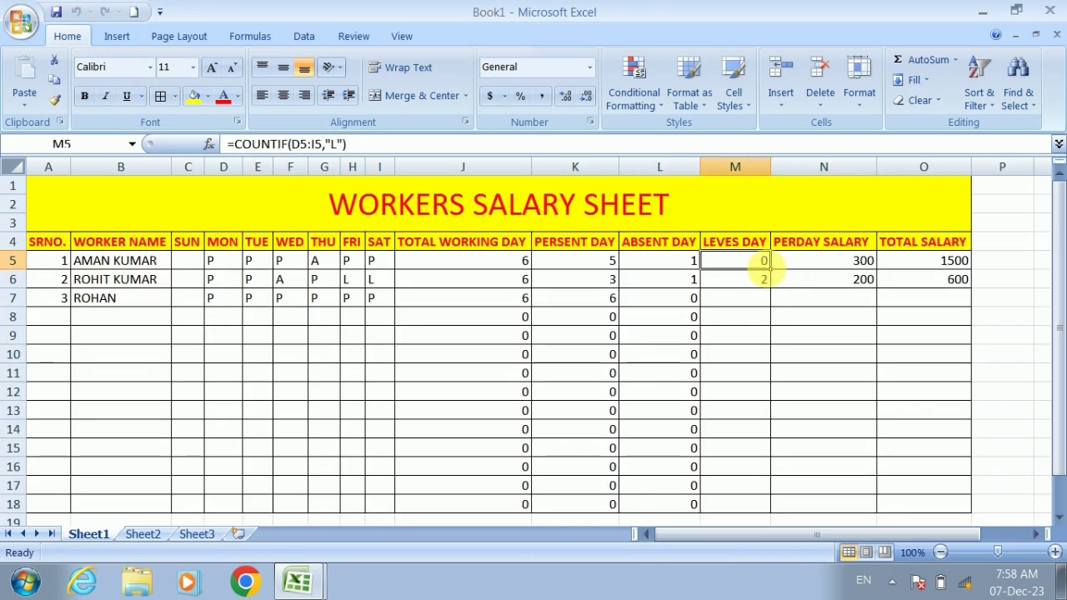
pyautogui.moveTo(770, 270); pyautogui.dragTo(768, 503)
# Step: Fill the 300 per-day salary and the =N5*K5 total salary down to row 18
pyautogui.click(852, 262)
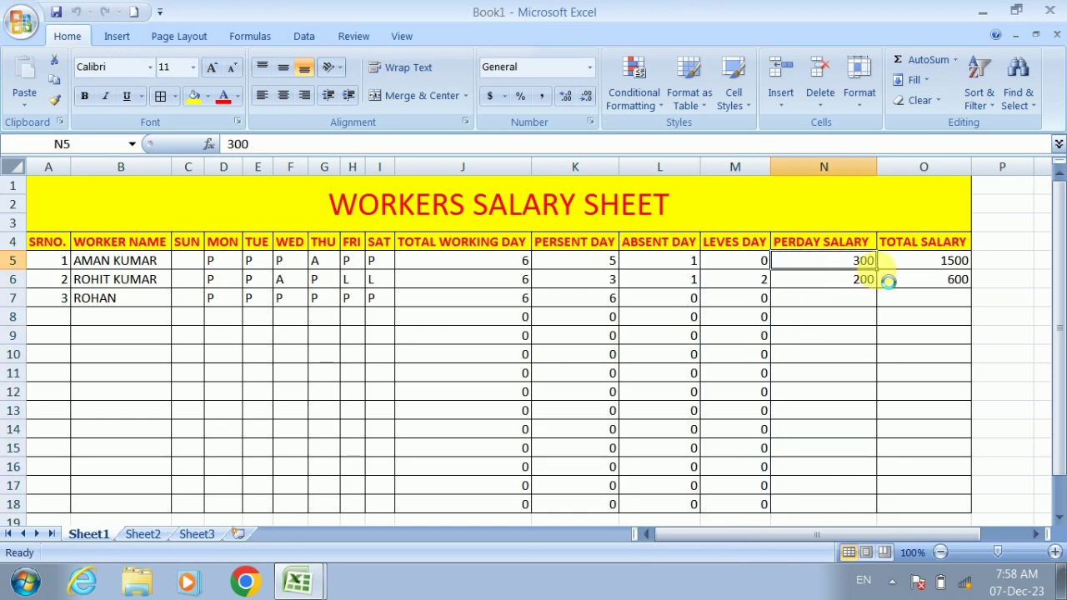
pyautogui.moveTo(876, 270); pyautogui.dragTo(882, 511)
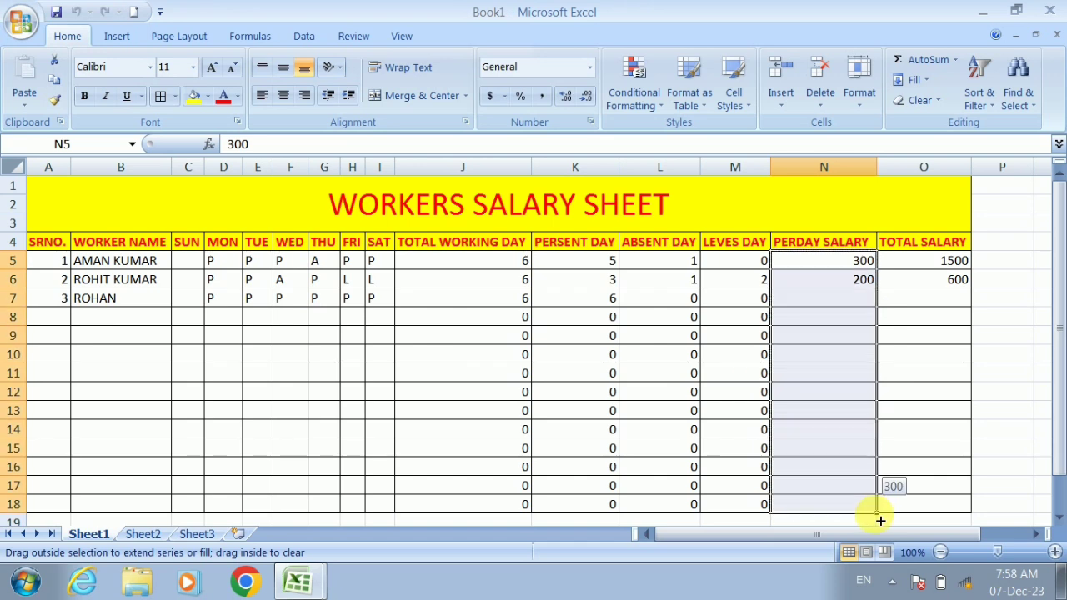
pyautogui.click(957, 263)
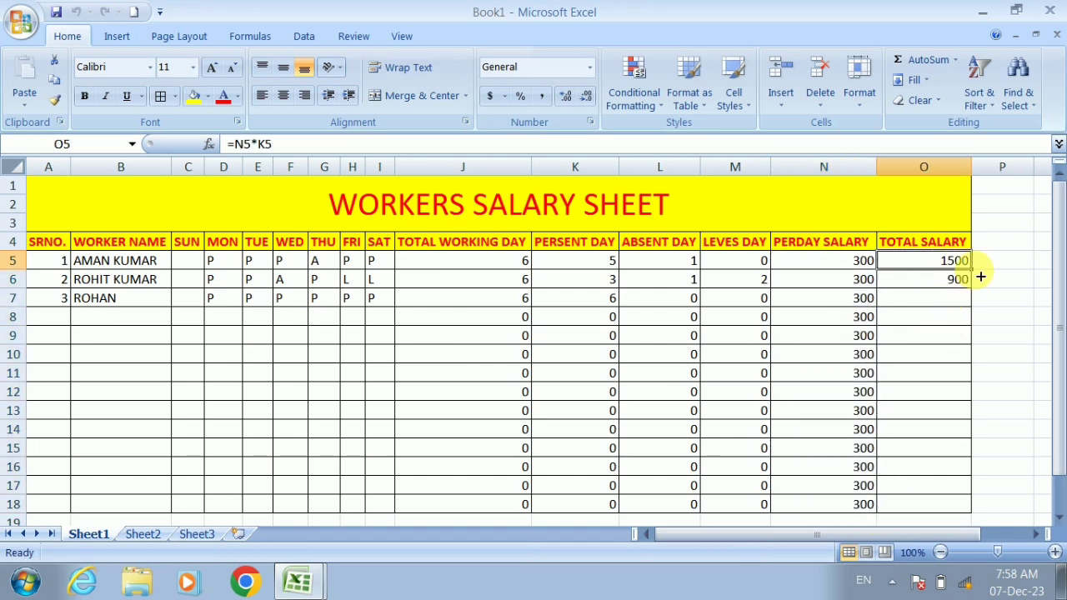
pyautogui.moveTo(971, 270); pyautogui.dragTo(971, 513)
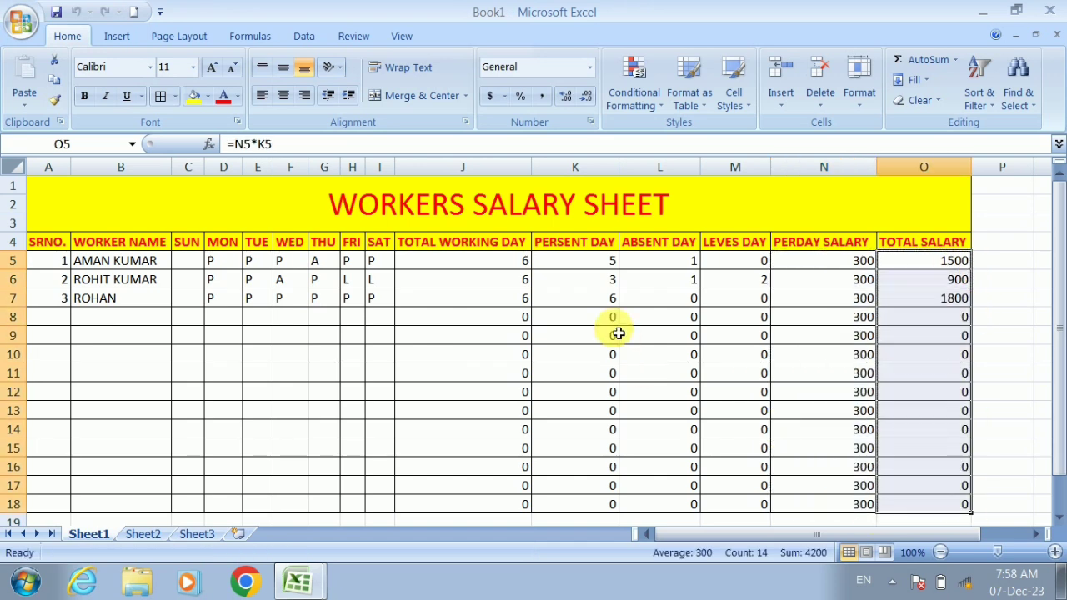
# Step: Enter serial number 4 and the fourth worker's name in row 8
pyautogui.click(70, 325)
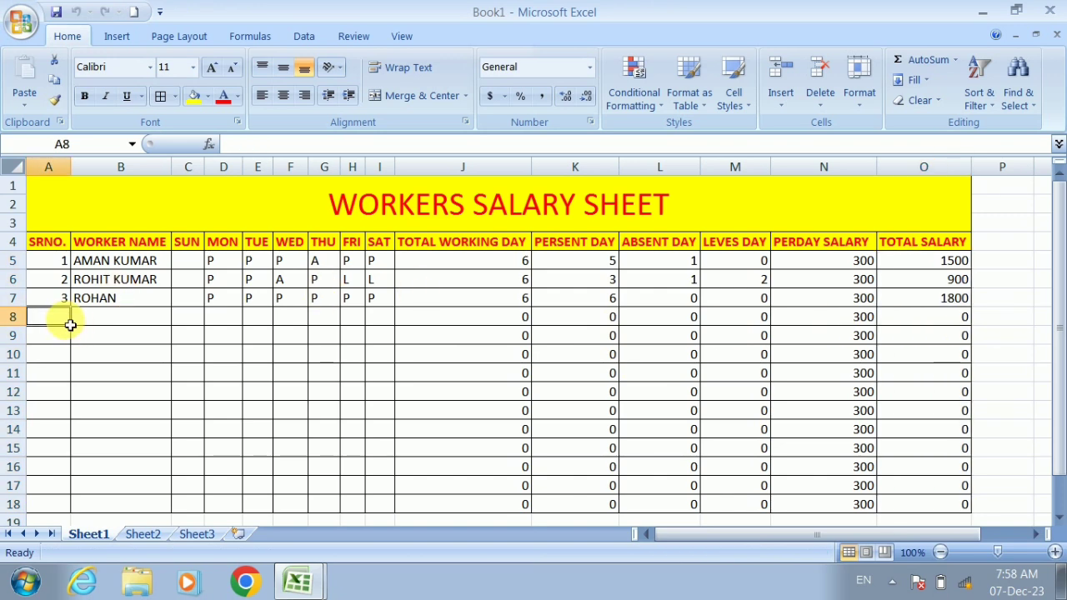
pyautogui.write('4')
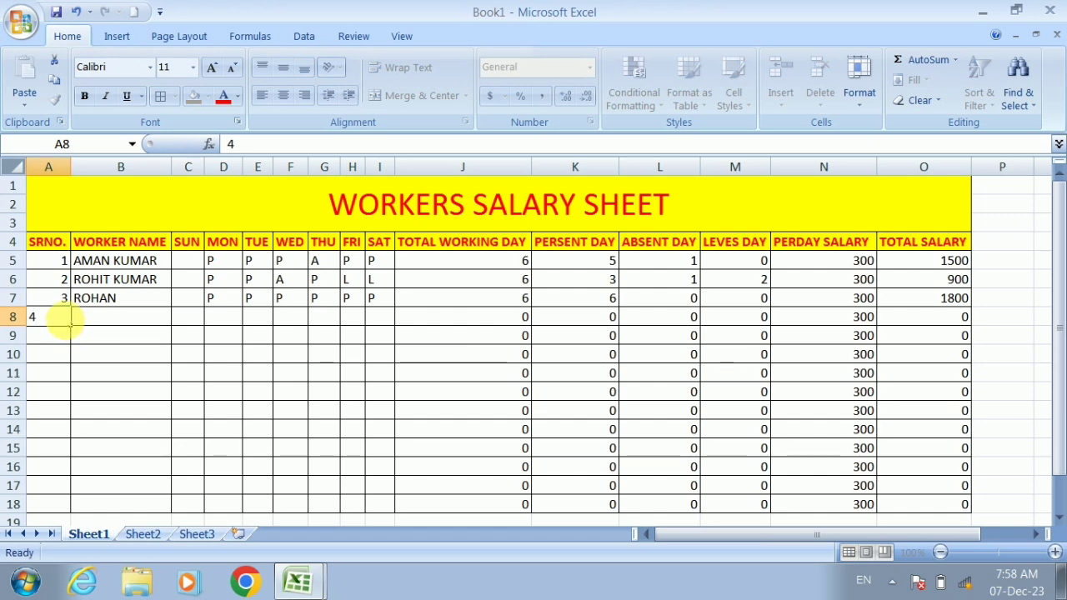
pyautogui.press('Tab')
pyautogui.write('MOHIT')
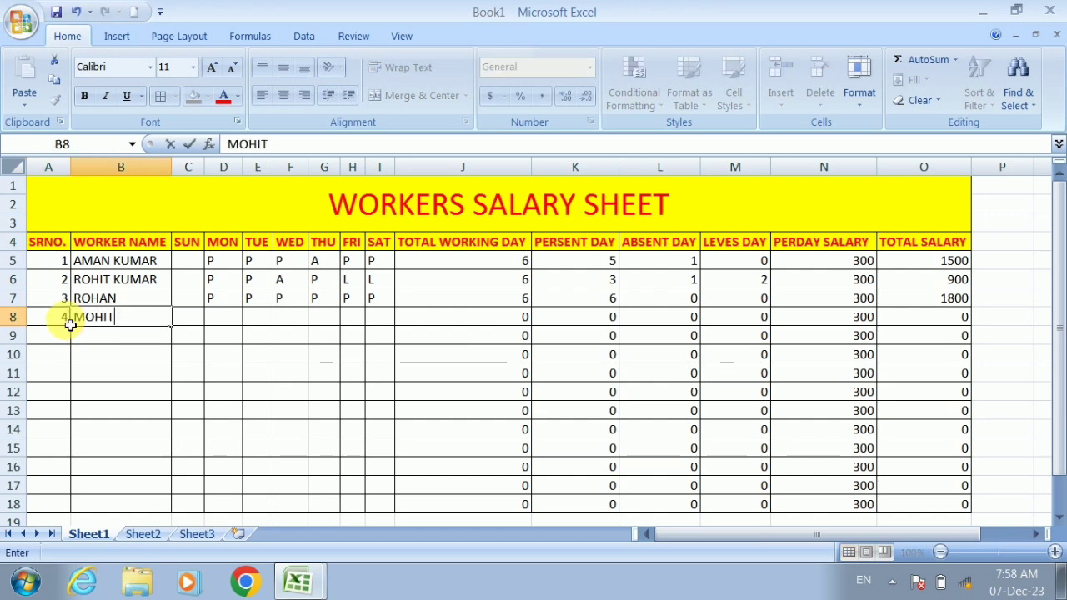
pyautogui.press('Tab')
pyautogui.press('Tab')
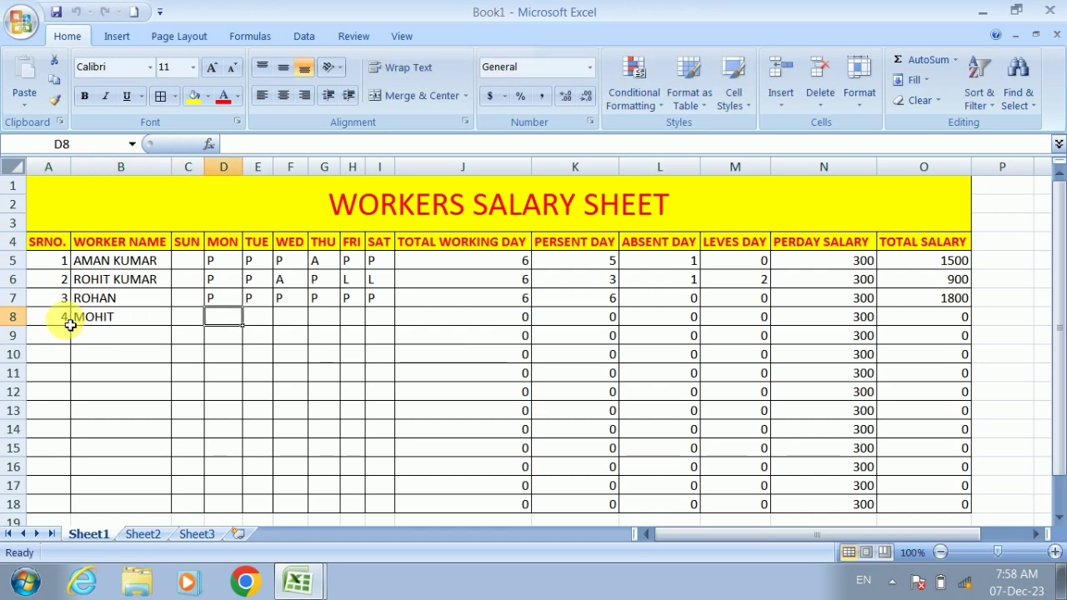
# Step: Mark worker 4 present (P) Monday–Tuesday and on leave (L) Wednesday–Saturday
pyautogui.write('P')
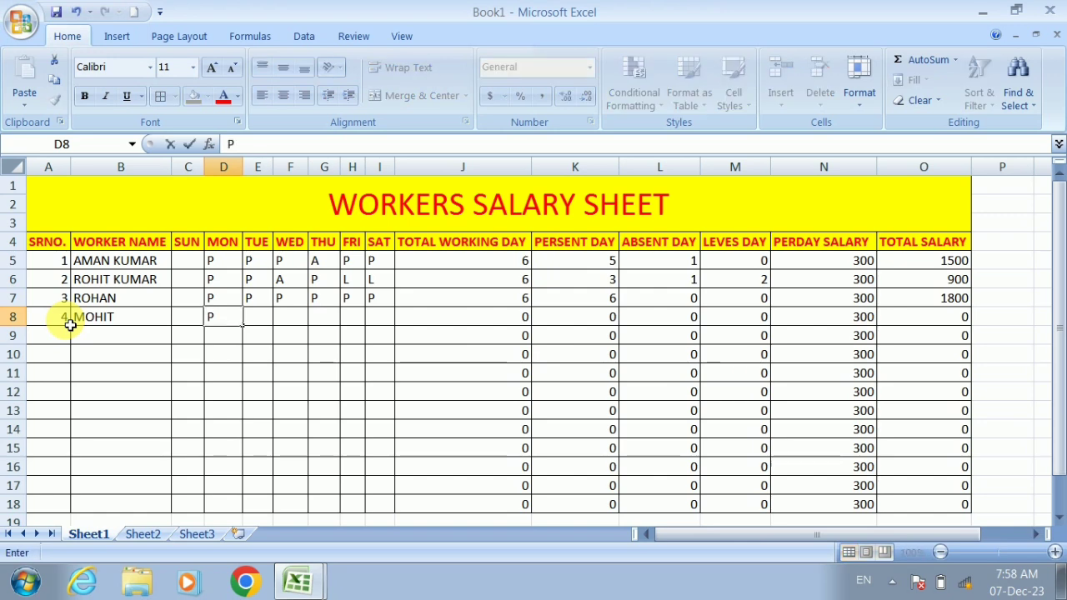
pyautogui.press('Tab')
pyautogui.write('P')
pyautogui.press('Tab')
pyautogui.write('L')
pyautogui.press('Tab')
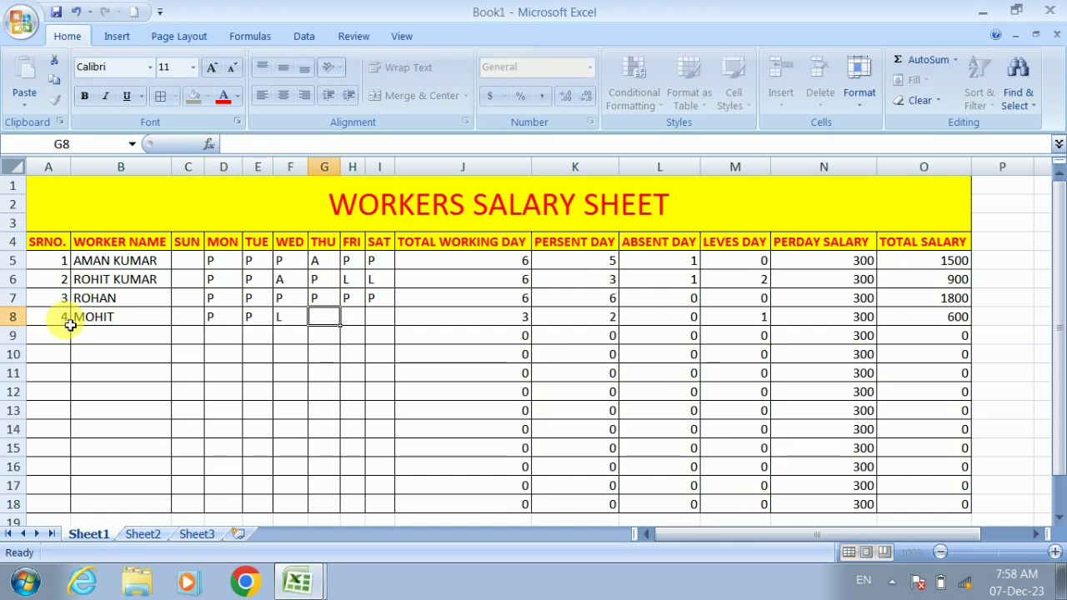
pyautogui.write('L')
pyautogui.press('Tab')
pyautogui.write('L')
pyautogui.press('Tab')
pyautogui.write('L')
pyautogui.press('Tab')
pyautogui.press('Tab')
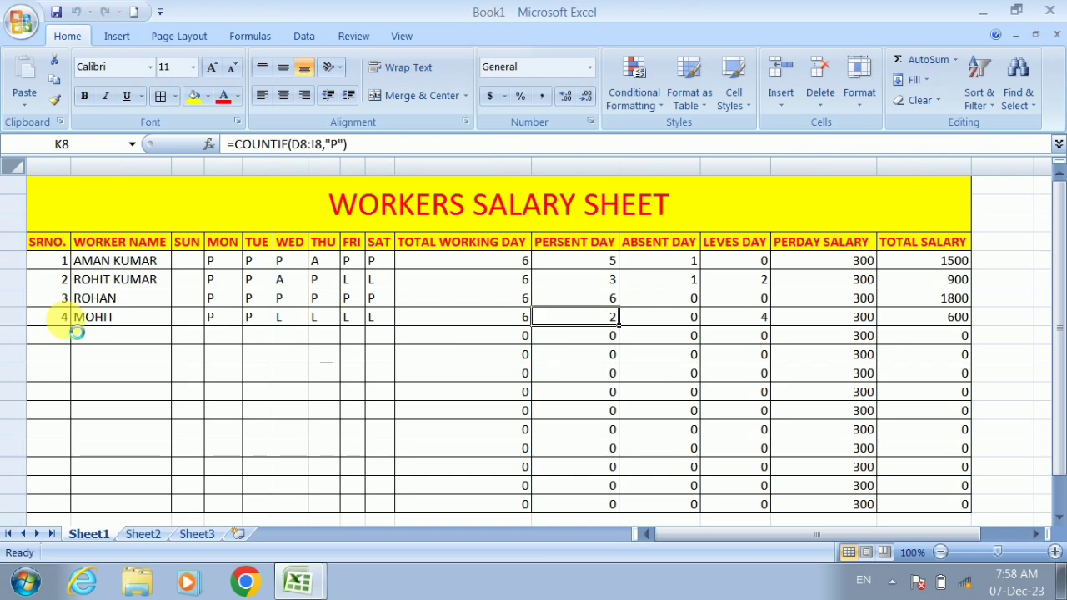
pyautogui.press('Tab')
# Step: Check row 8's formulas: 2 present days, 4 leave days, 600 total salary
pyautogui.hotkey('shift', 'Tab')
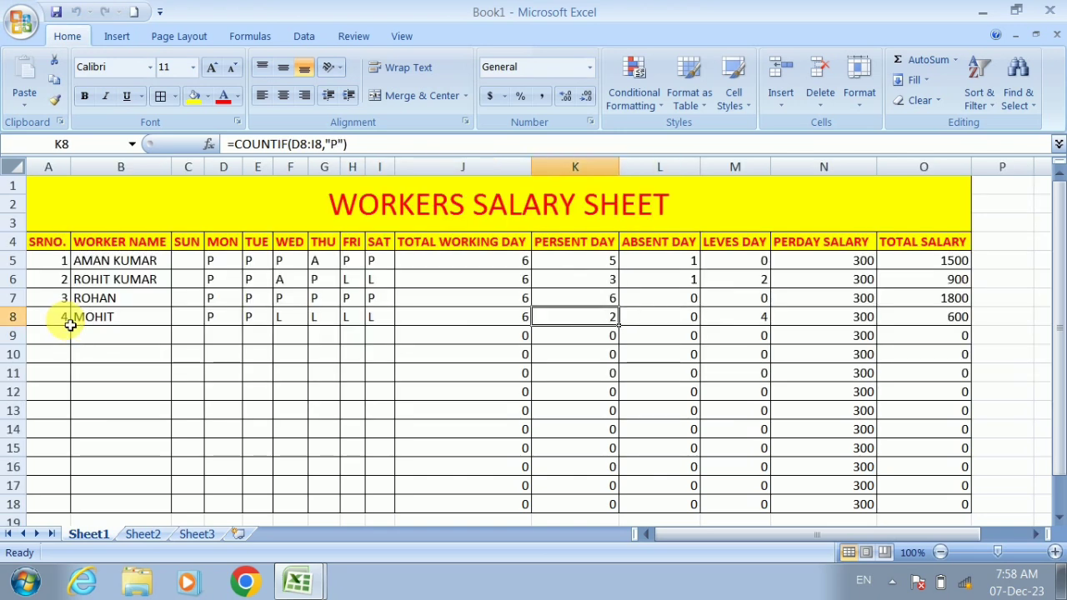
pyautogui.hotkey('shift', 'Tab')
pyautogui.press('Tab')
pyautogui.press('Tab')
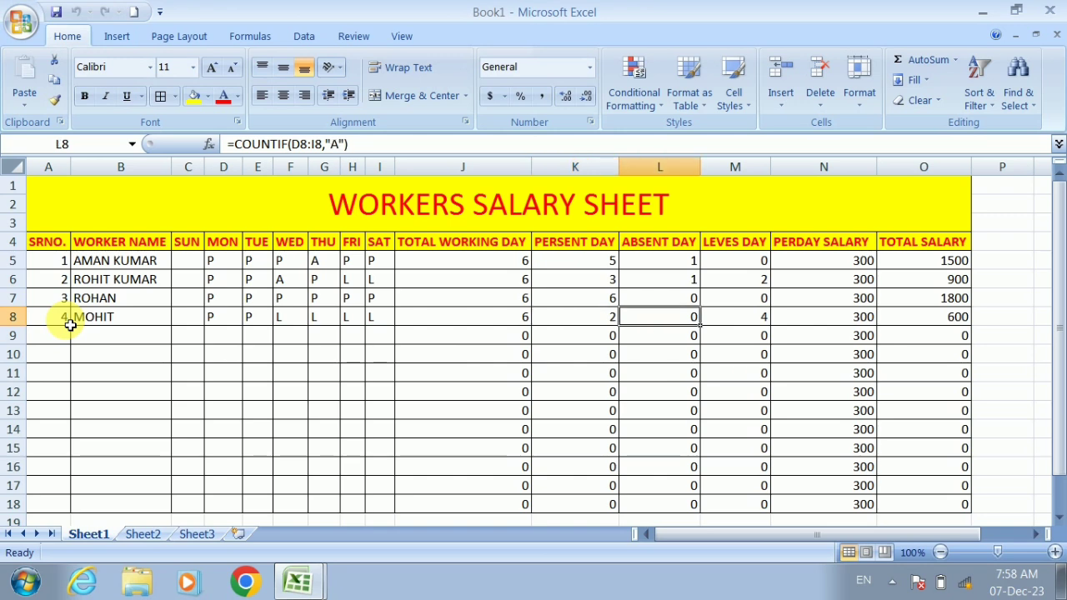
pyautogui.press('Tab')
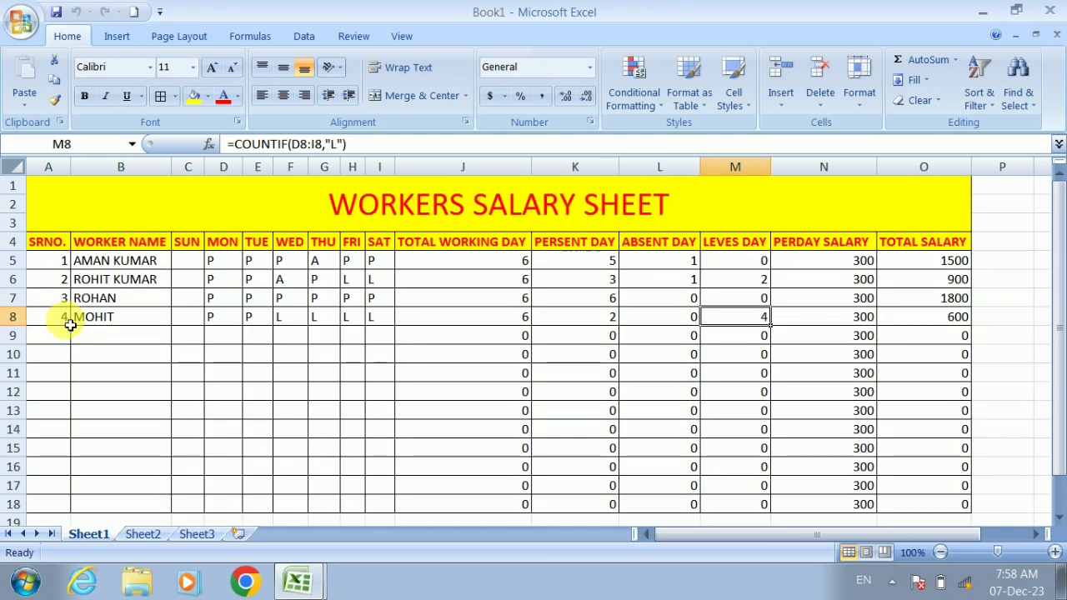
pyautogui.press('Tab')
pyautogui.press('Tab')
pyautogui.press('Tab')
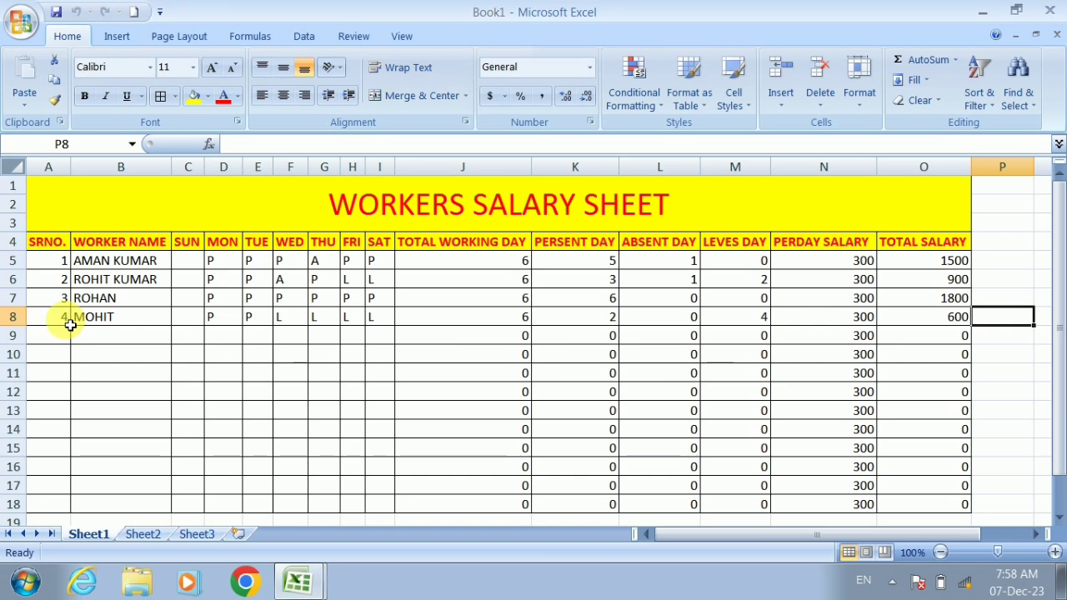
pyautogui.press('Left')
pyautogui.press('Left')
pyautogui.press('Left')
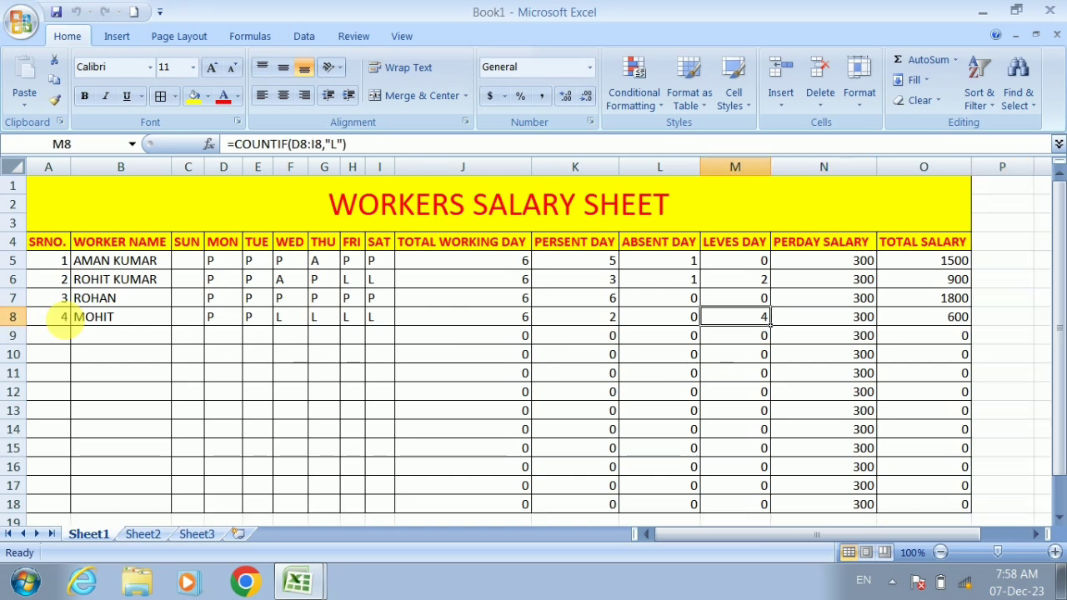
pyautogui.press('Left')
pyautogui.press('Left')
pyautogui.press('Left')
pyautogui.press('Left')
pyautogui.press('Left')
pyautogui.press('Left')
pyautogui.press('Left')
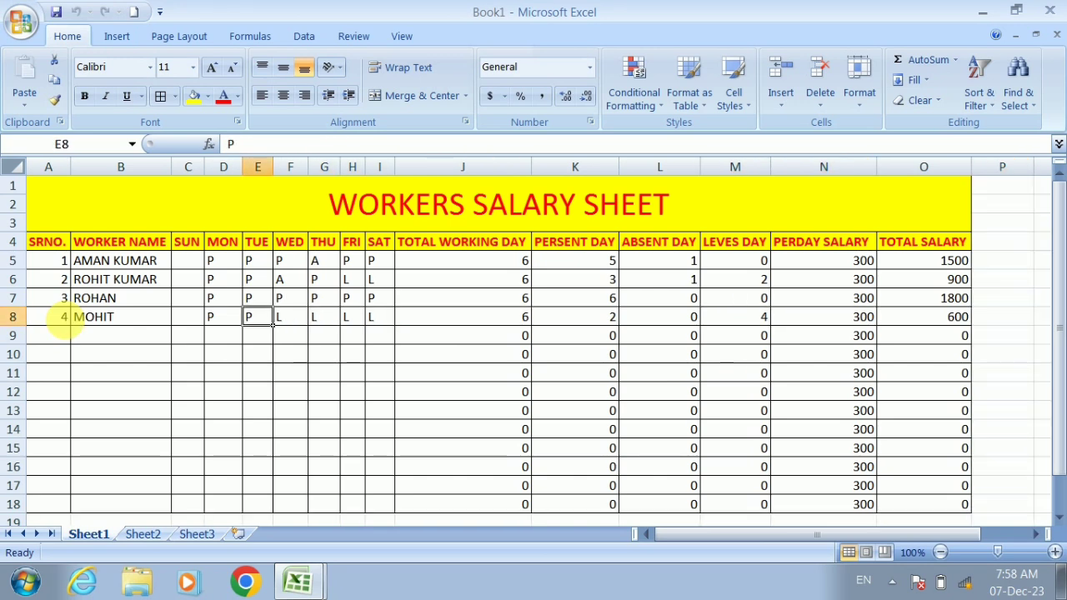
pyautogui.press('Left')
pyautogui.press('Left')
pyautogui.press('Left')
pyautogui.press('Left')
pyautogui.press('Down')
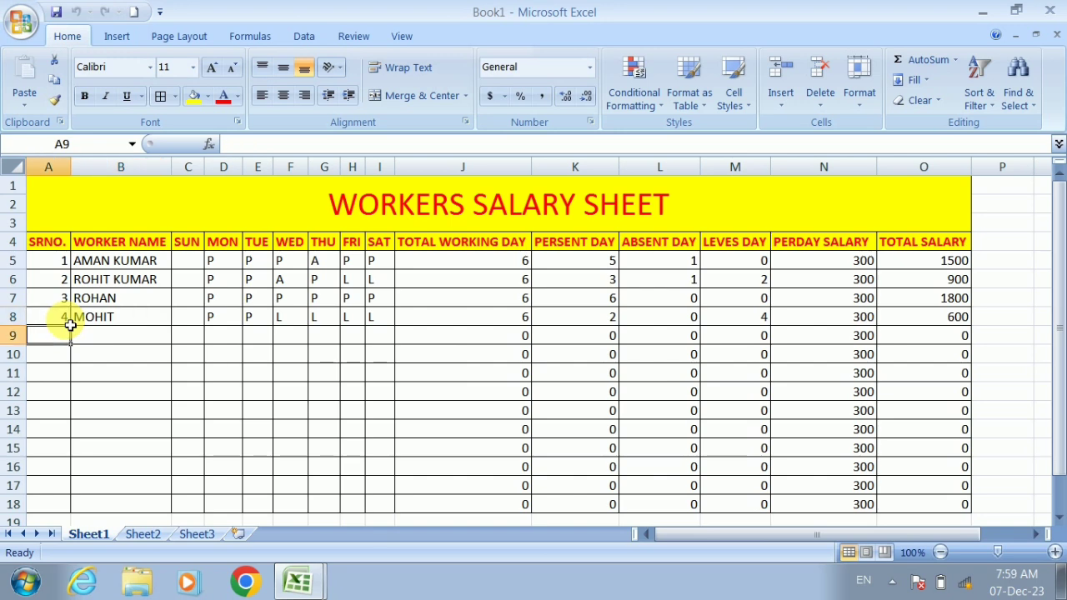
# Step: Enter serial number 5 and the fifth worker's name in row 9
pyautogui.write('5')
pyautogui.press('Tab')
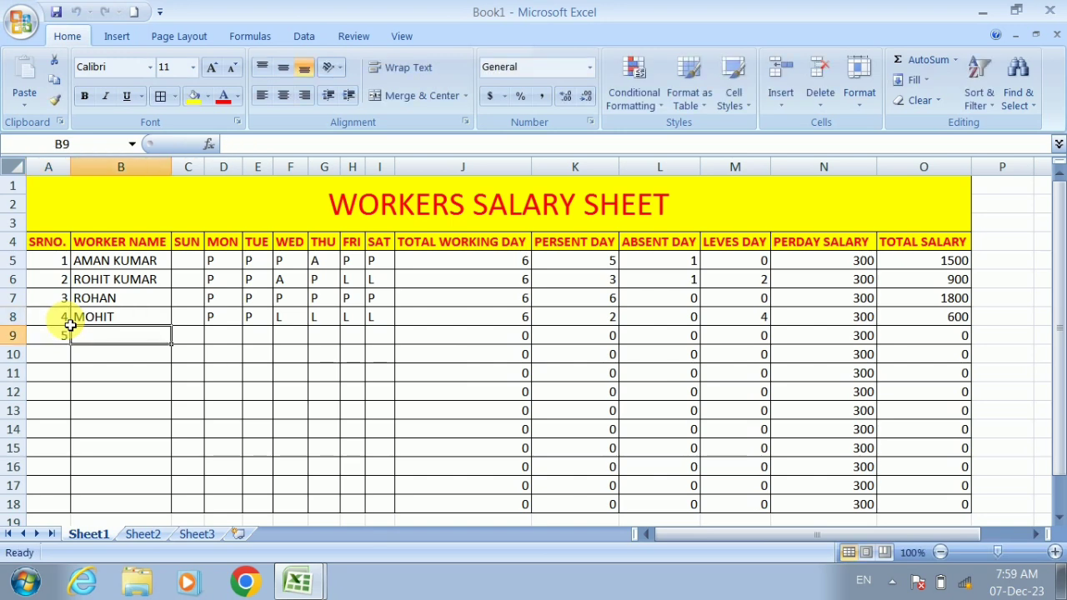
pyautogui.write('ANKIT')
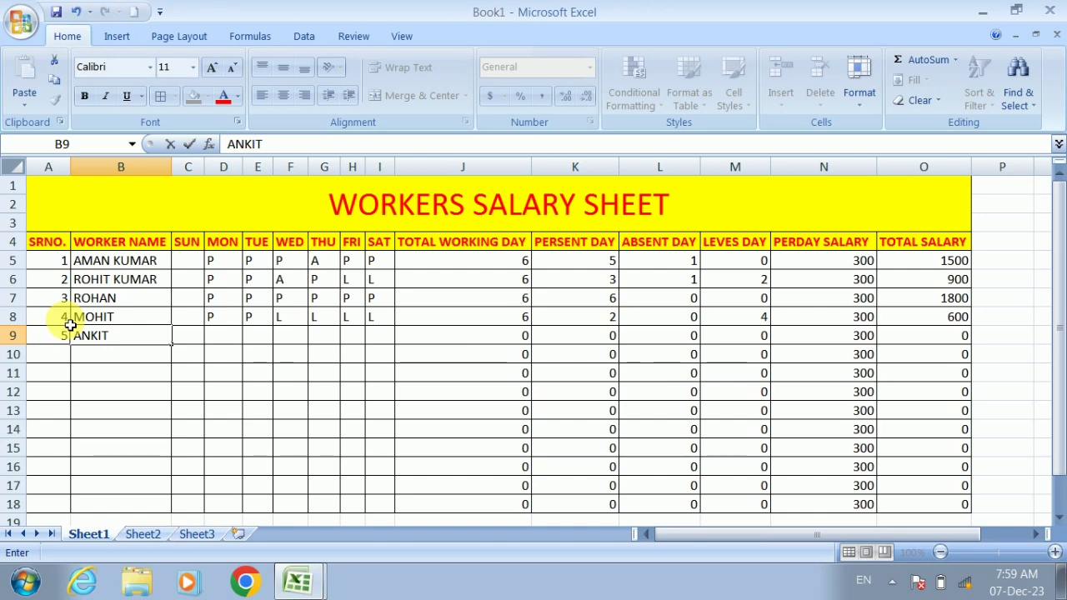
pyautogui.press('Tab')
# Step: Mark worker 5 present (P) Monday through Saturday and check row 9's formulas
pyautogui.press('Tab')
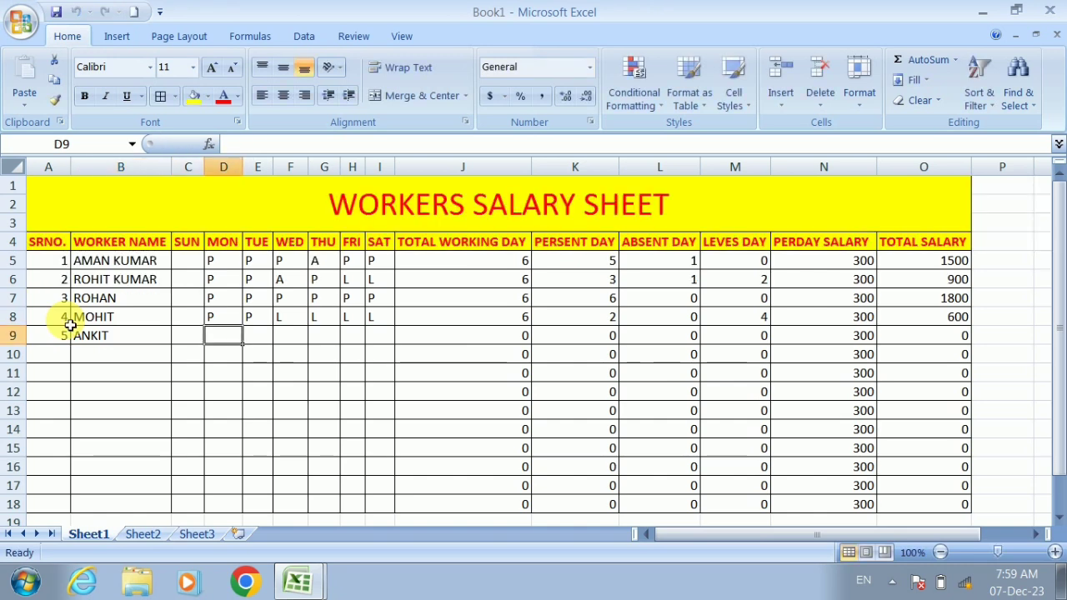
pyautogui.write('P')
pyautogui.press('Tab')
pyautogui.write('P\tP\t')
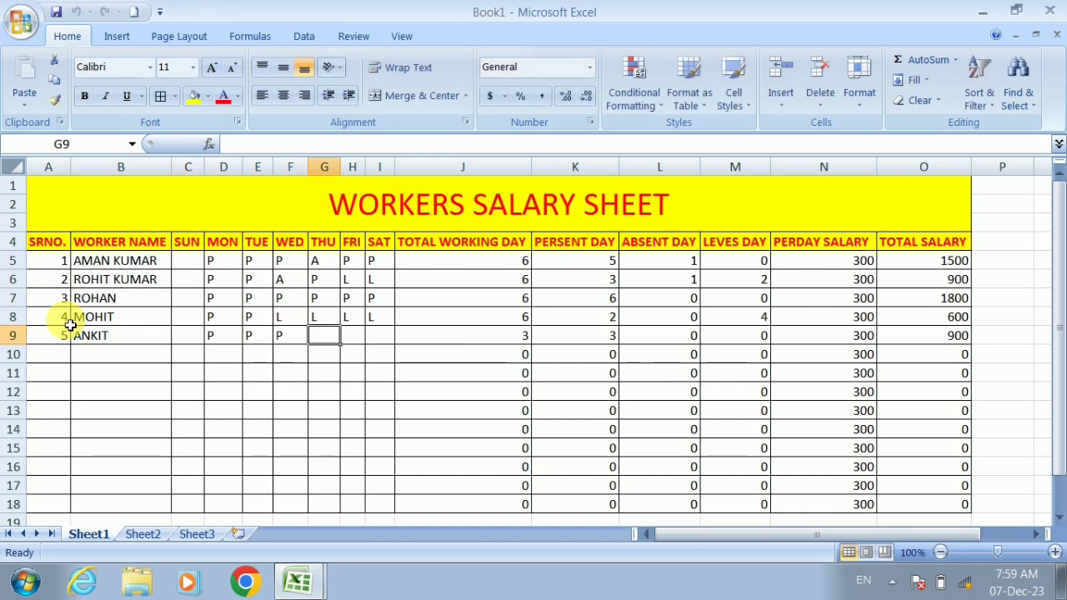
pyautogui.write('P\tP')
pyautogui.press('Tab')
pyautogui.write('P')
pyautogui.press('Tab')
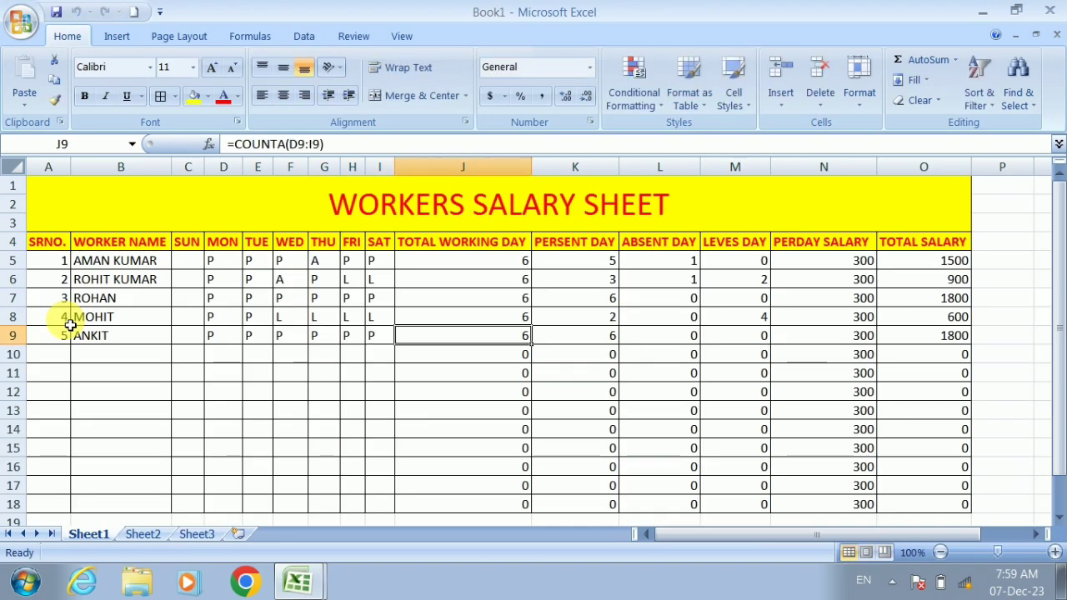
pyautogui.press('Tab')
pyautogui.press('Tab')
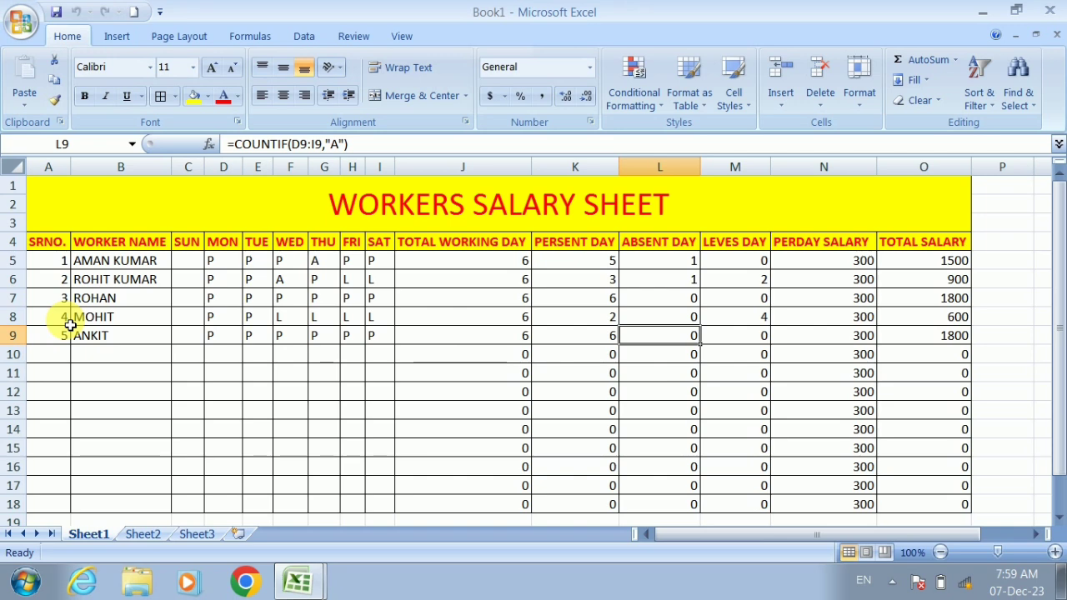
pyautogui.press('Tab')
pyautogui.press('Tab')
pyautogui.press('Tab')
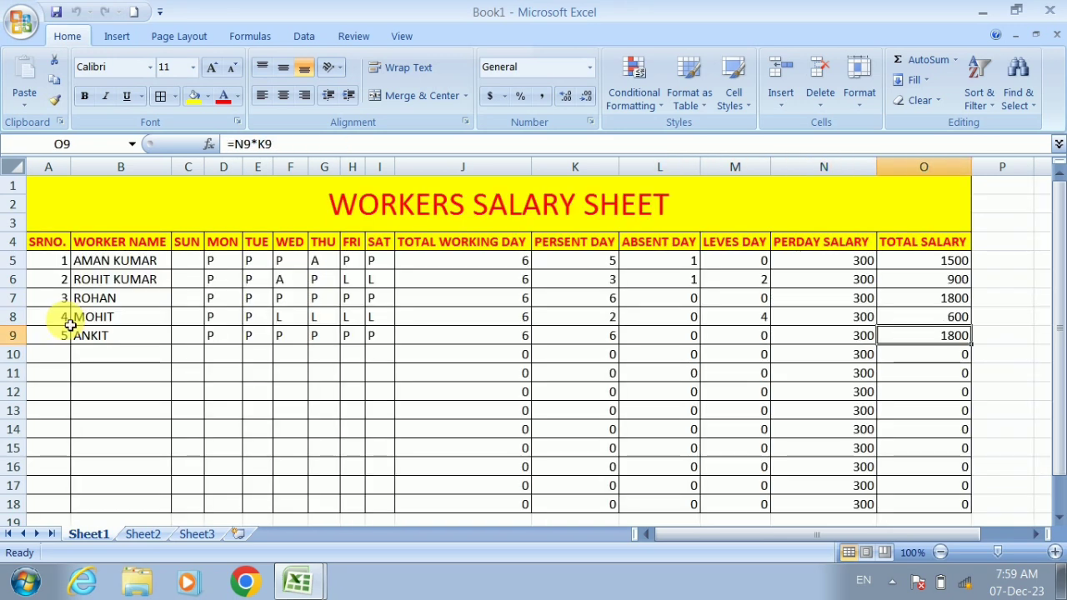